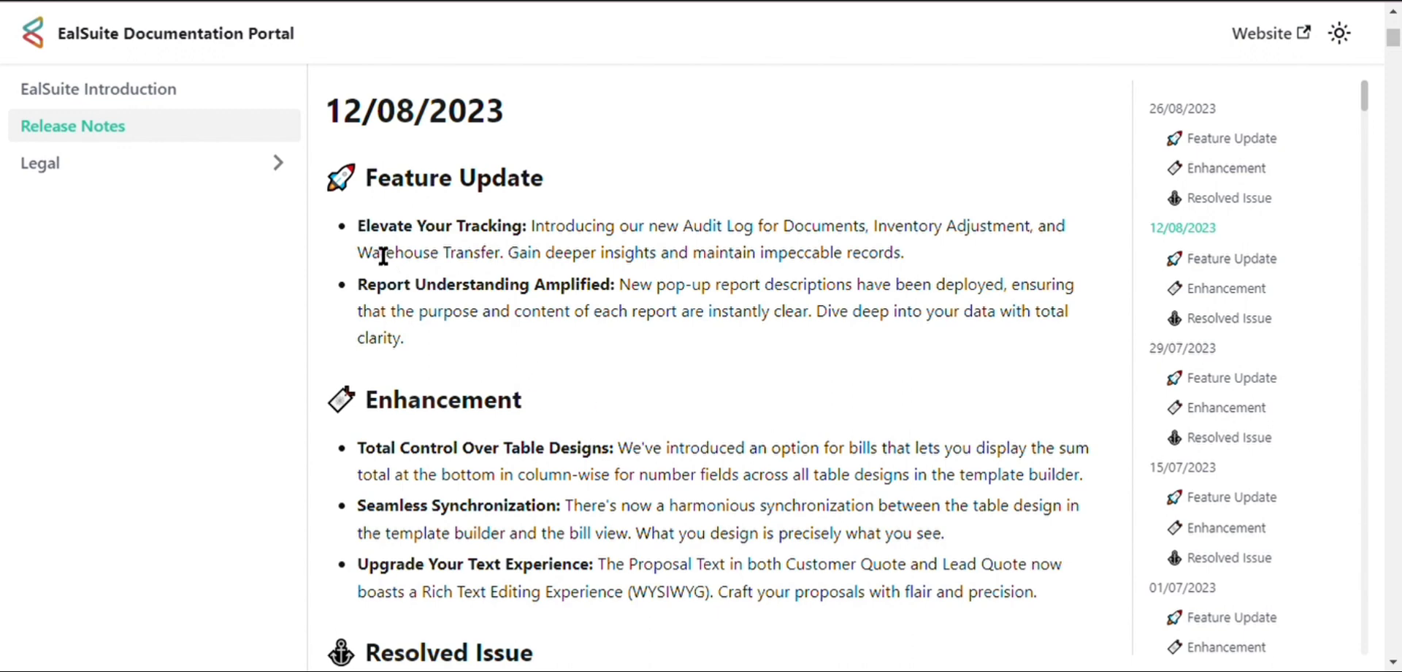
- Read the 12/08/2023 release note on Elevate Your Tracking, then switch to the EalSuite dashboard
{"action": "left_click_drag", "start_coordinate": [361, 227], "coordinate": [522, 227]}
{"action": "left_click", "coordinate": [558, 337]}
{"action": "left_click", "coordinate": [351, 0]}
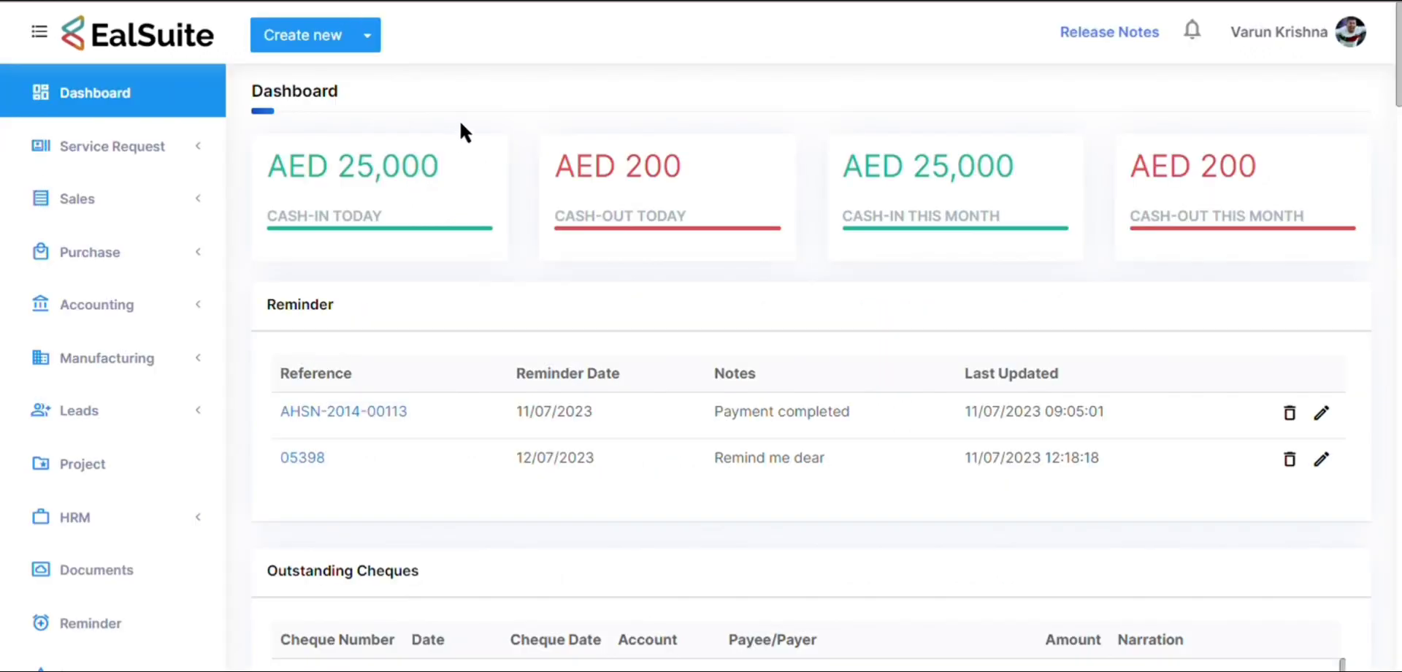
- Open the AED 500.00 Fresh Coat sales invoice dated 22/08/2023 from the invoice list
{"action": "left_click", "coordinate": [159, 208]}
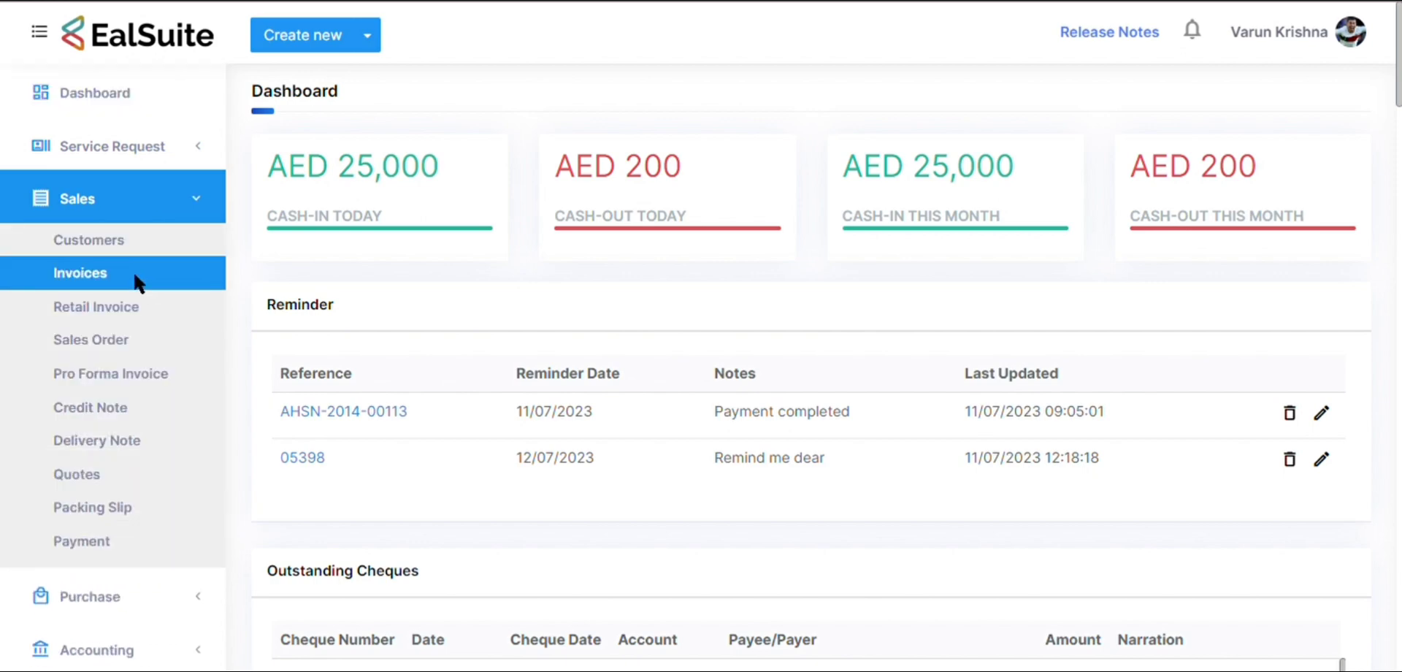
{"action": "left_click", "coordinate": [138, 216]}
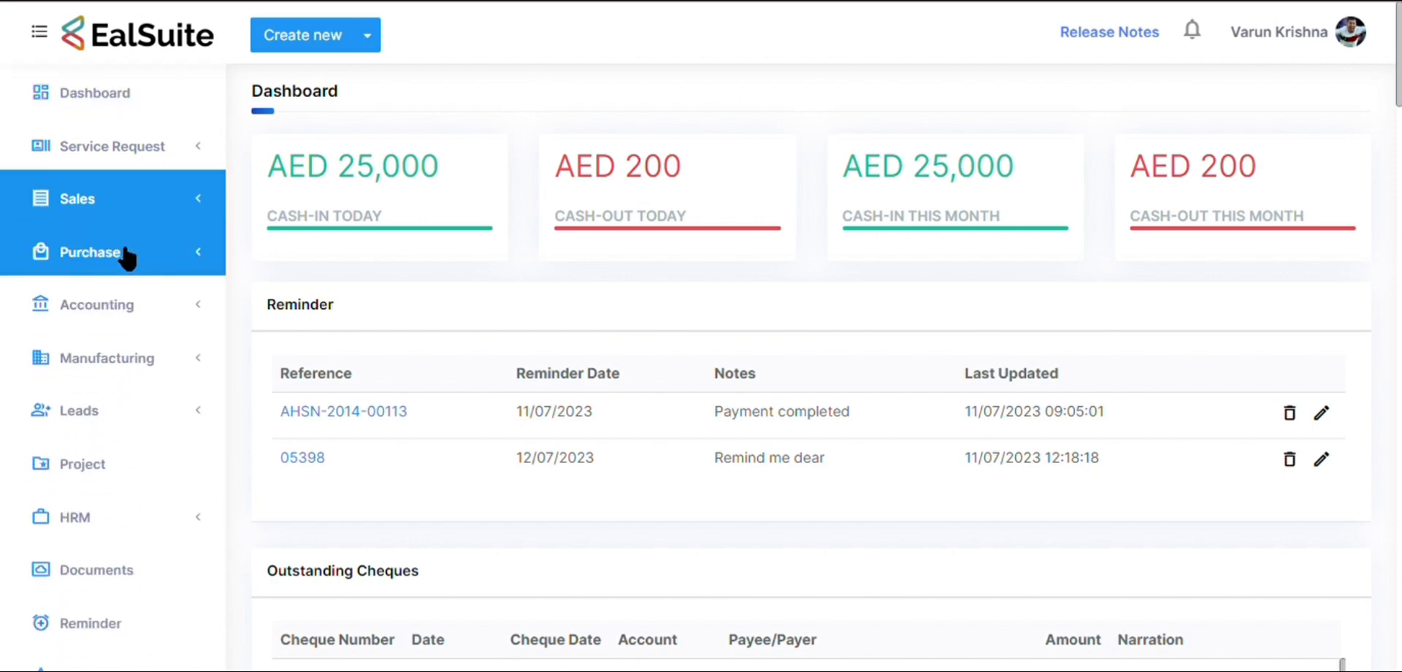
{"action": "left_click", "coordinate": [128, 255]}
{"action": "left_click", "coordinate": [128, 330]}
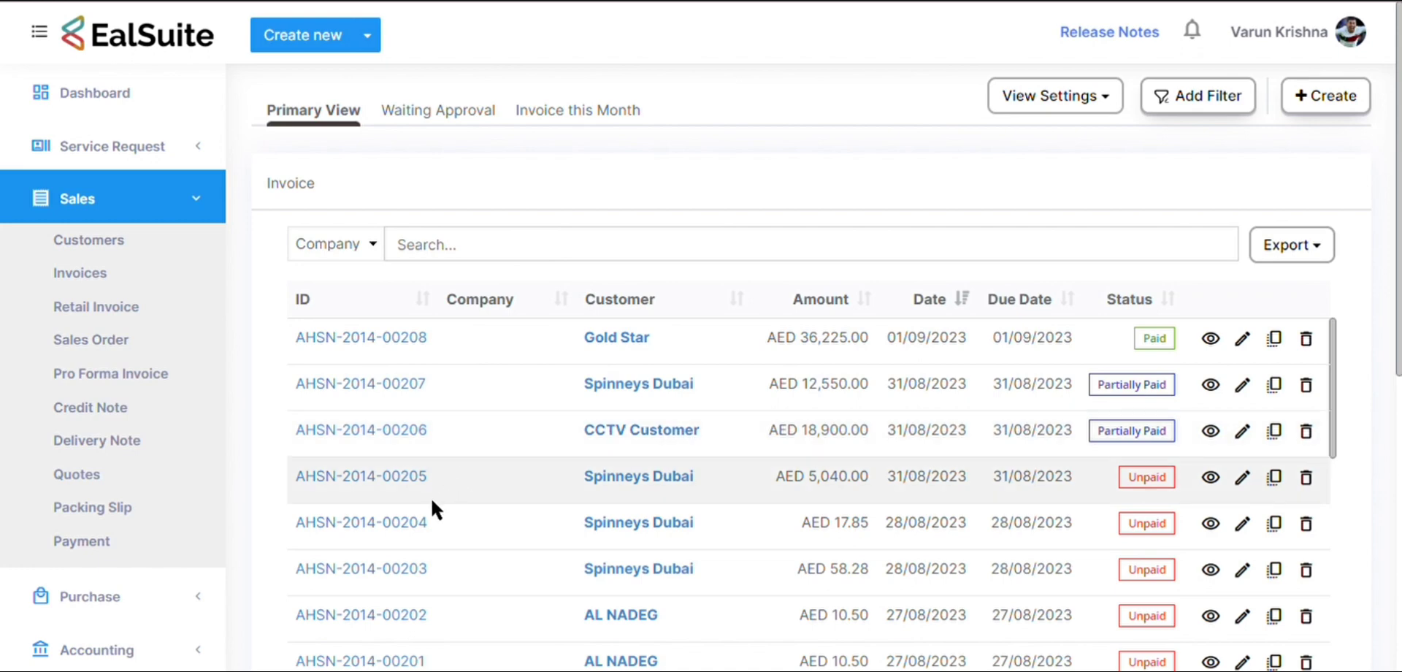
{"action": "scroll", "coordinate": [431, 496], "scroll_direction": "down", "scroll_amount": 2}
{"action": "scroll", "coordinate": [394, 518], "scroll_direction": "down", "scroll_amount": 5}
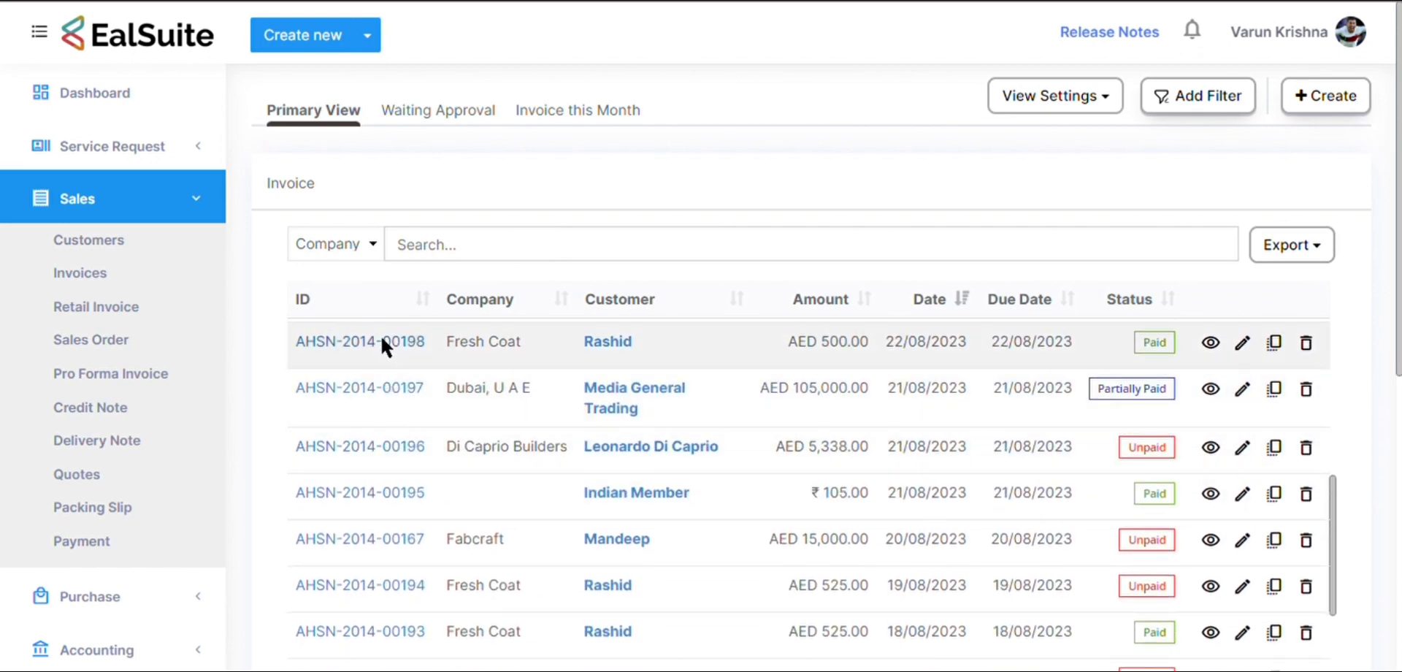
{"action": "left_click", "coordinate": [381, 339]}
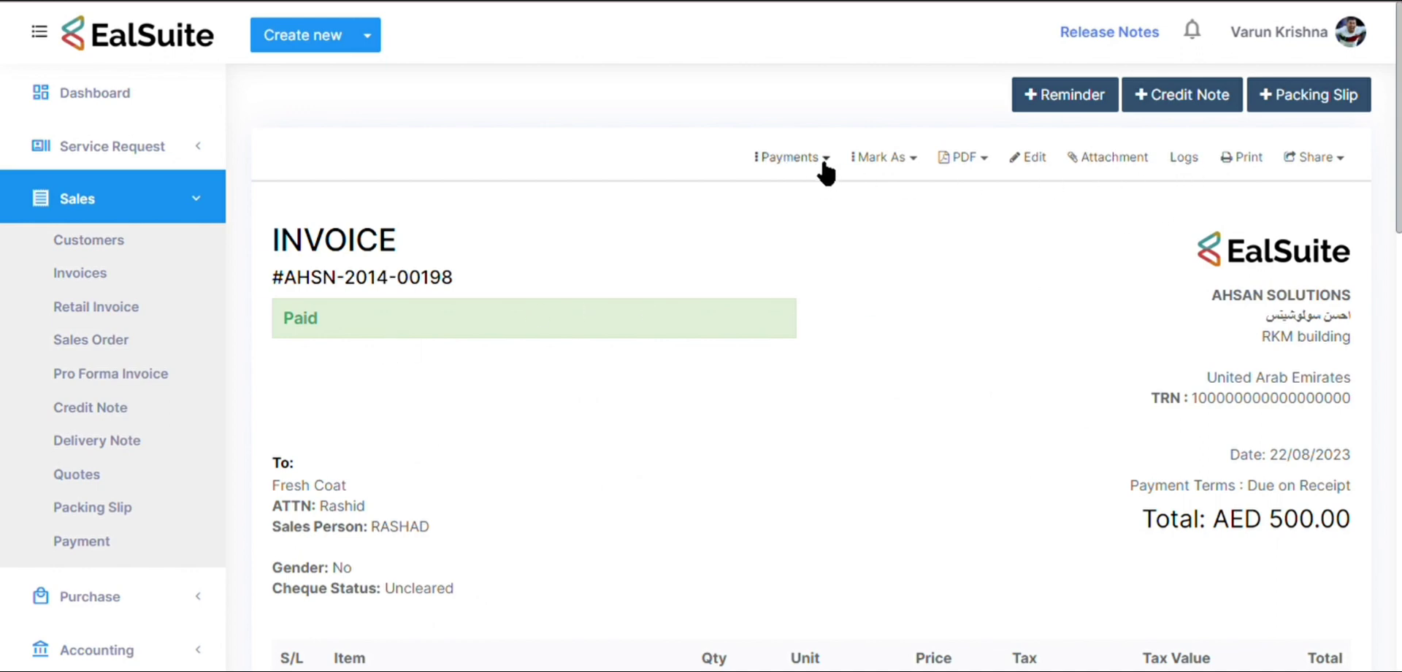
- Review the invoice's audit log entries for its creation, payment and editing, and close the log
{"action": "left_click", "coordinate": [1184, 158]}
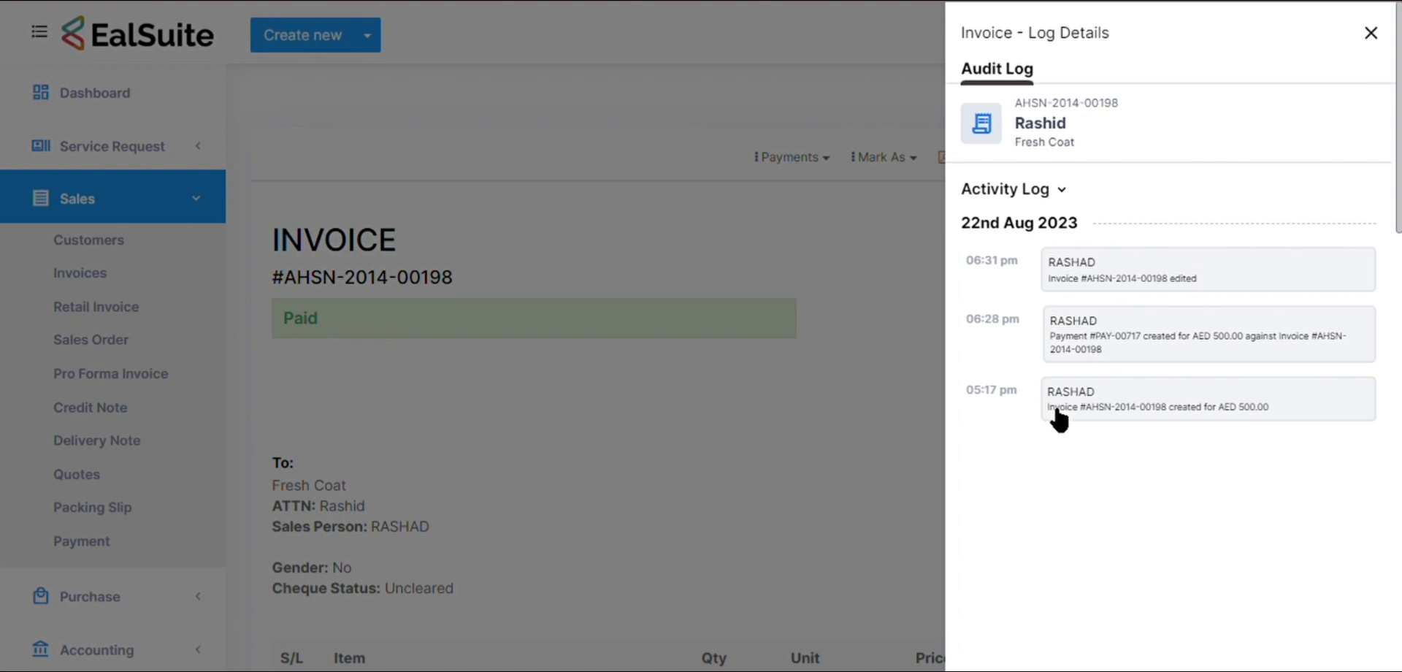
{"action": "left_click_drag", "start_coordinate": [1050, 407], "coordinate": [1272, 411]}
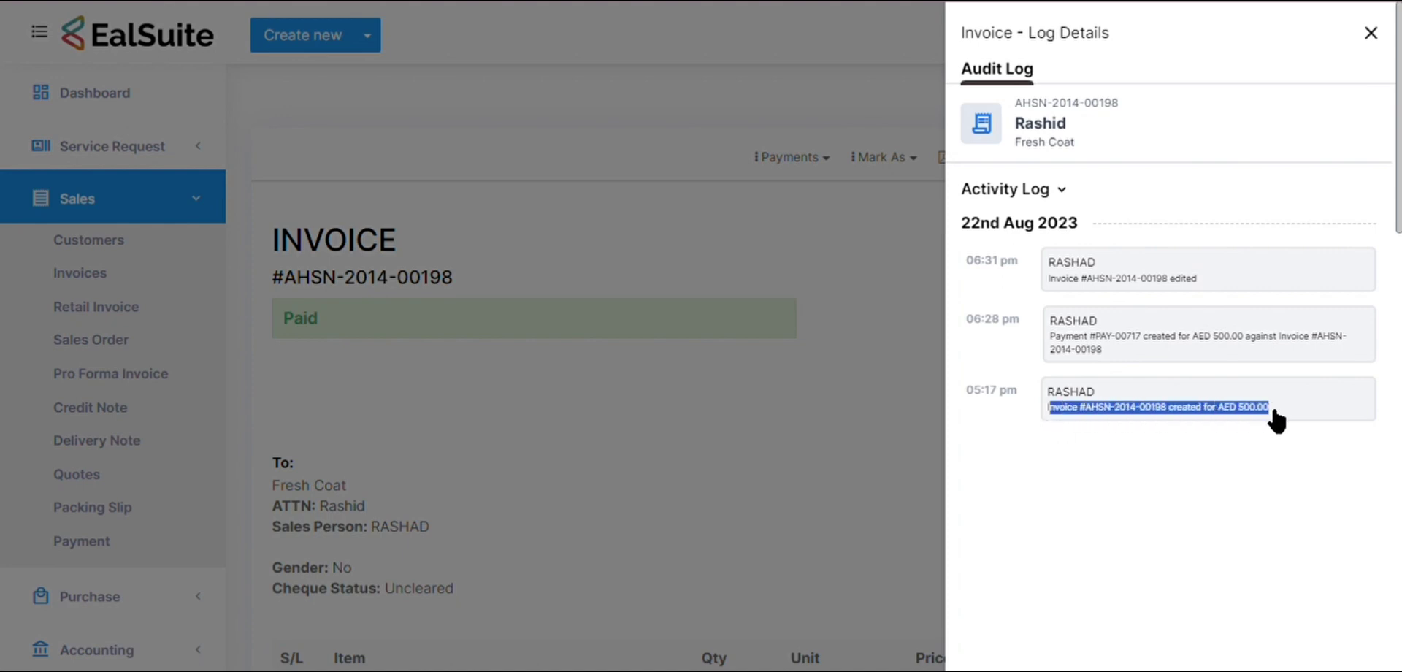
{"action": "left_click_drag", "start_coordinate": [1049, 336], "coordinate": [1342, 340]}
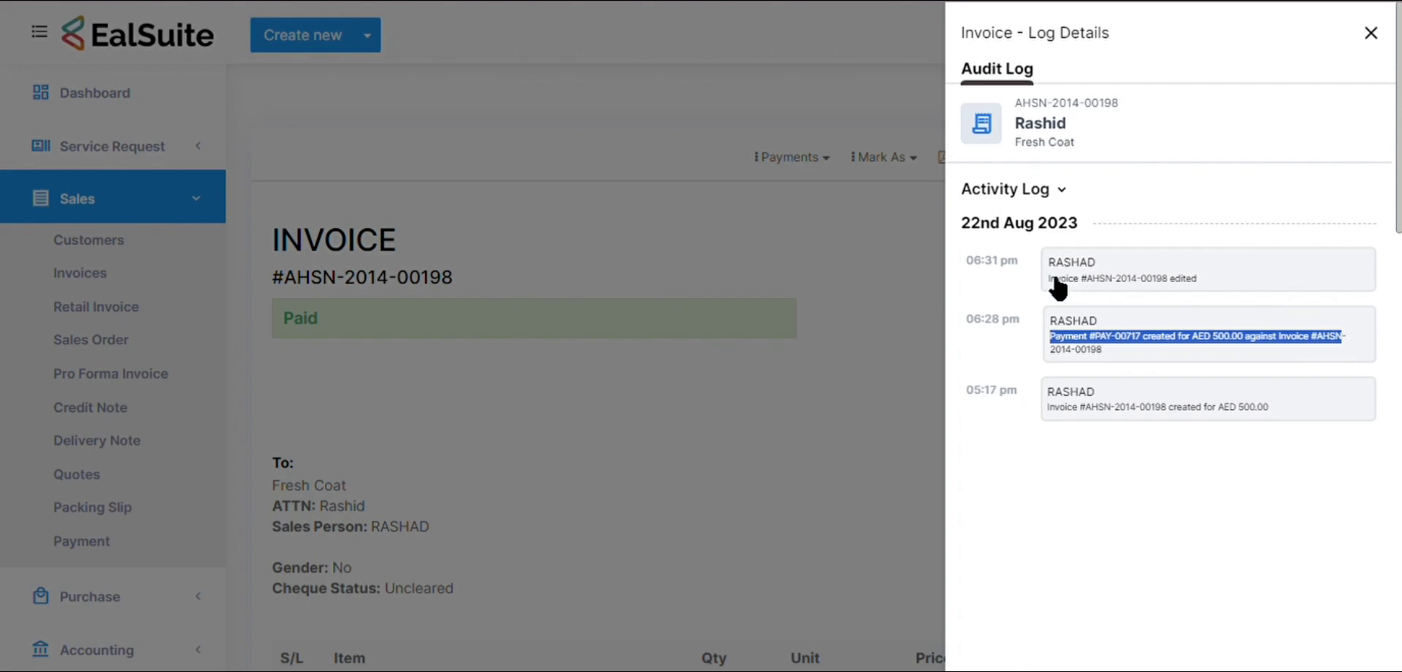
{"action": "left_click_drag", "start_coordinate": [1051, 279], "coordinate": [1209, 284]}
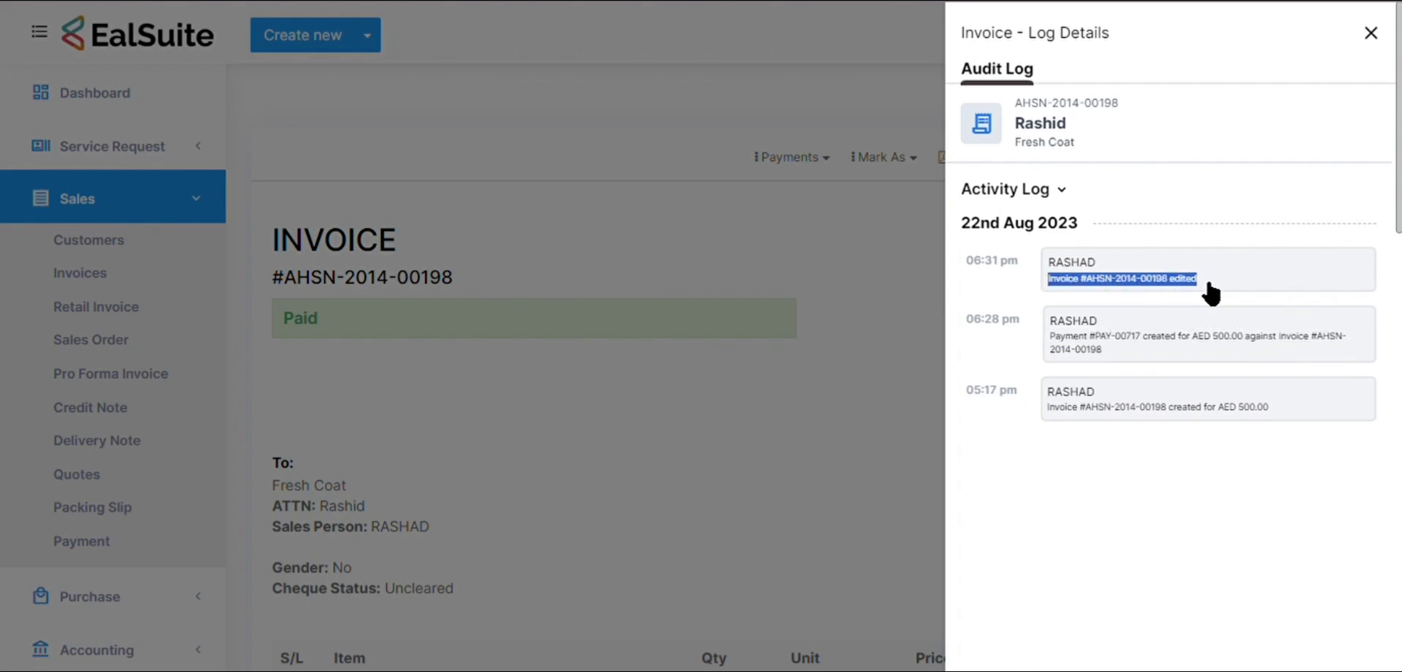
{"action": "left_click", "coordinate": [1370, 32]}
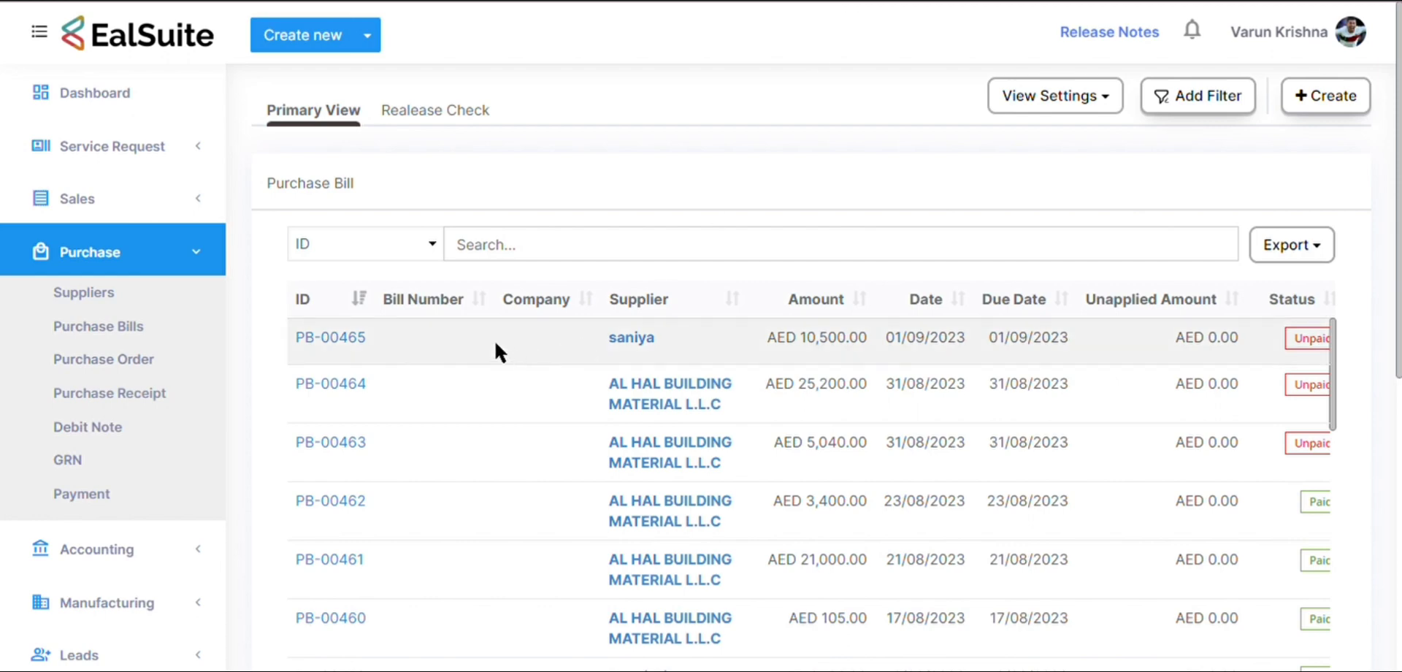
- Open the AED 105.00 AL HAL BUILDING MATERIAL purchase bill dated 03/08/2023 and review its audit log, closing the log when done
{"action": "scroll", "coordinate": [502, 433], "scroll_direction": "down", "scroll_amount": 5}
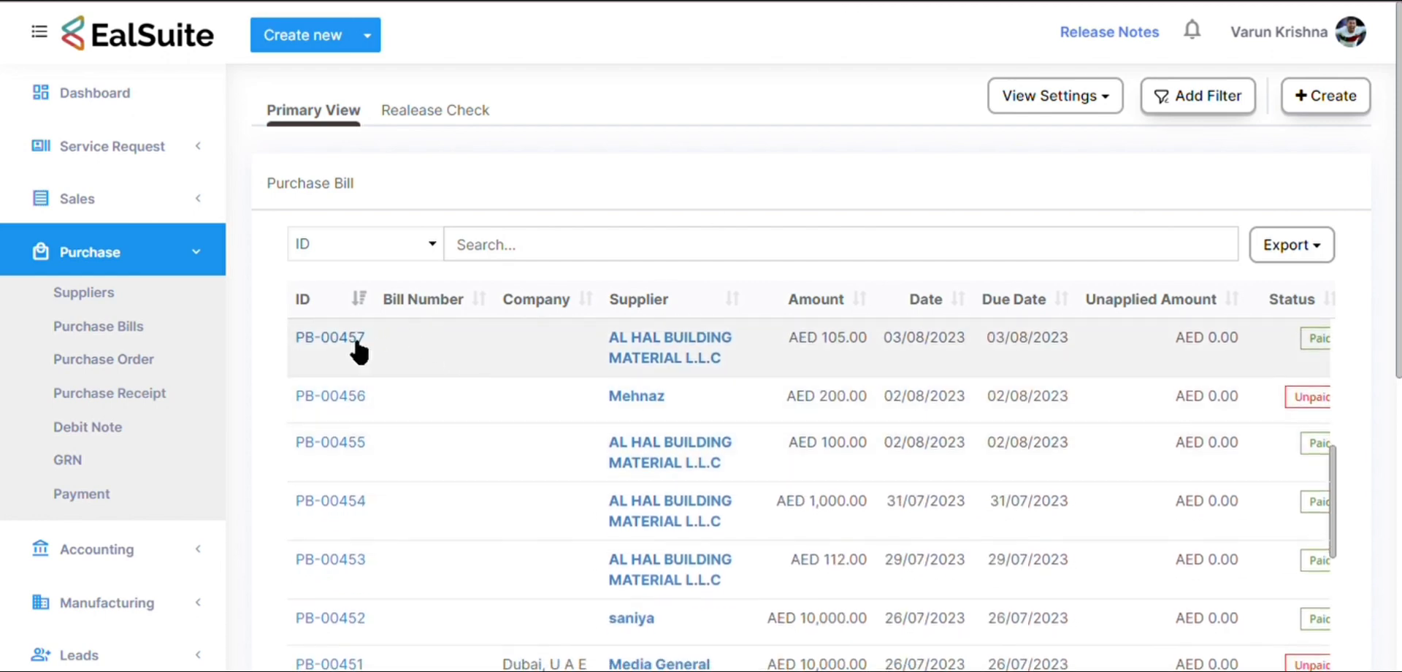
{"action": "left_click", "coordinate": [357, 340]}
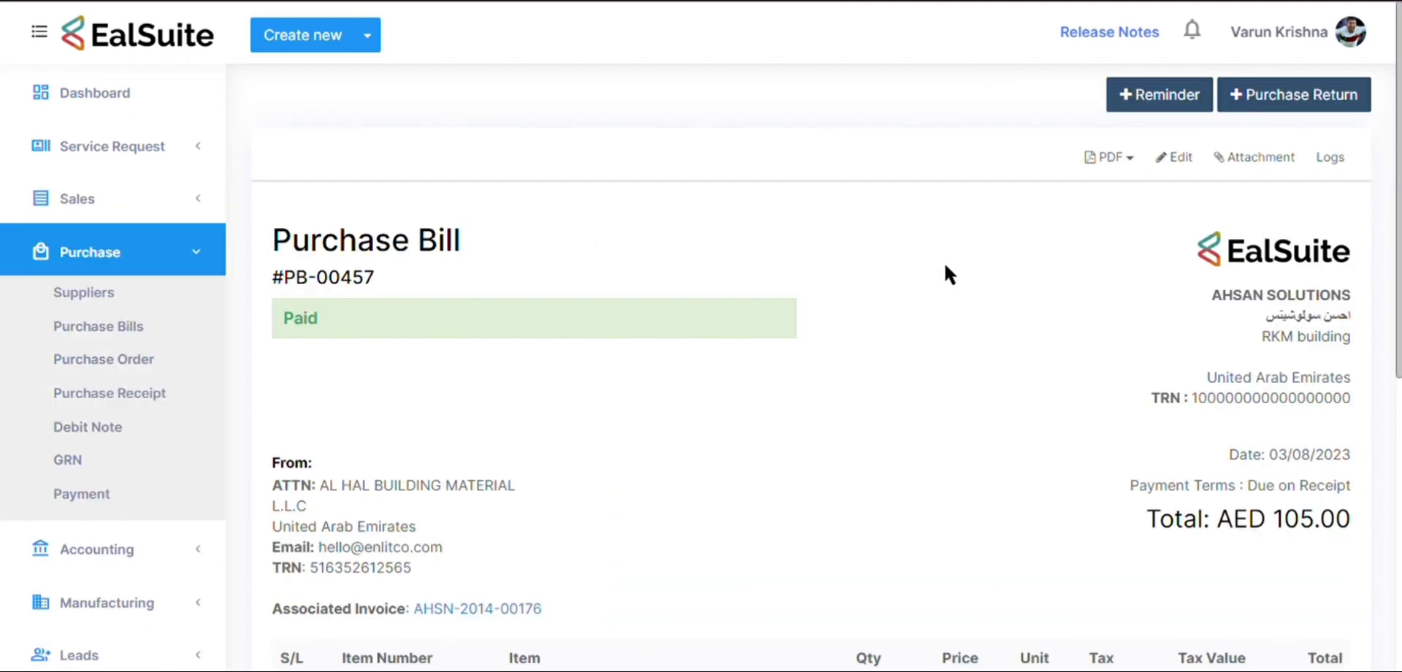
{"action": "left_click", "coordinate": [1329, 157]}
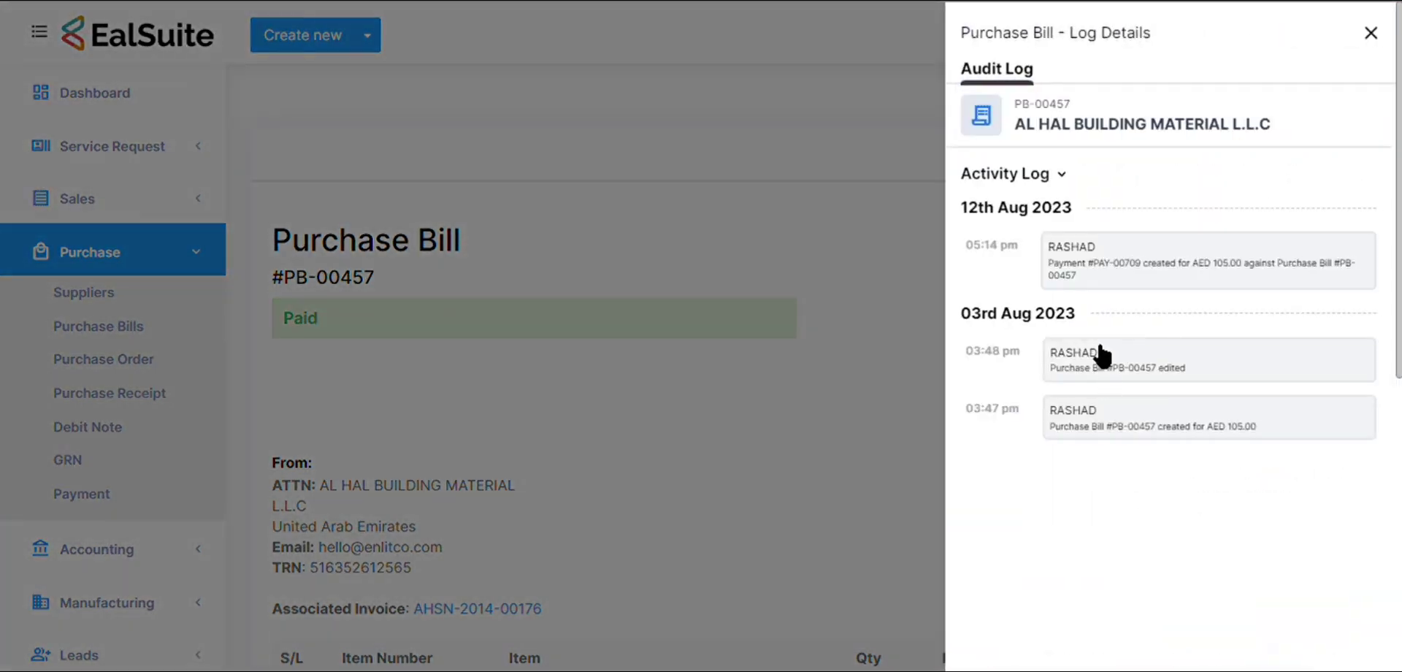
{"action": "left_click_drag", "start_coordinate": [1053, 427], "coordinate": [1274, 429]}
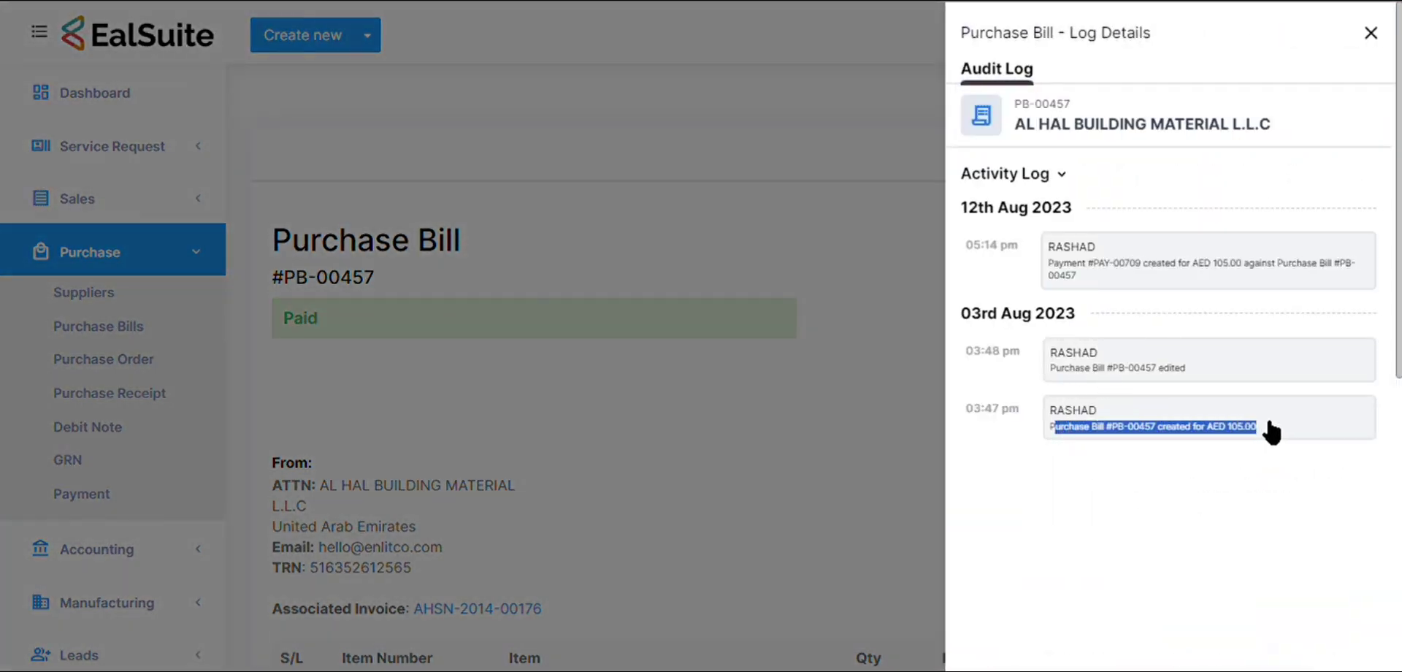
{"action": "left_click_drag", "start_coordinate": [1051, 368], "coordinate": [1218, 371]}
{"action": "left_click", "coordinate": [1167, 373]}
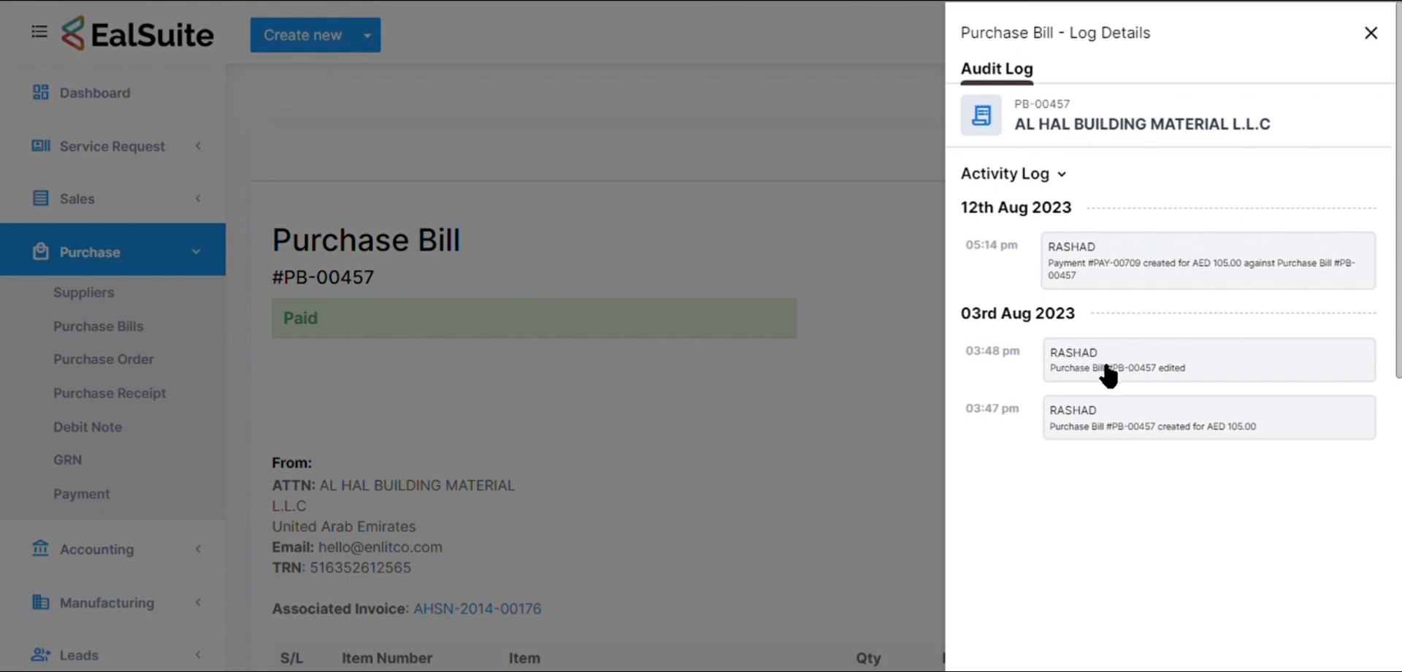
{"action": "left_click", "coordinate": [1372, 35]}
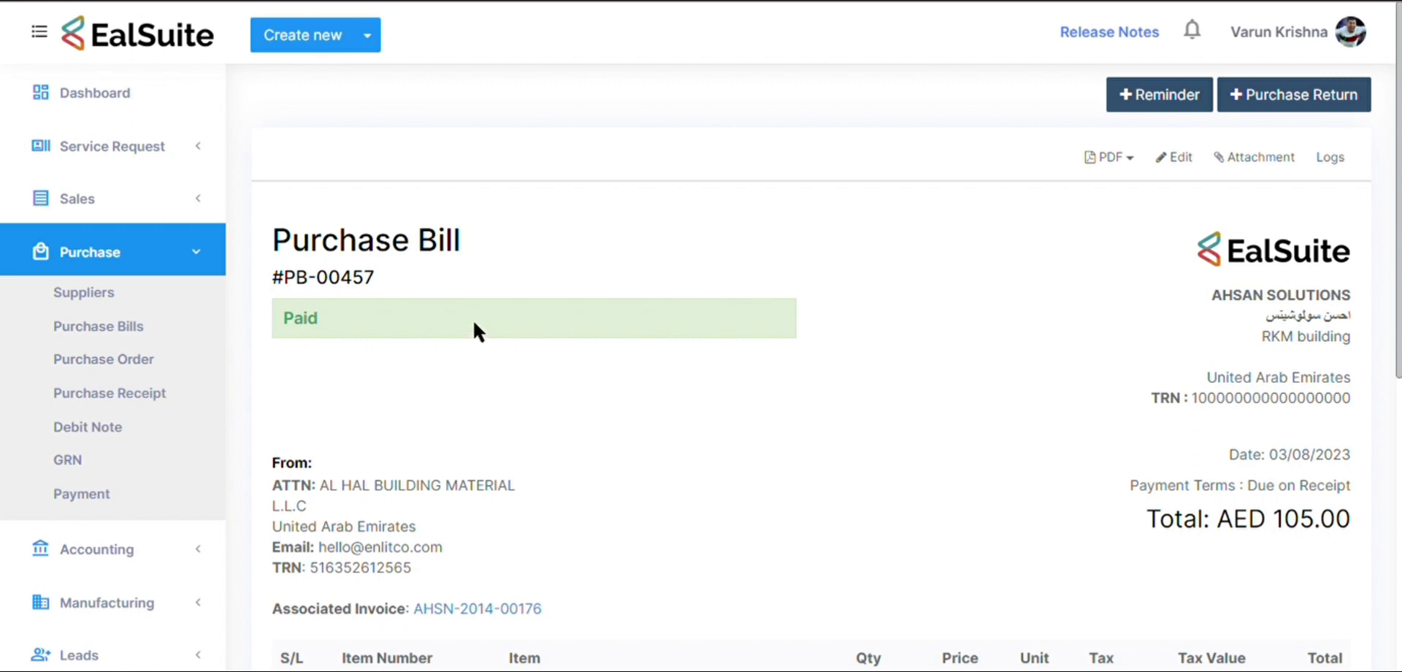
- Return to the EalSuite release notes and read the audit log mentions of Inventory Adjustment and Warehouse Transfer
{"action": "left_click", "coordinate": [205, 264]}
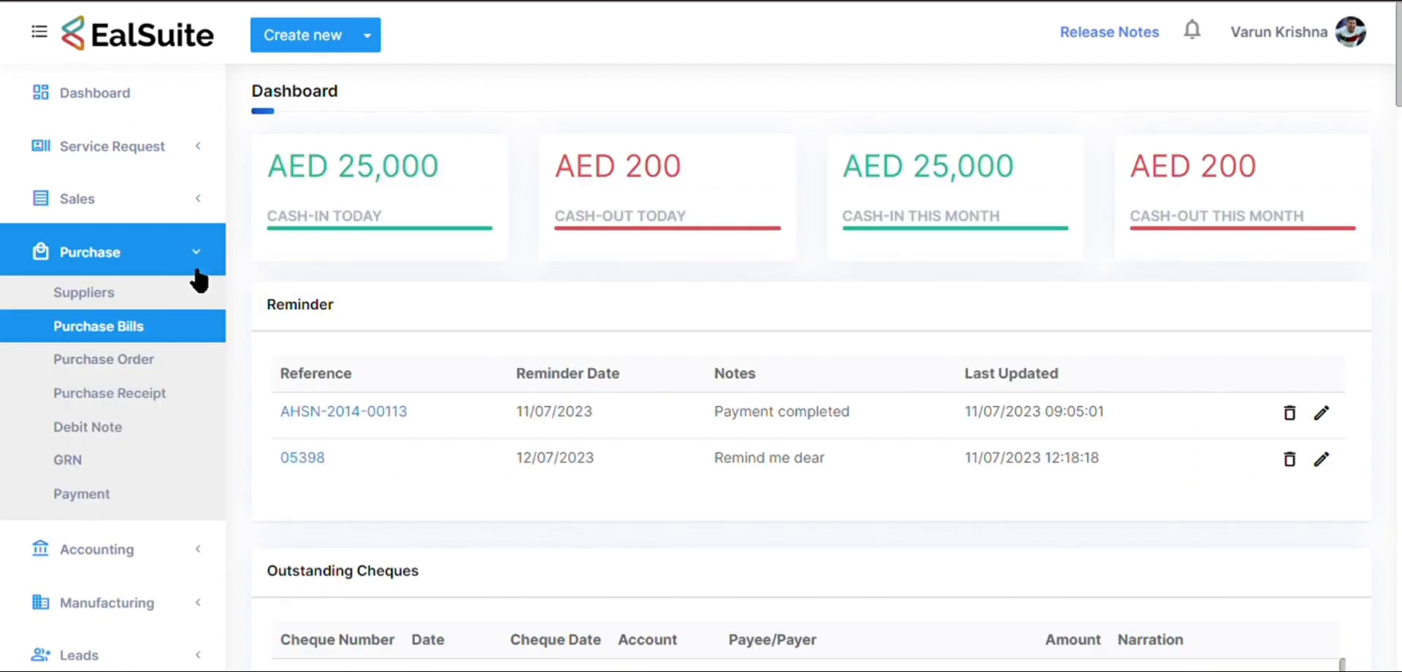
{"action": "left_click", "coordinate": [198, 266]}
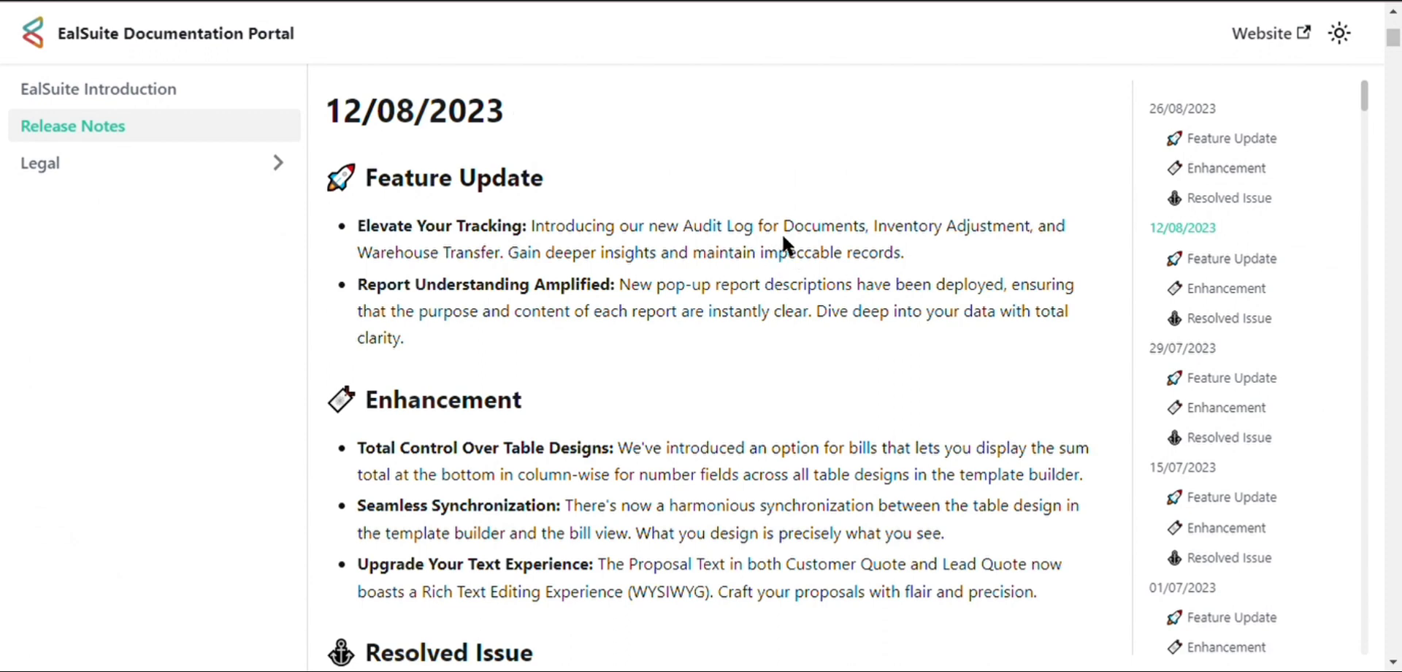
{"action": "left_click_drag", "start_coordinate": [783, 228], "coordinate": [1025, 227]}
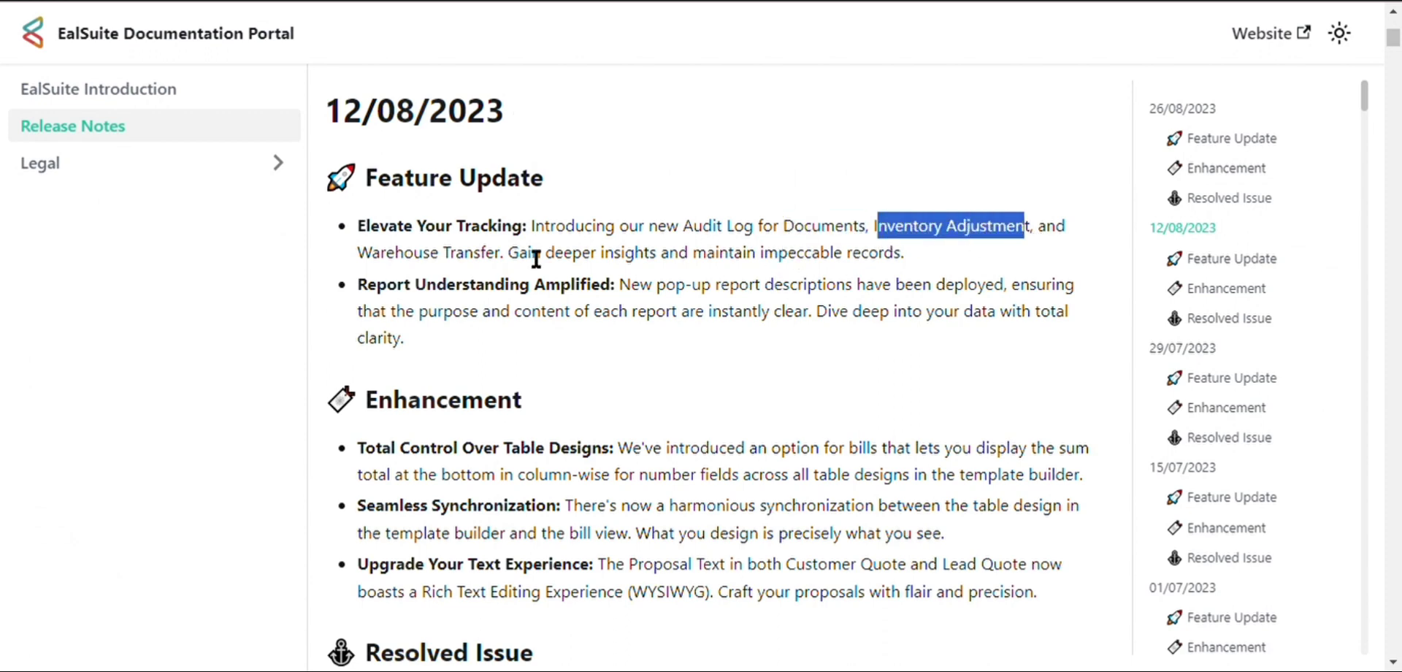
{"action": "left_click_drag", "start_coordinate": [355, 252], "coordinate": [506, 270]}
{"action": "left_click", "coordinate": [507, 270]}
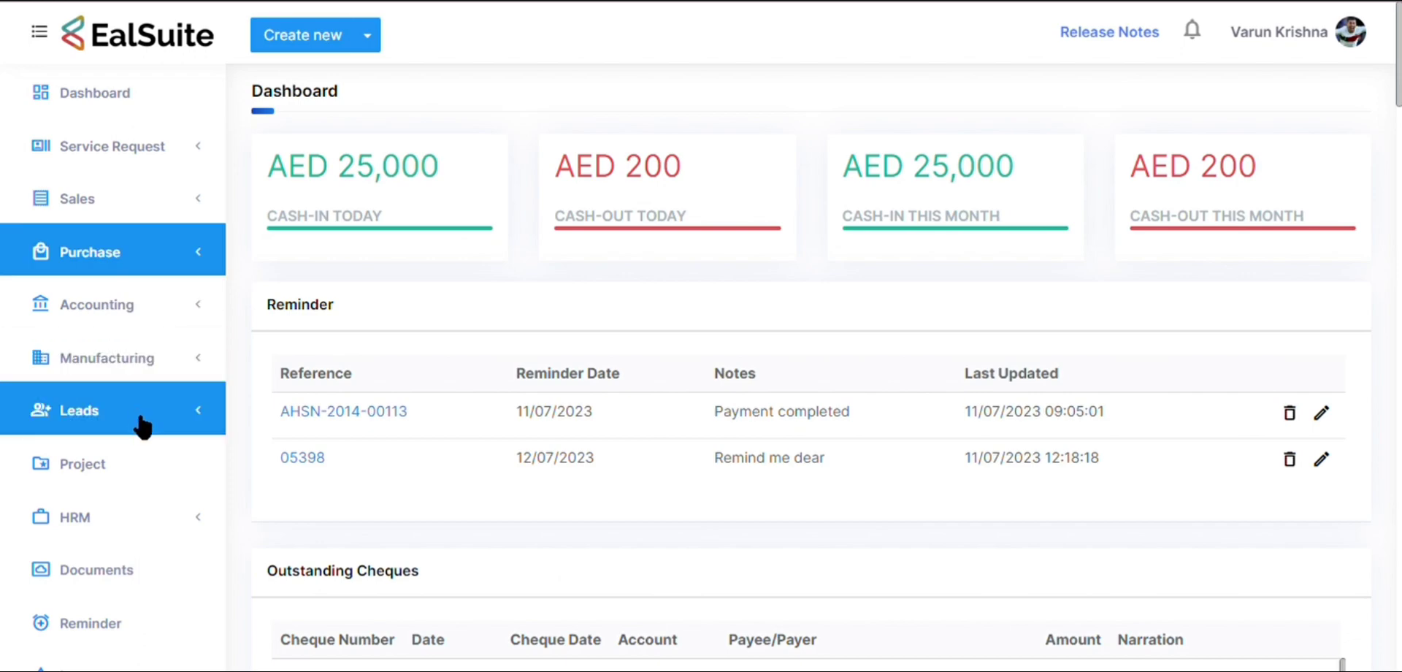
- Look through the EalSuite Items section to locate Inventory Adjustment and Warehouse Transfer, and collapse it again
{"action": "scroll", "coordinate": [140, 409], "scroll_direction": "down", "scroll_amount": 3}
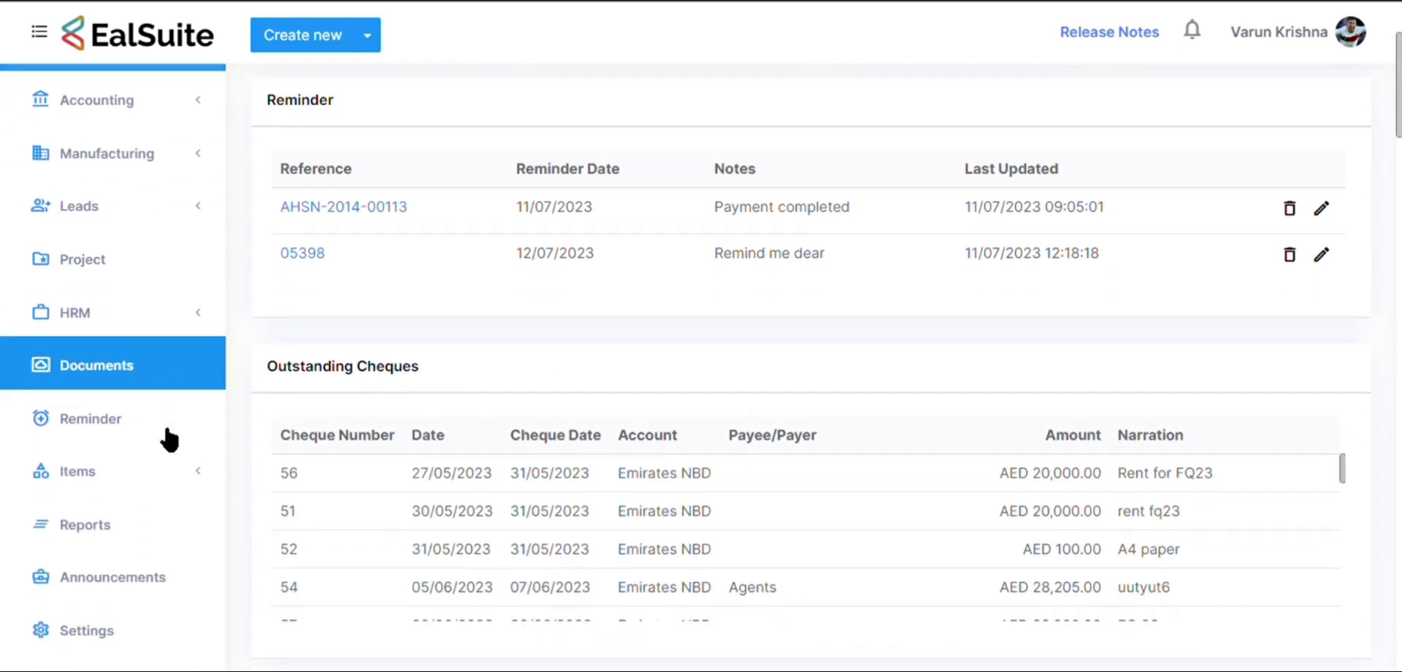
{"action": "left_click", "coordinate": [150, 402]}
{"action": "scroll", "coordinate": [151, 400], "scroll_direction": "down", "scroll_amount": 2}
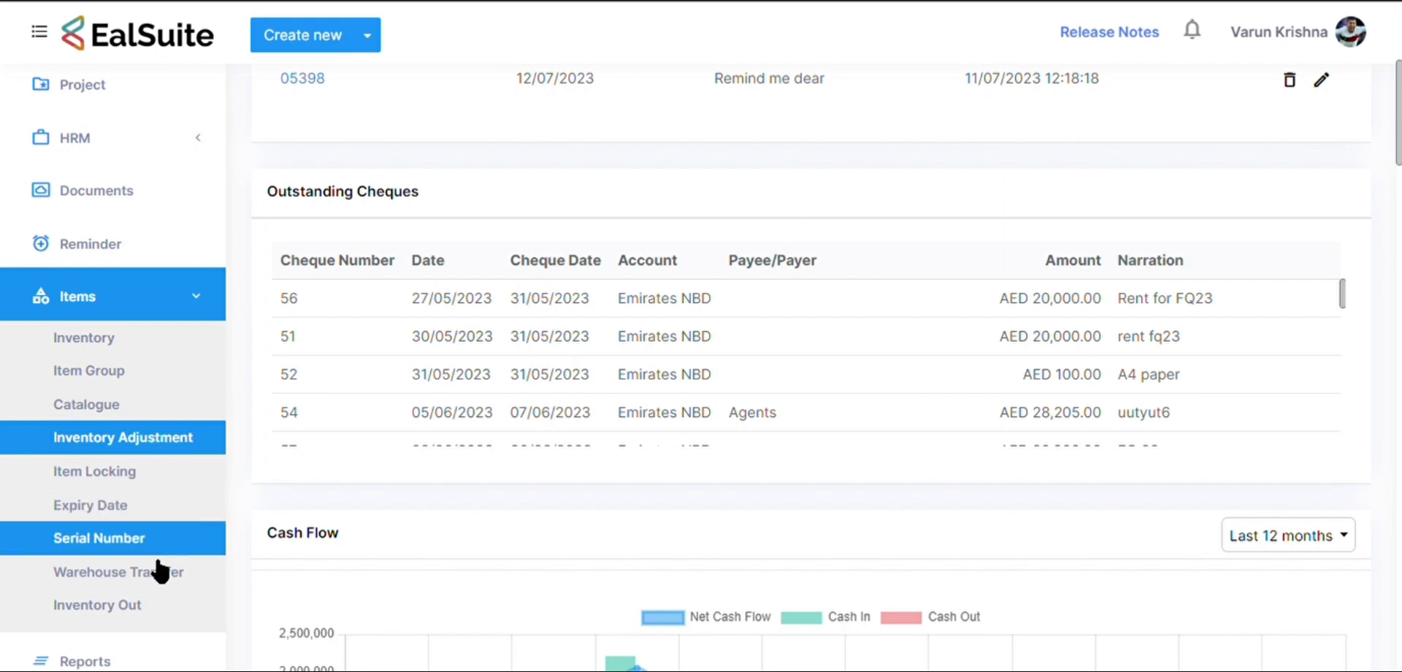
{"action": "left_click", "coordinate": [149, 300]}
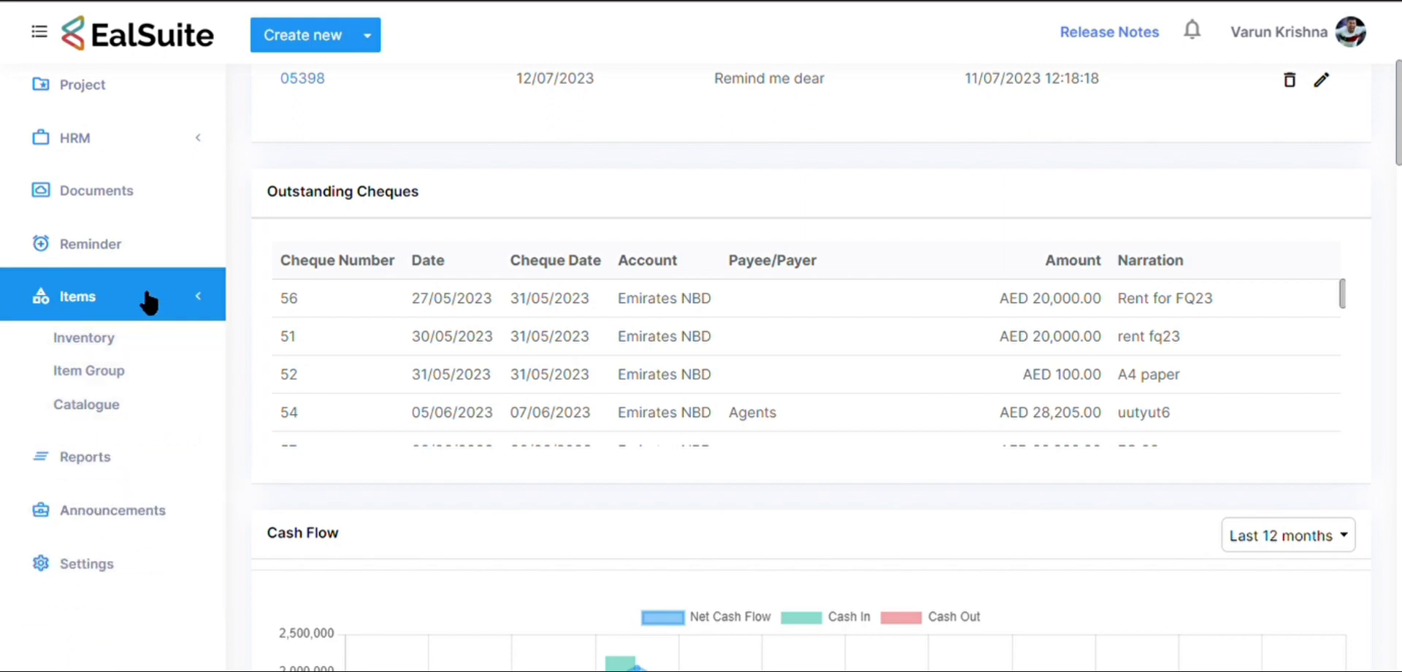
- View the audit log of the TShirt file under My Files in Documents, and close the log
{"action": "left_click", "coordinate": [128, 197]}
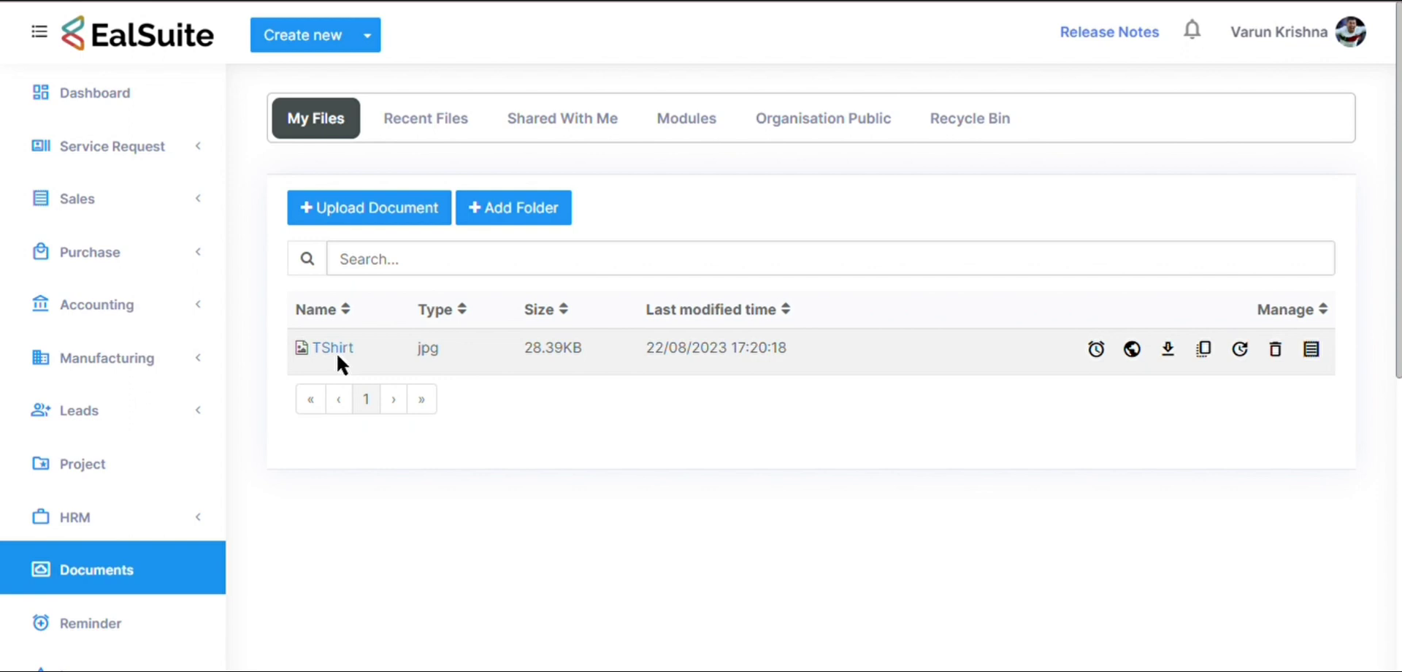
{"action": "left_click_drag", "start_coordinate": [646, 362], "coordinate": [721, 364]}
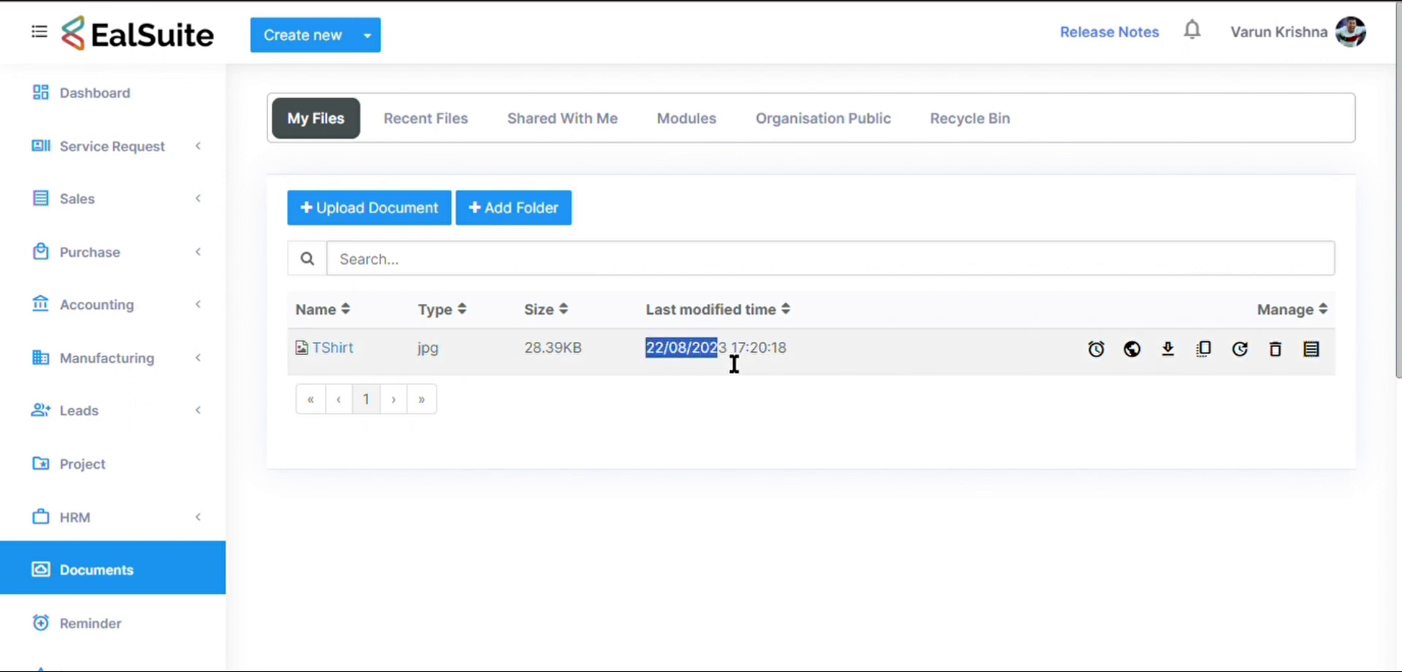
{"action": "left_click", "coordinate": [734, 363]}
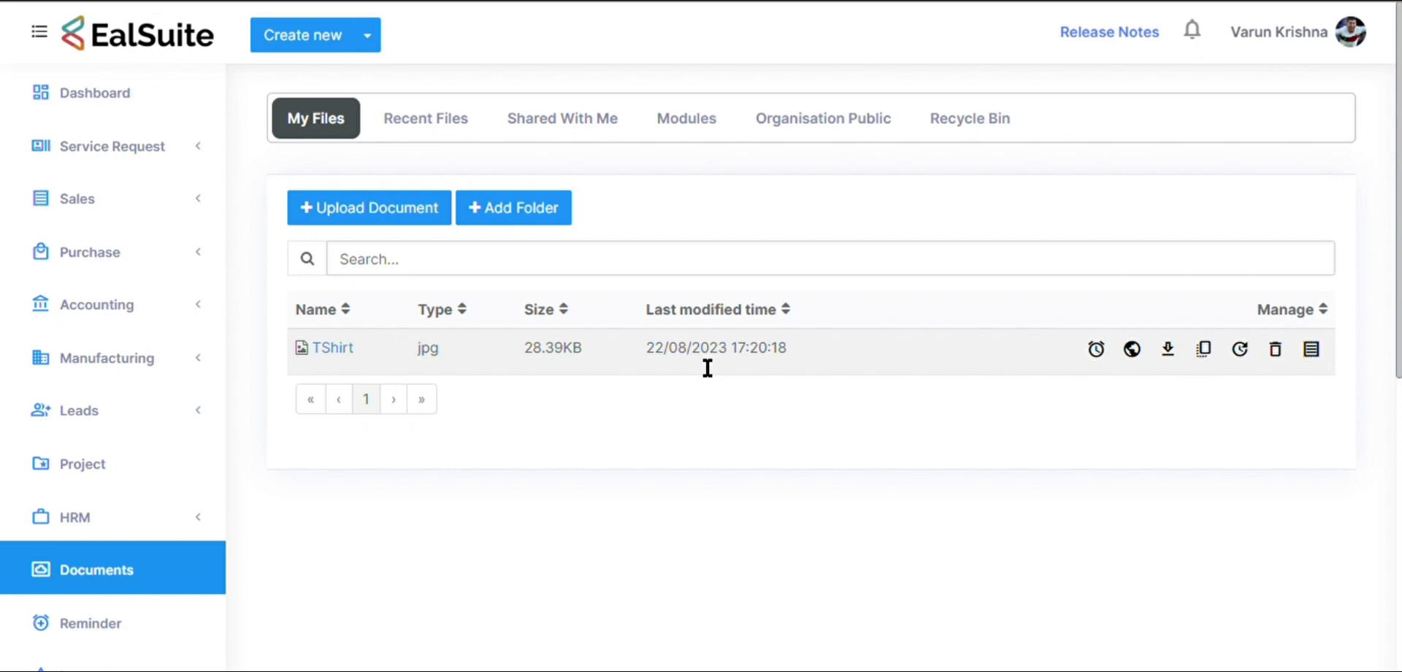
{"action": "left_click", "coordinate": [1313, 350]}
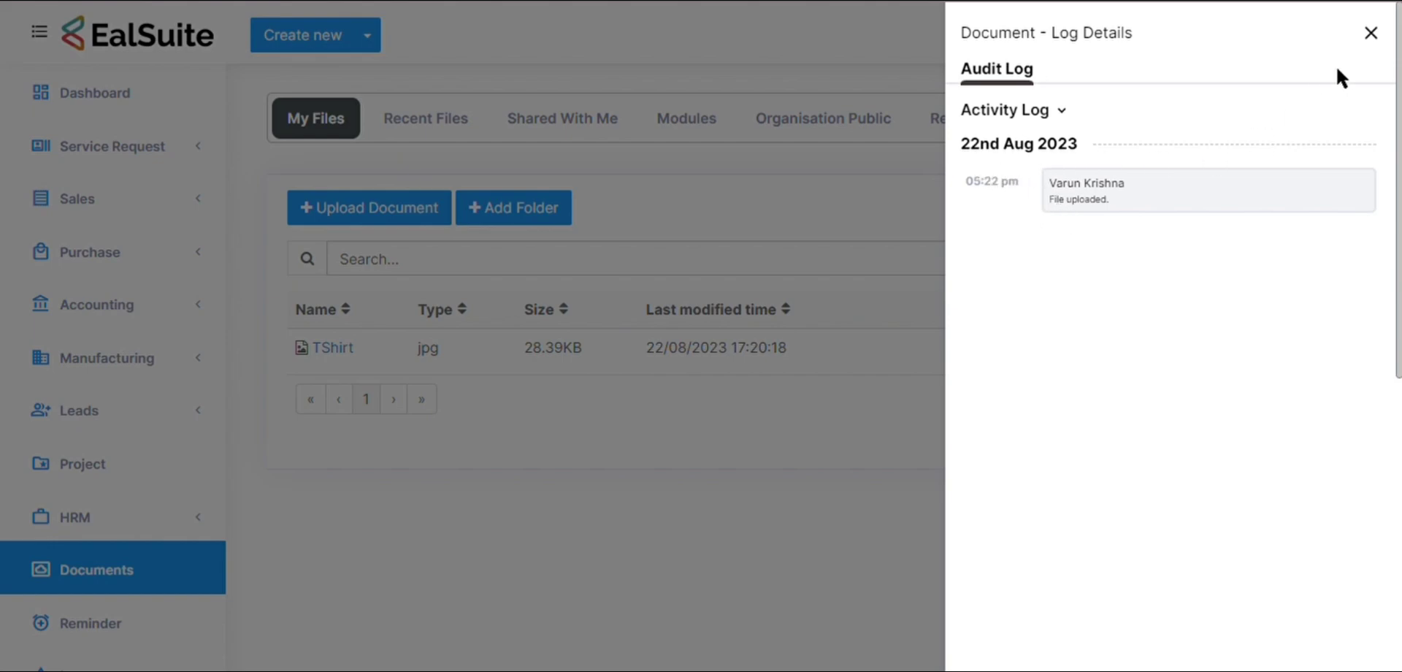
{"action": "left_click", "coordinate": [1371, 34]}
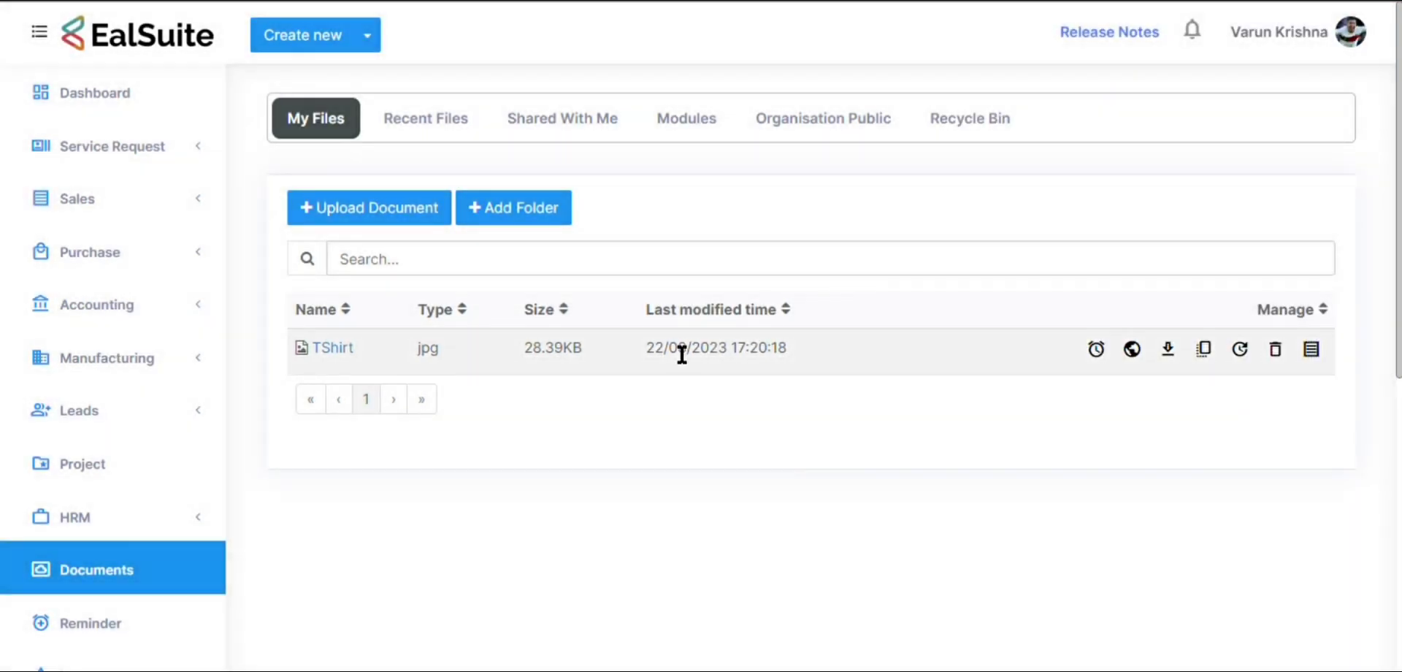
- Open the Invoice folder among the document modules and sort its files by last modified time, oldest first
{"action": "left_click", "coordinate": [689, 126]}
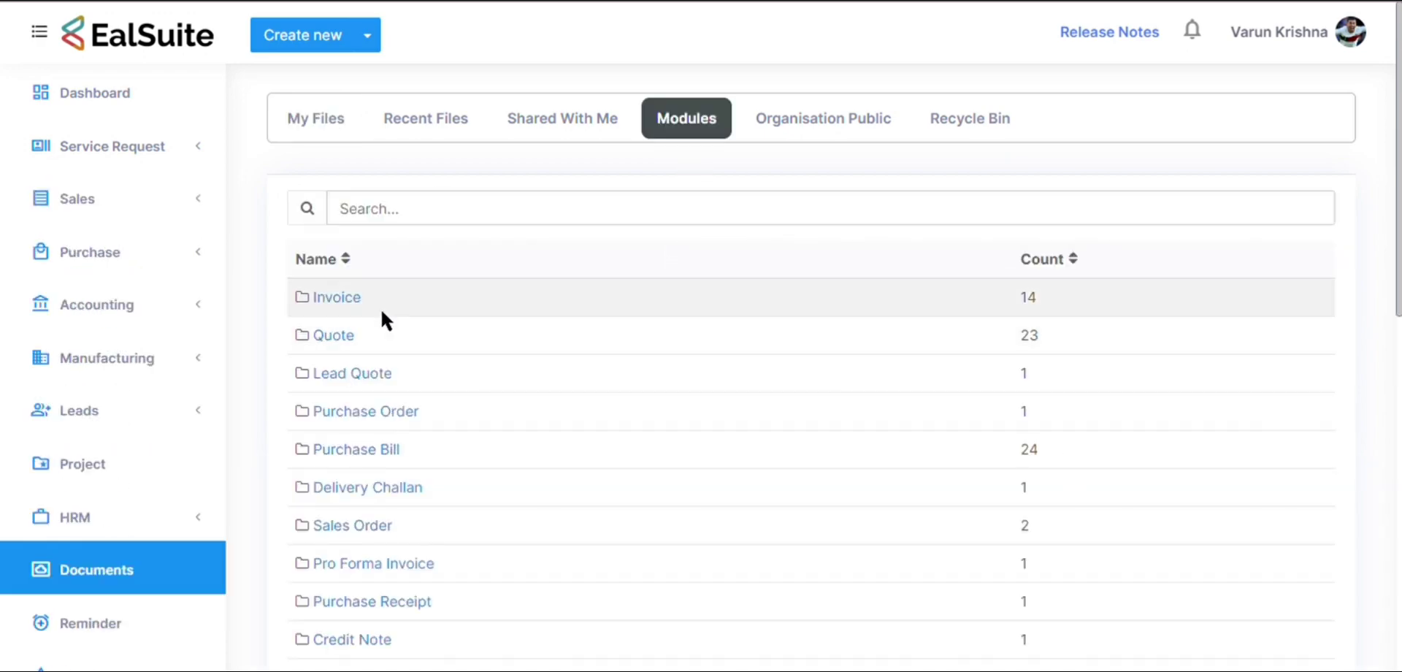
{"action": "left_click", "coordinate": [358, 295]}
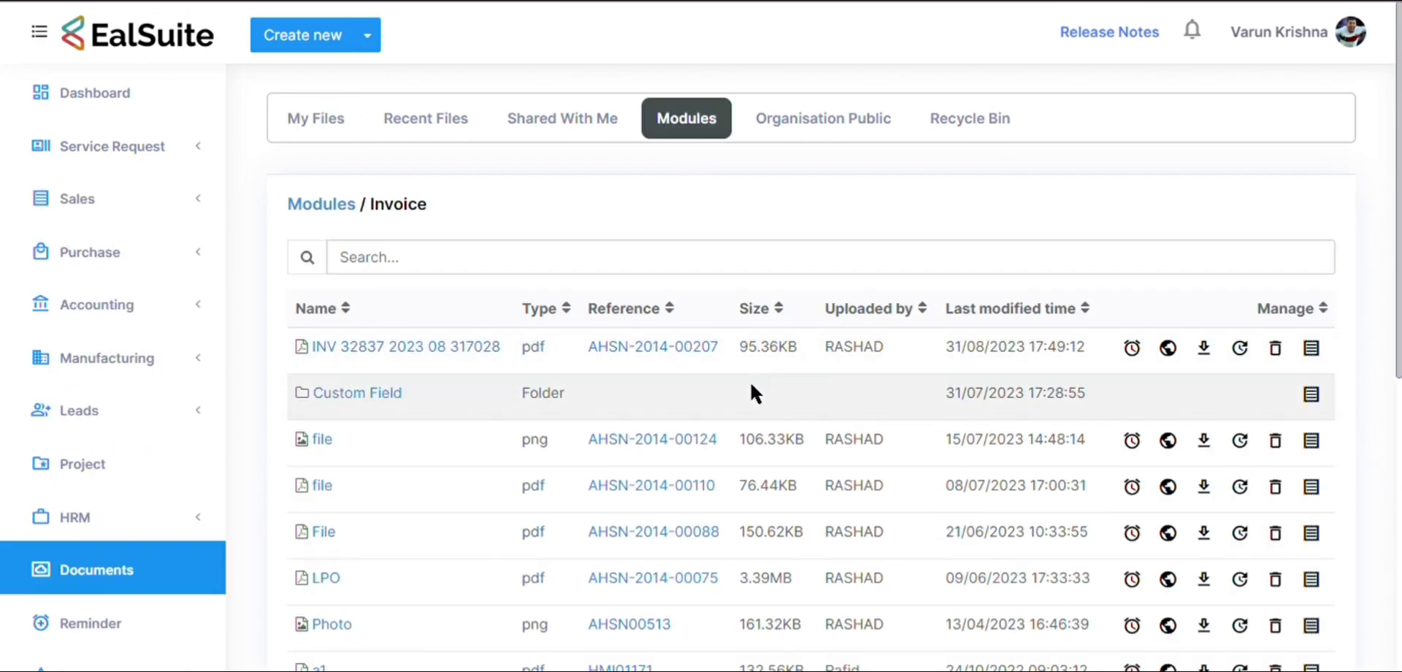
{"action": "left_click", "coordinate": [1084, 309]}
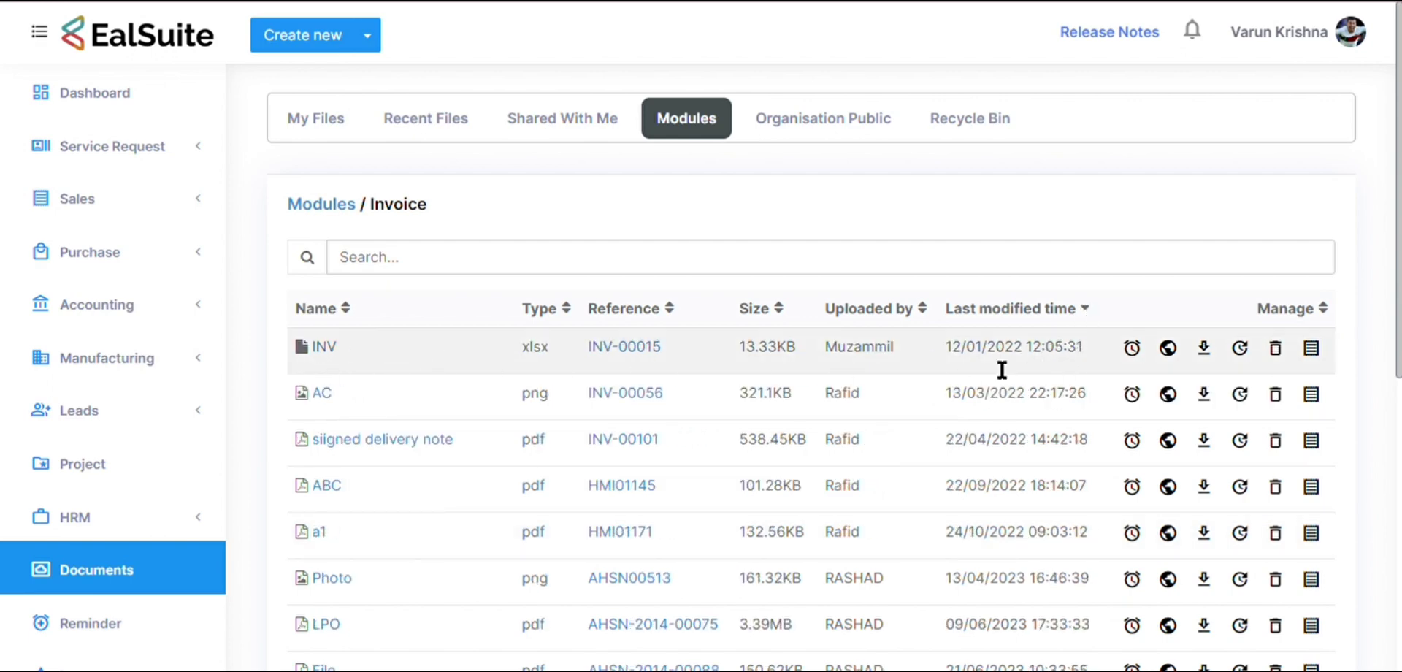
- Preview the AC png file, close the preview and open that file's audit log
{"action": "left_click", "coordinate": [326, 394]}
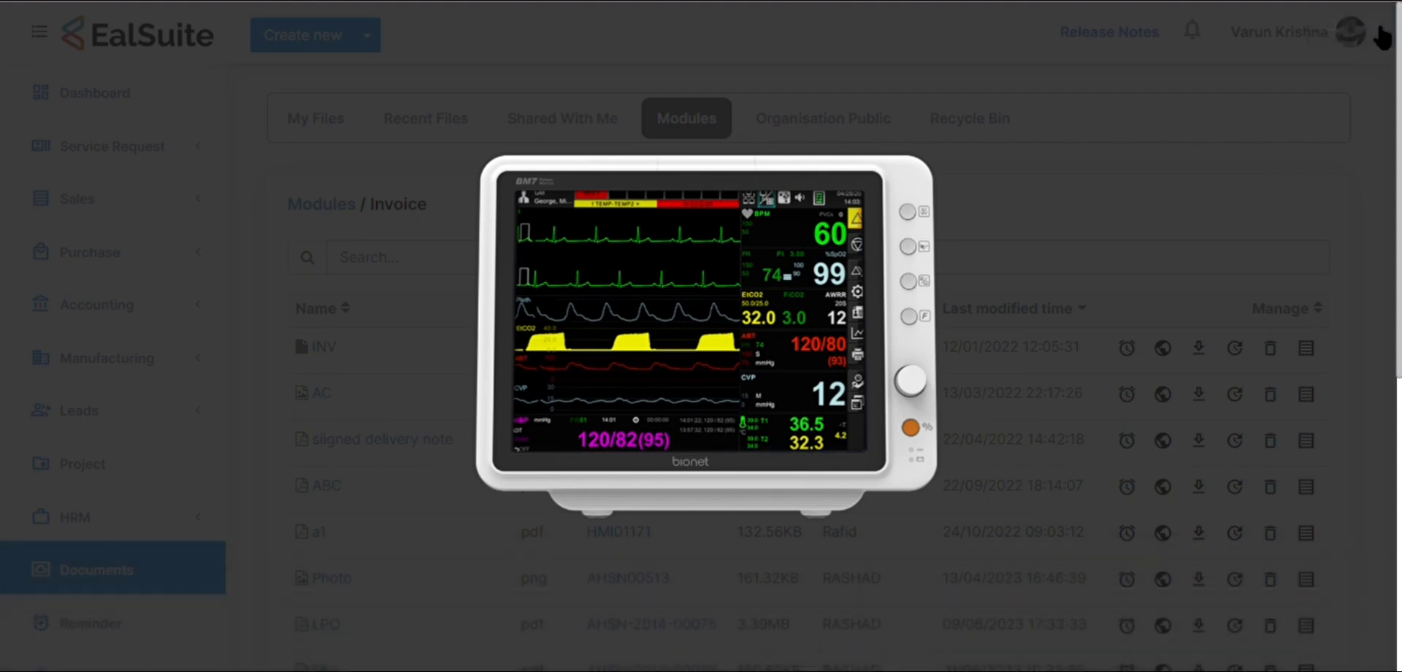
{"action": "left_click", "coordinate": [1374, 25]}
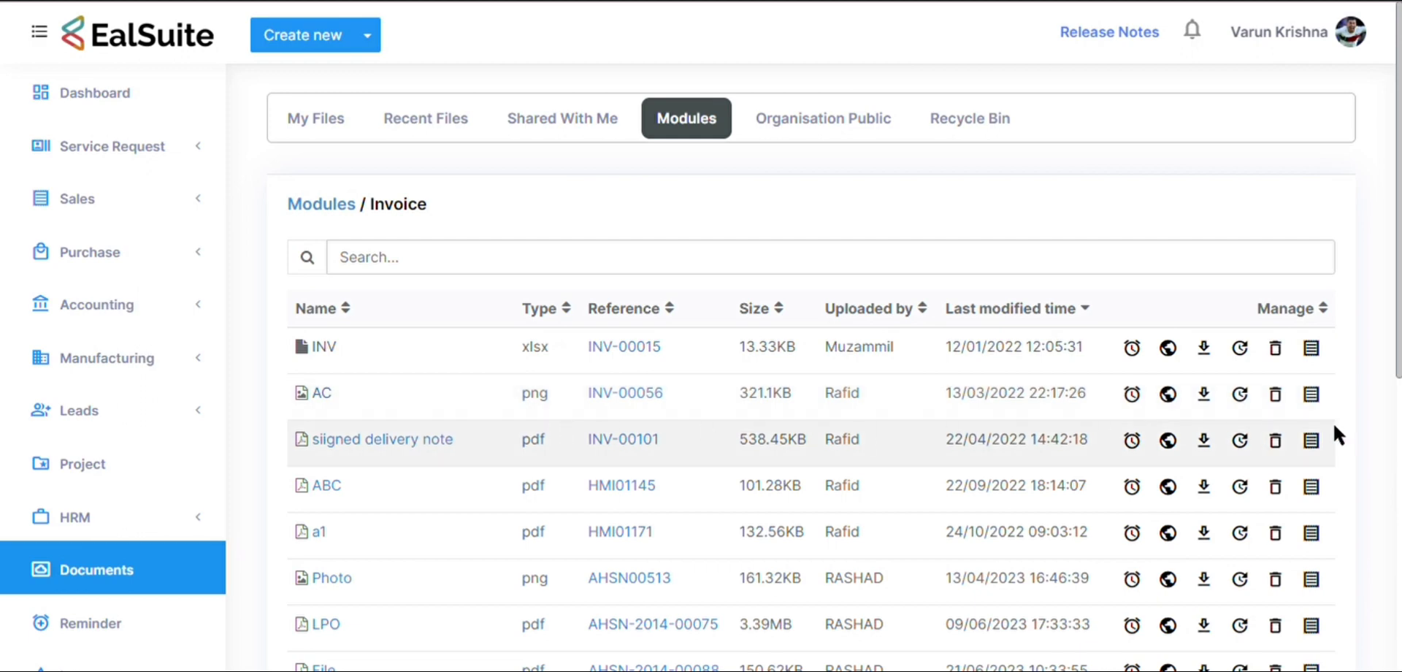
{"action": "left_click", "coordinate": [1312, 395]}
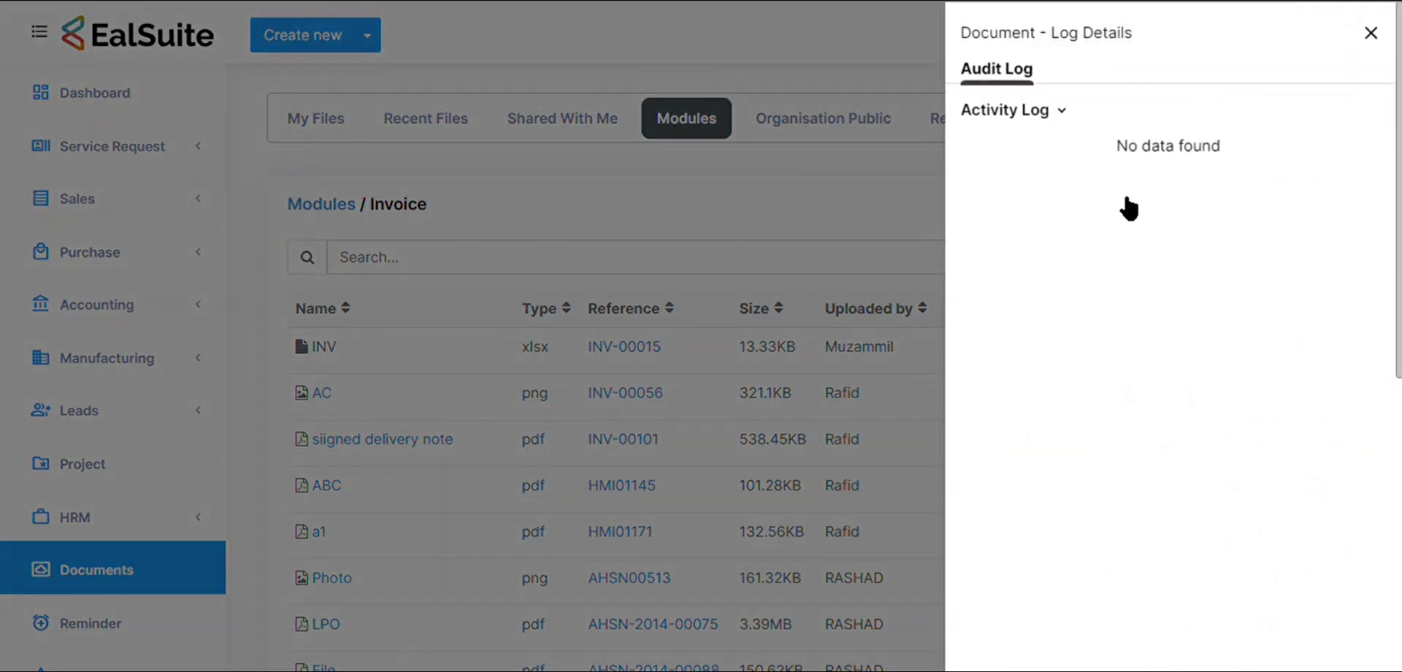
- Close the open log, and view and close the audit log of the ABC pdf file
{"action": "left_click", "coordinate": [1370, 32]}
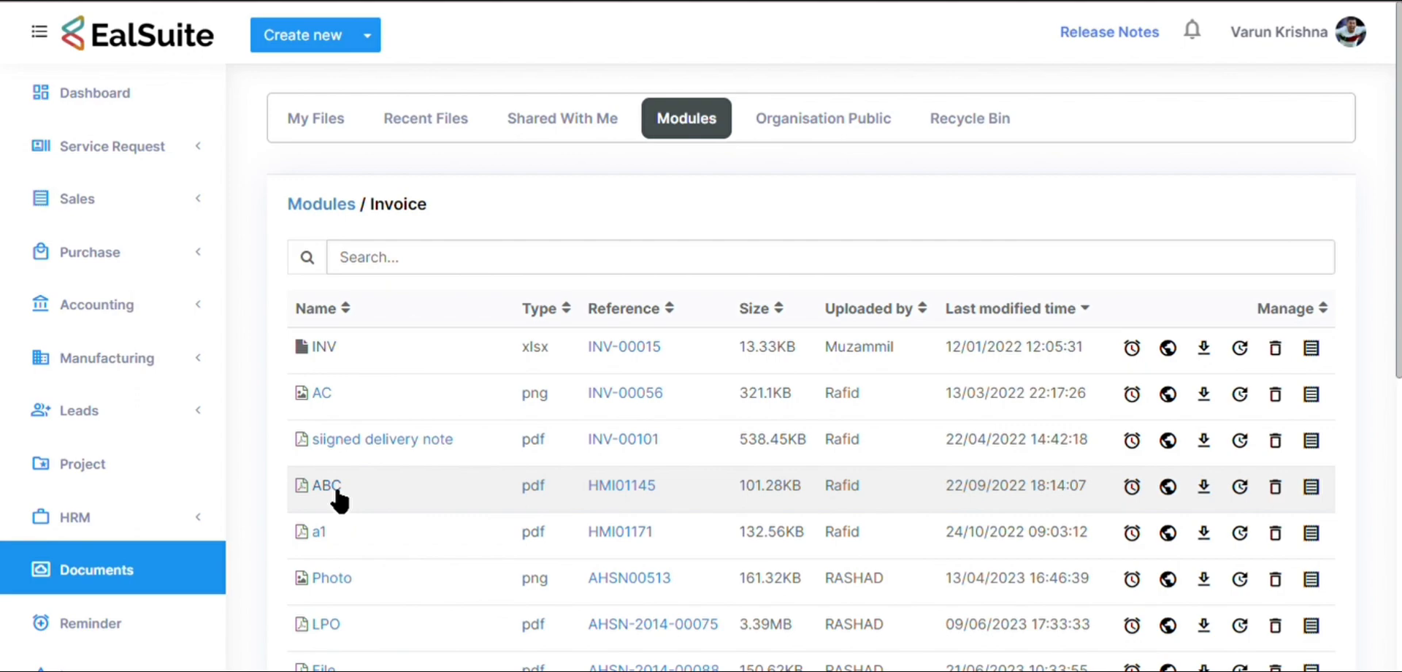
{"action": "left_click", "coordinate": [1313, 488]}
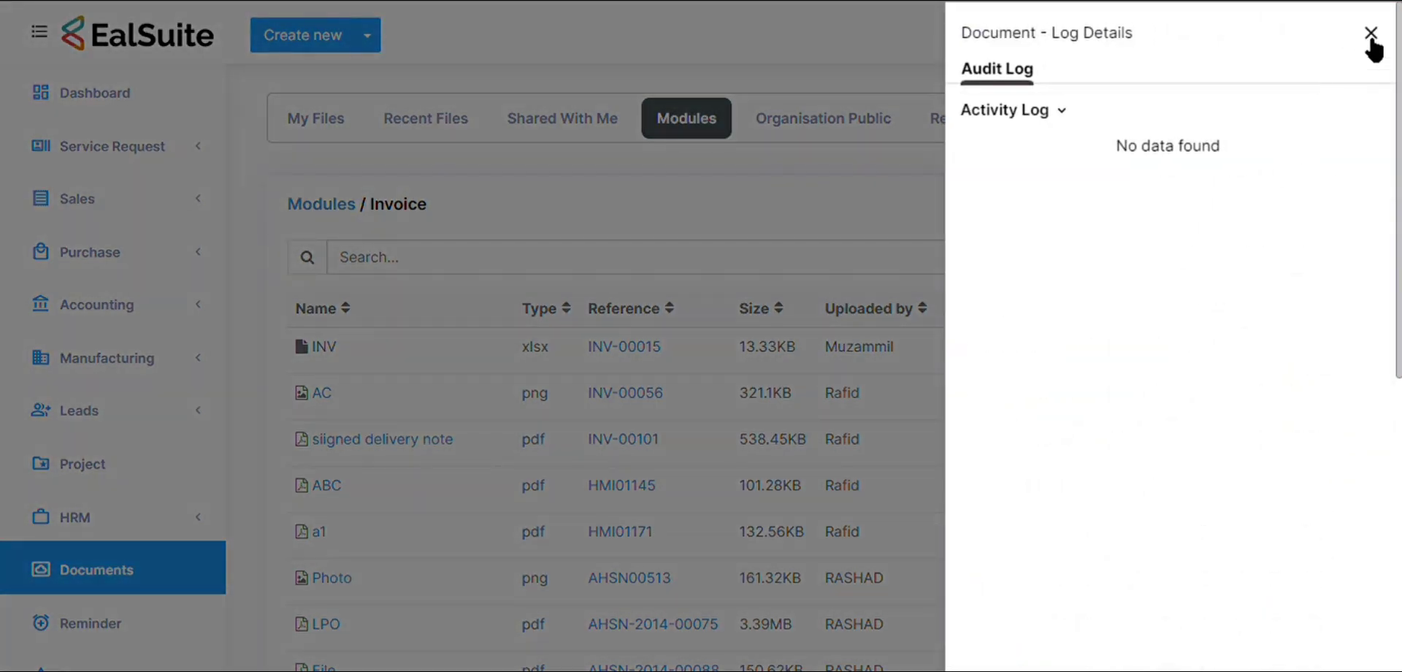
{"action": "left_click", "coordinate": [1371, 35]}
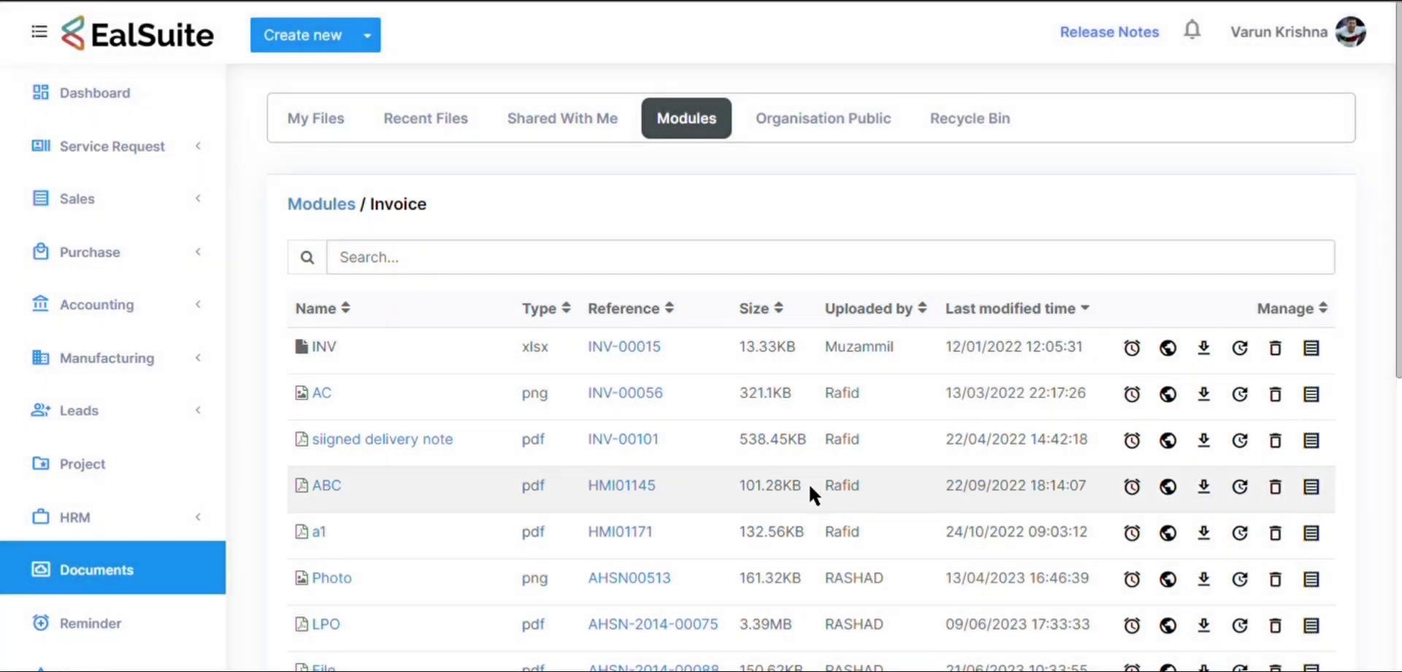
- Sort the Invoice files by last modified time, newest first, and view and close the audit log of the newest pdf
{"action": "left_click", "coordinate": [1091, 309]}
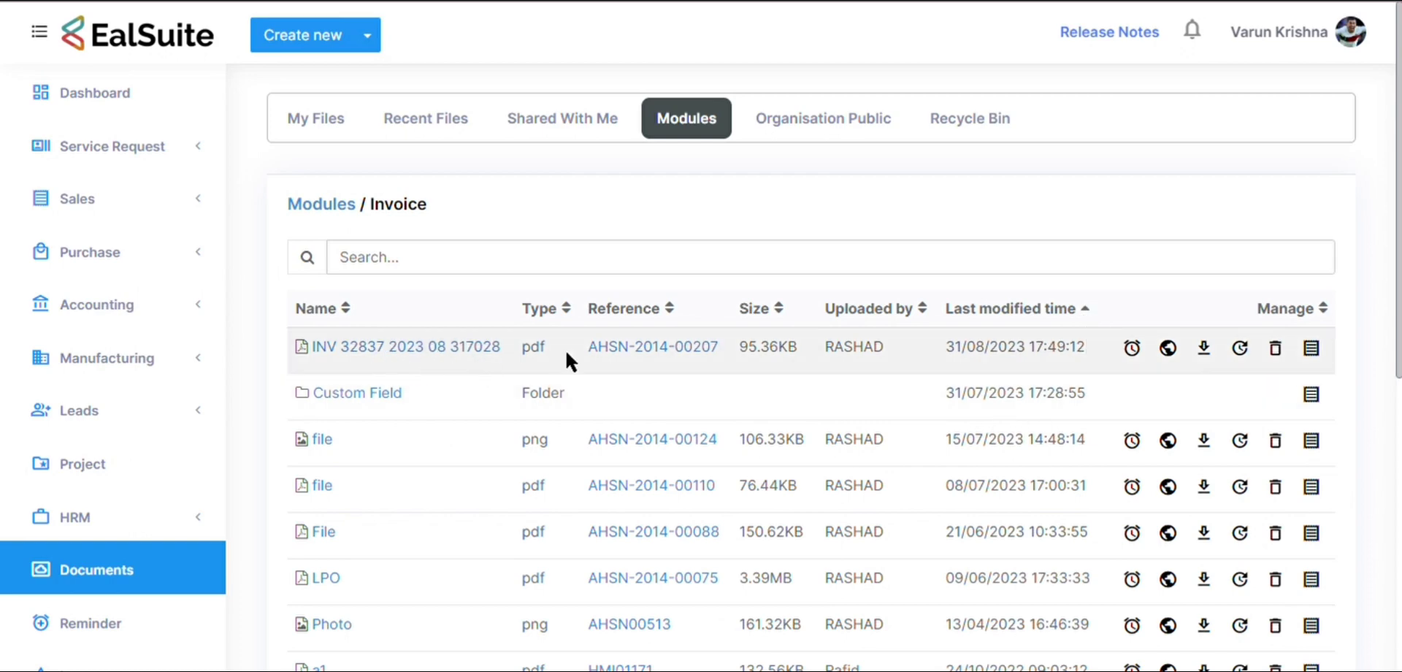
{"action": "left_click_drag", "start_coordinate": [962, 367], "coordinate": [1001, 364]}
{"action": "left_click", "coordinate": [1014, 364]}
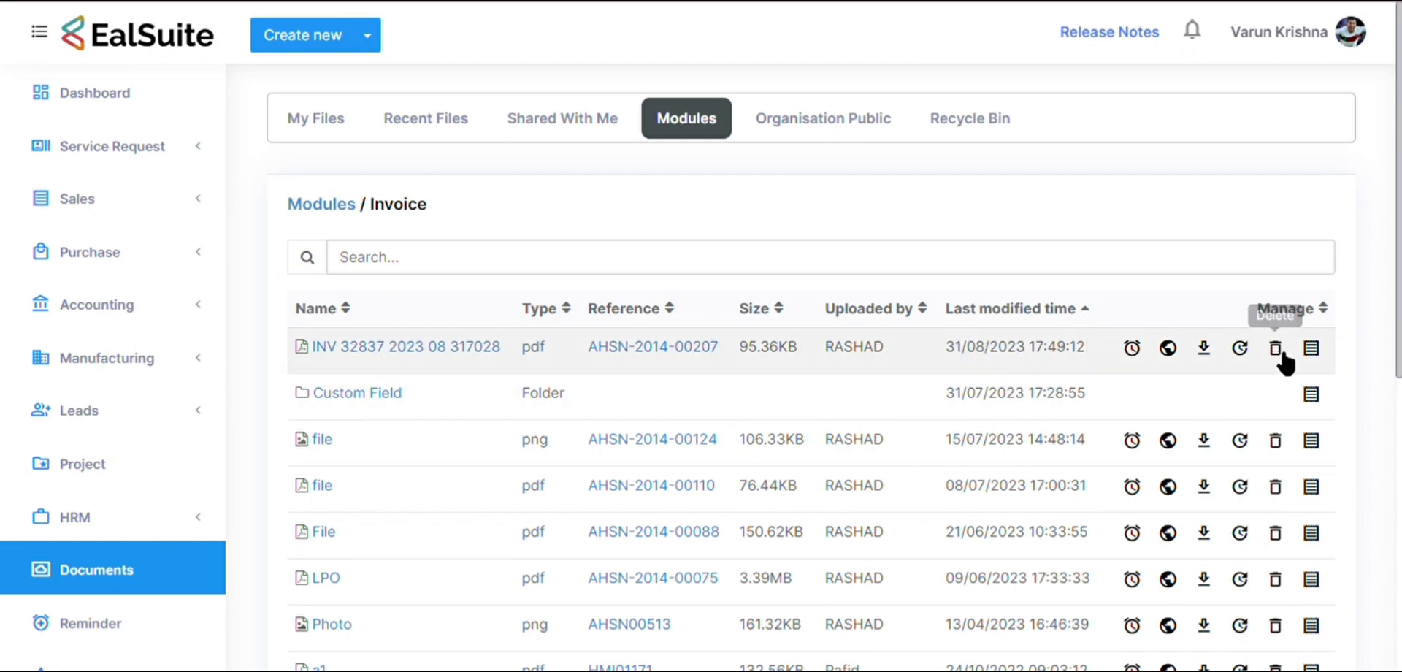
{"action": "left_click", "coordinate": [1315, 351]}
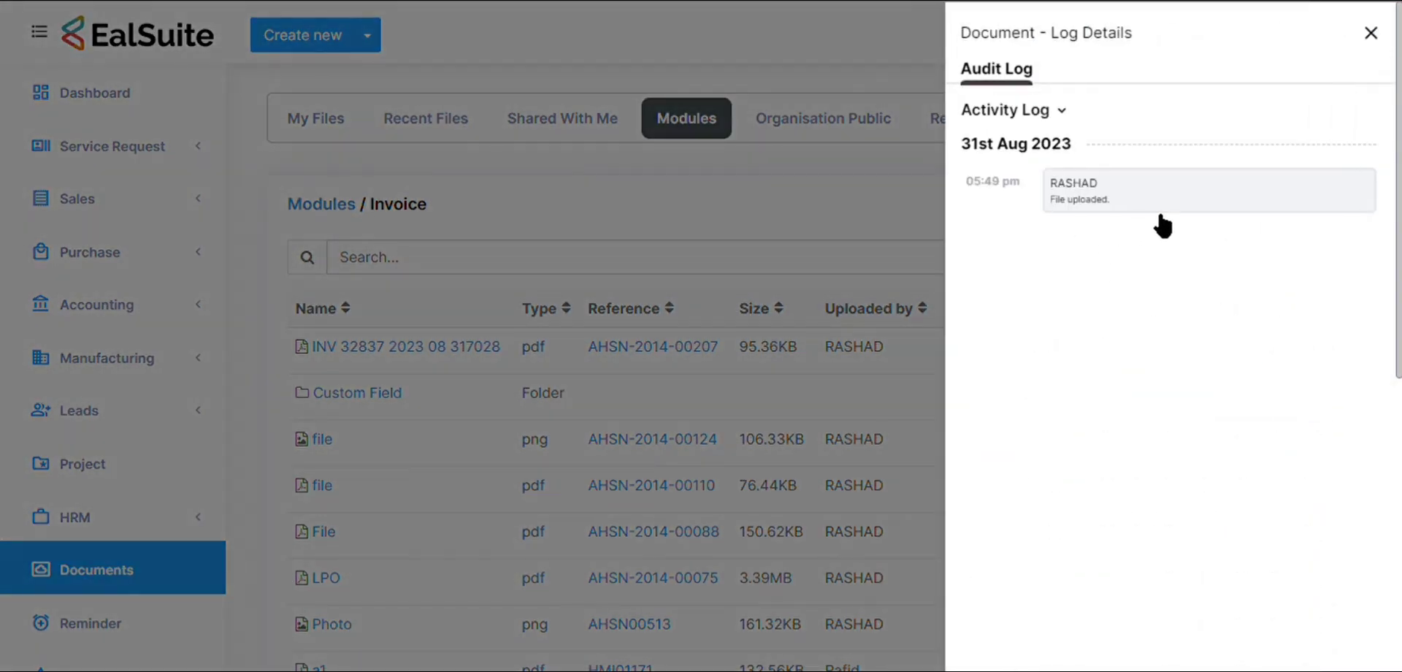
{"action": "left_click", "coordinate": [1370, 33]}
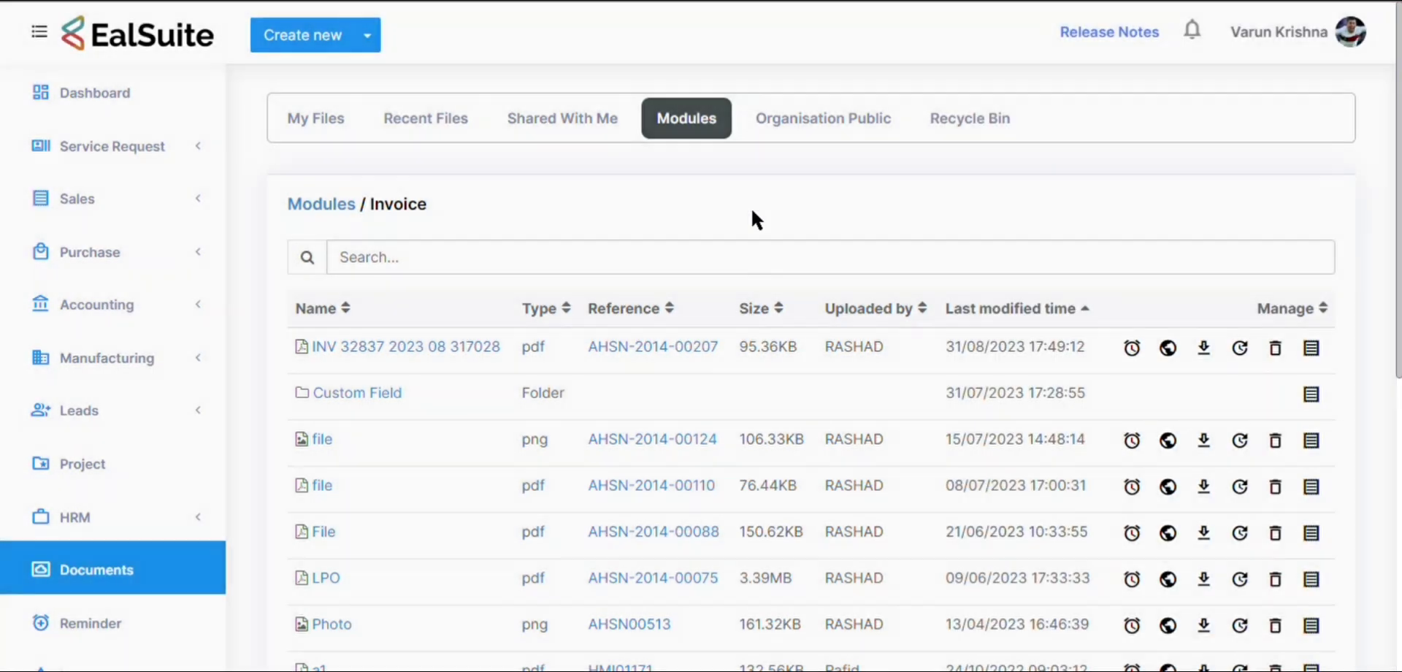
- Upload the PhotoAdKing Chart jpeg image as a new document in My Files, leaving the title blank
{"action": "left_click", "coordinate": [319, 130]}
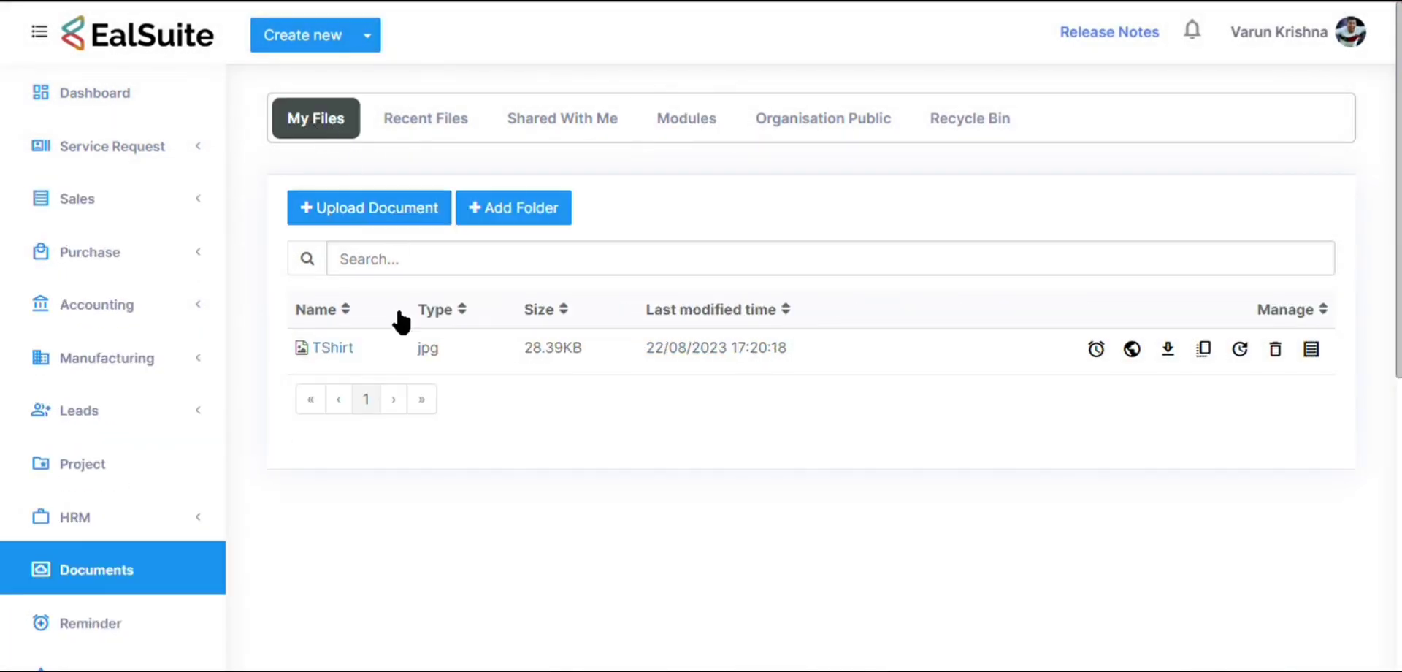
{"action": "left_click", "coordinate": [387, 212]}
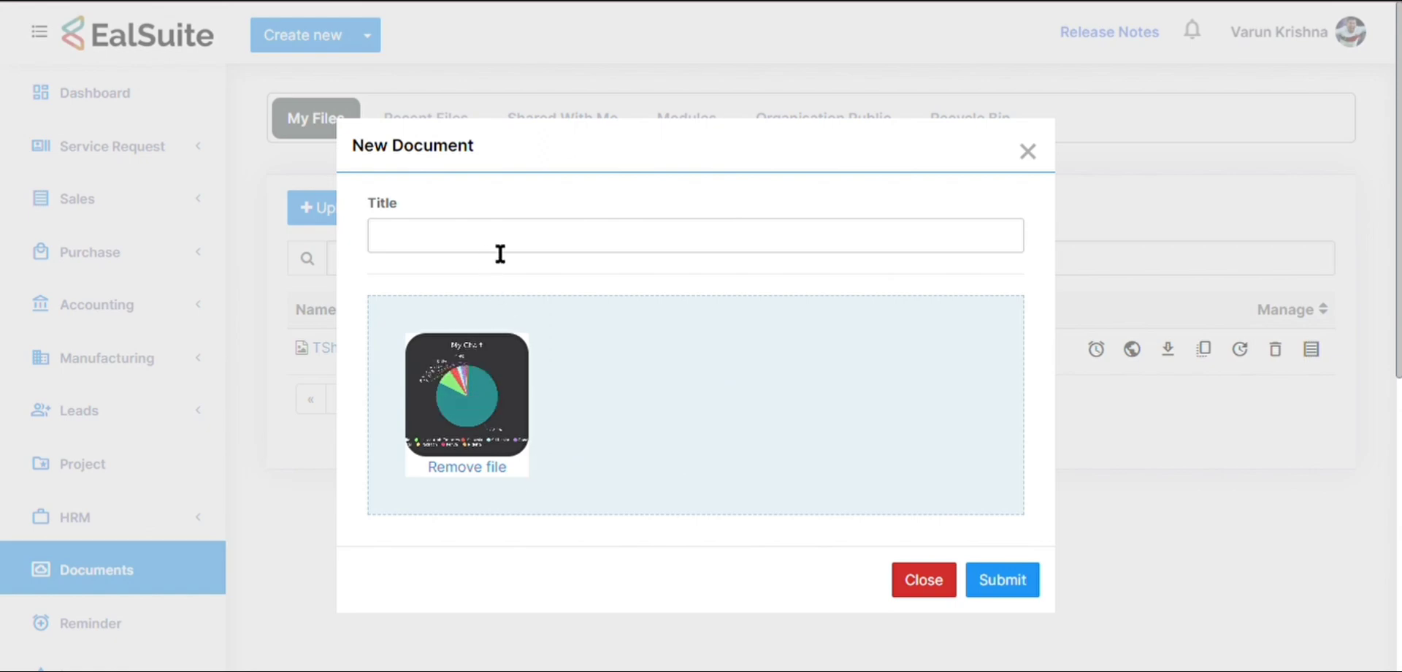
{"action": "left_click", "coordinate": [1002, 577]}
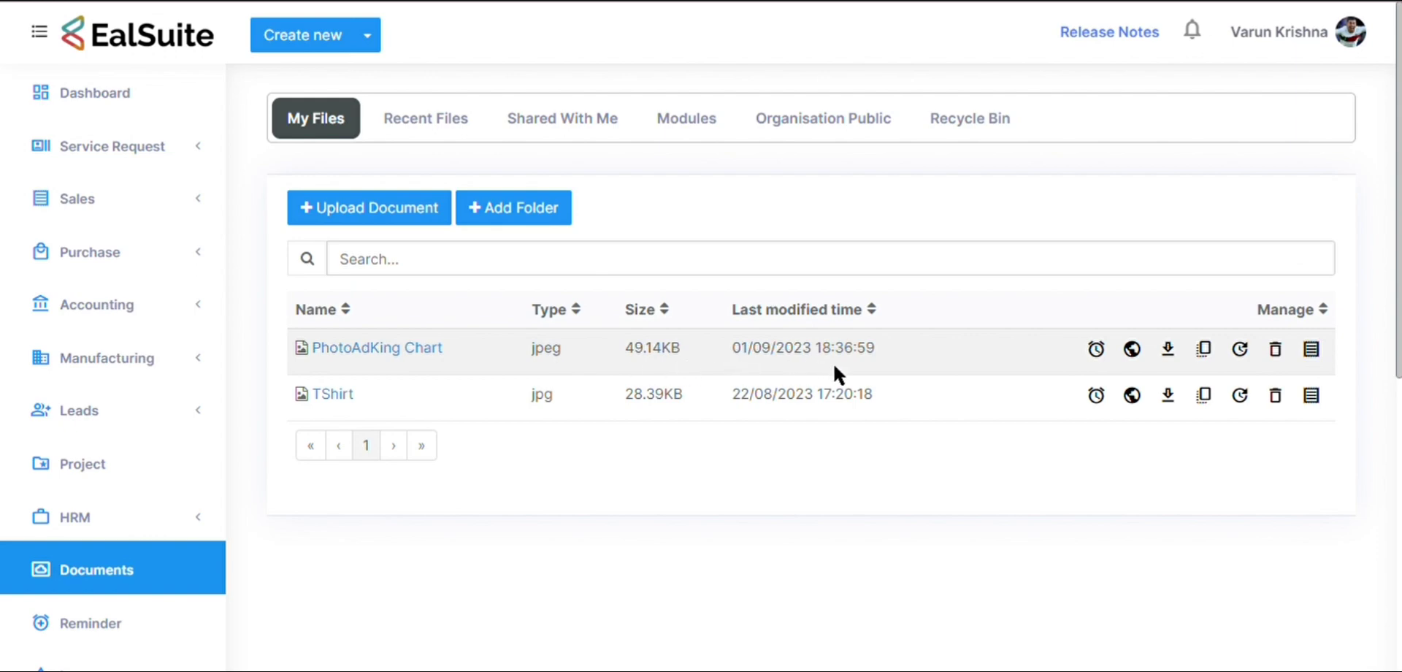
- View the audit log of the PhotoAdKing Chart file and close the log
{"action": "left_click", "coordinate": [1311, 349]}
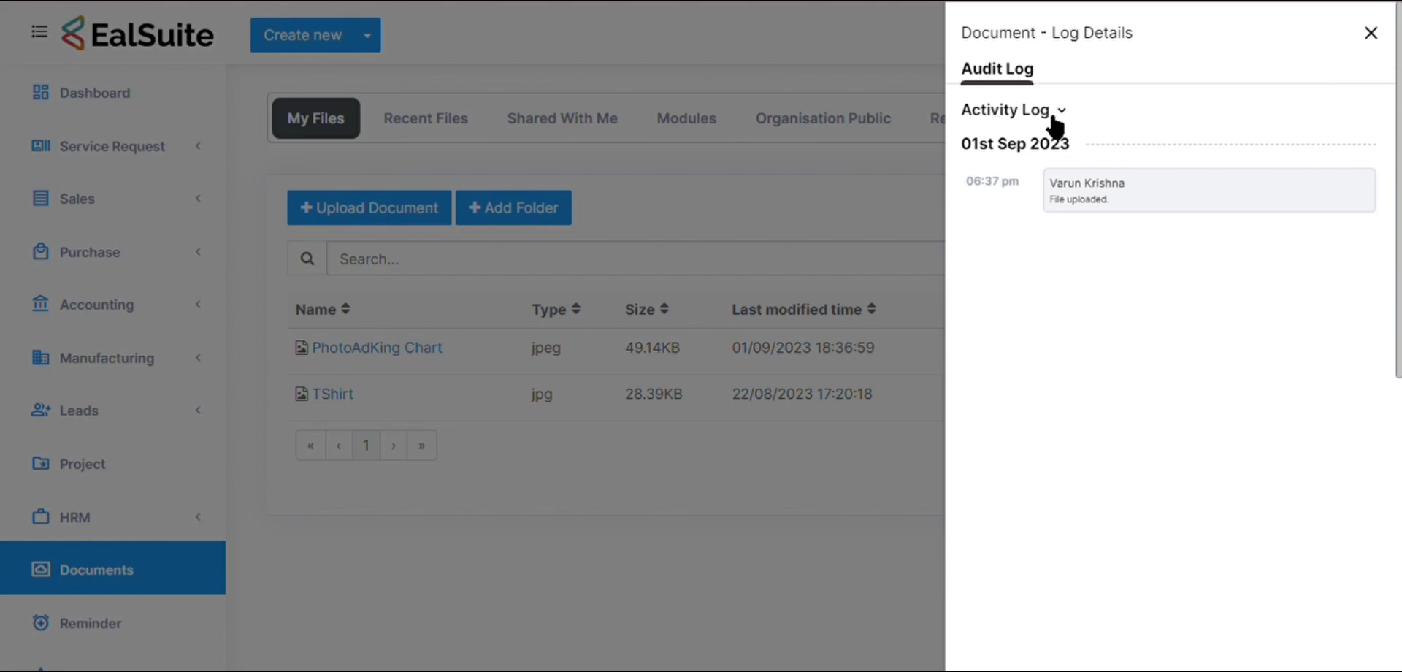
{"action": "left_click_drag", "start_coordinate": [1130, 206], "coordinate": [1060, 193]}
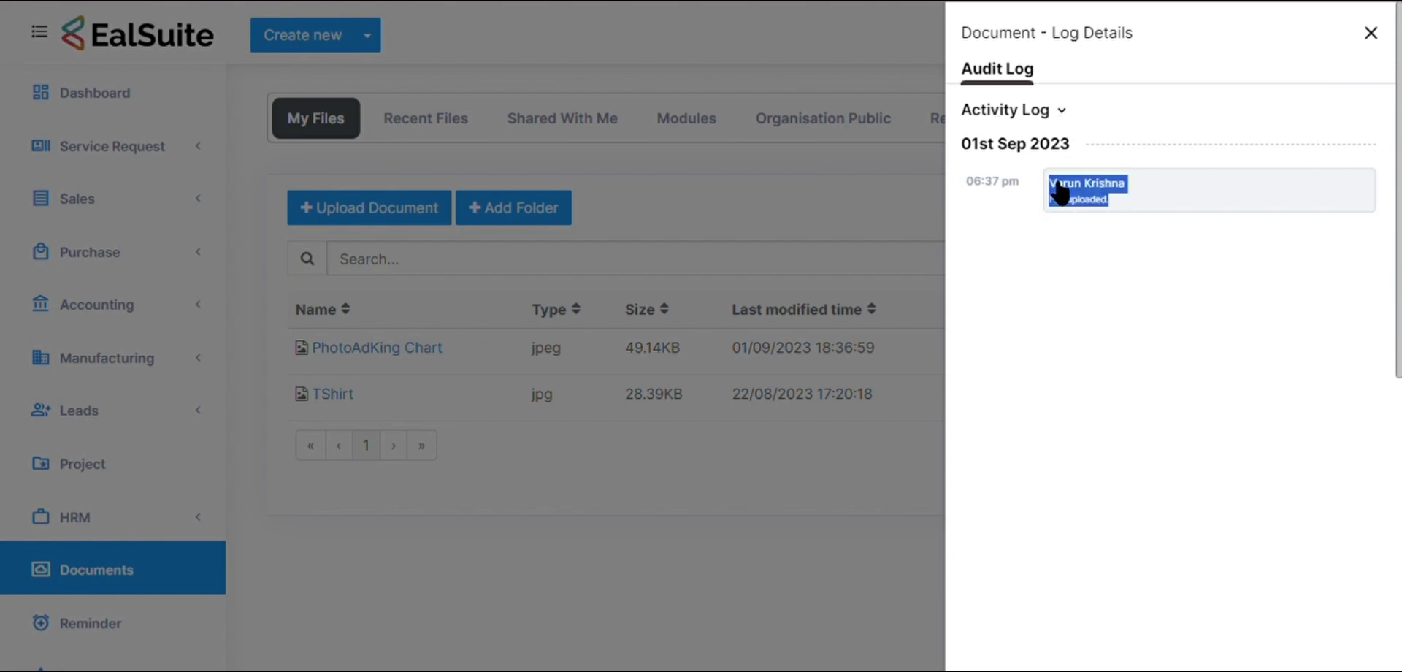
{"action": "left_click", "coordinate": [1371, 33]}
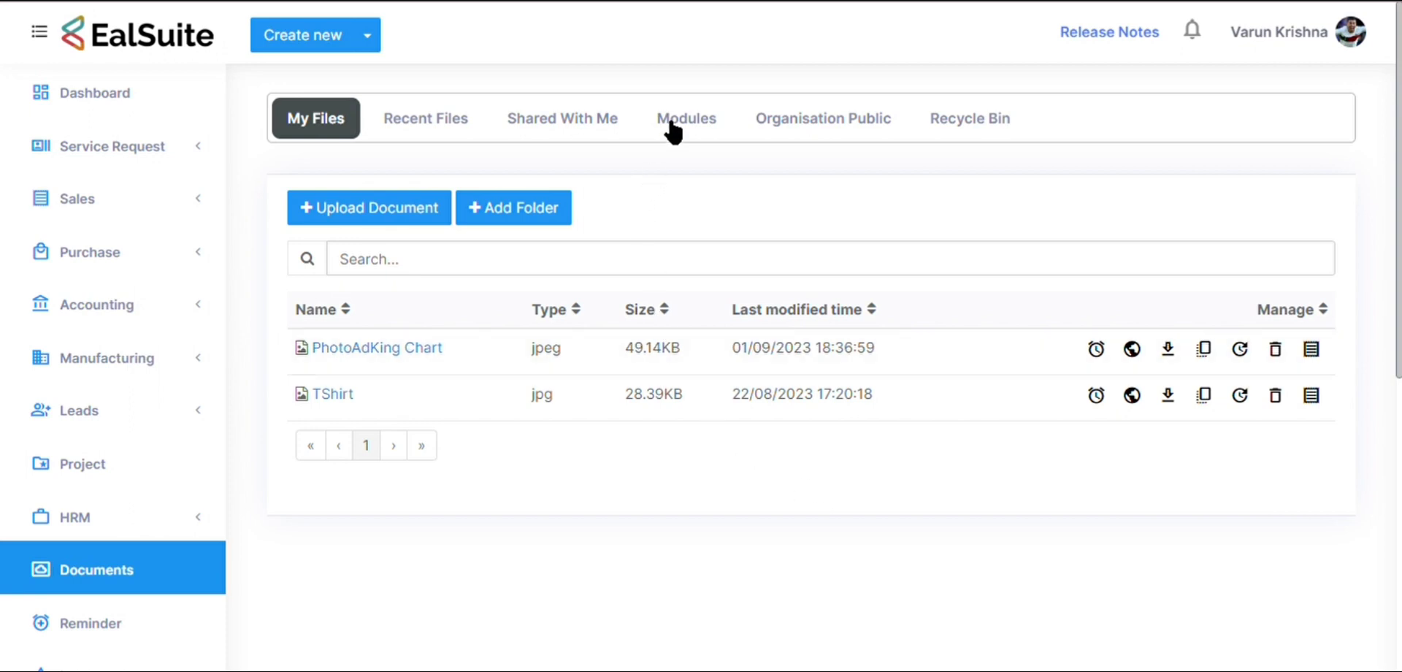
- Delete the PhotoAdKing Chart file from My Files, and view and close its audit log in the Recycle Bin
{"action": "left_click", "coordinate": [1277, 350]}
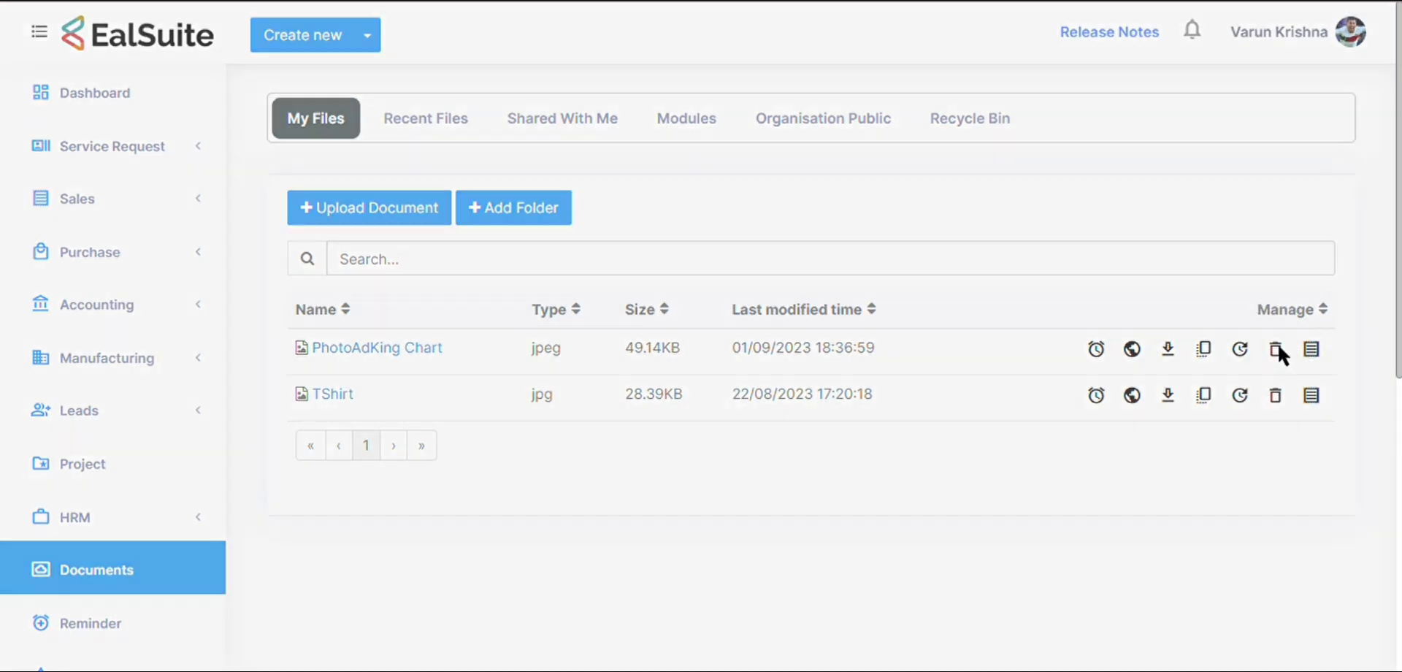
{"action": "left_click", "coordinate": [965, 376]}
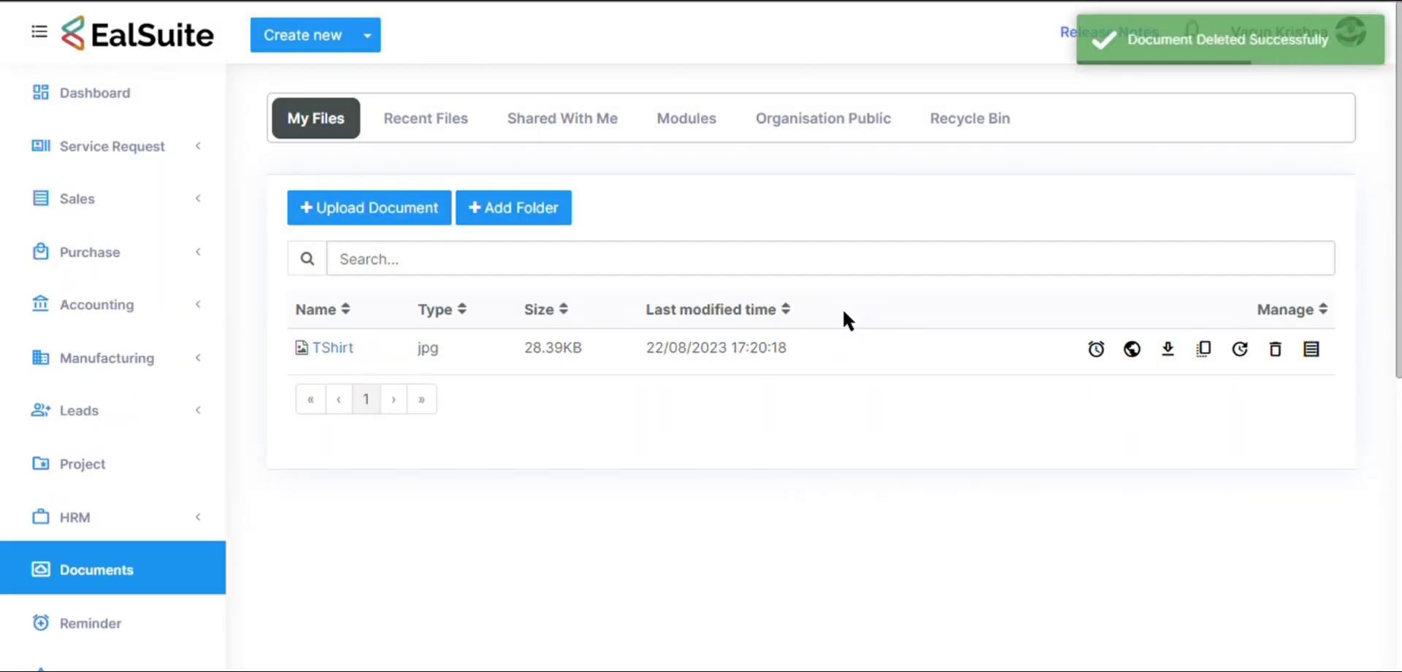
{"action": "left_click", "coordinate": [965, 129]}
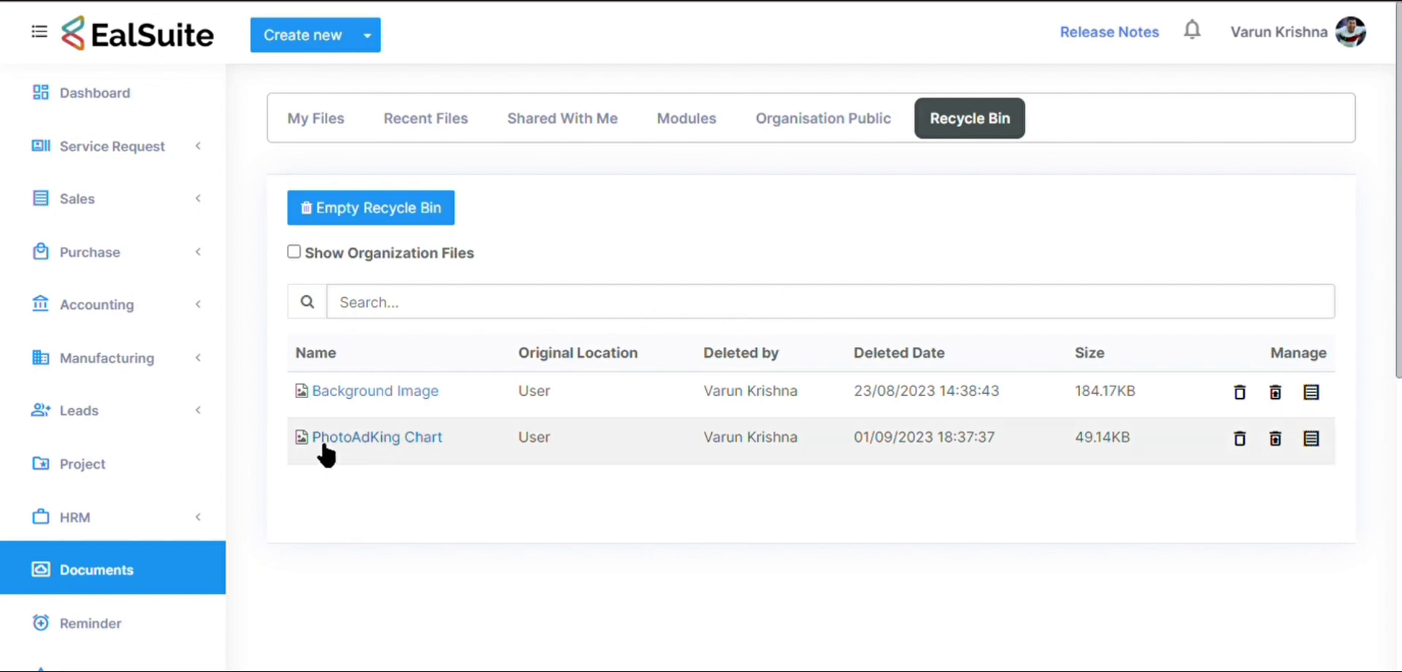
{"action": "left_click", "coordinate": [1312, 439]}
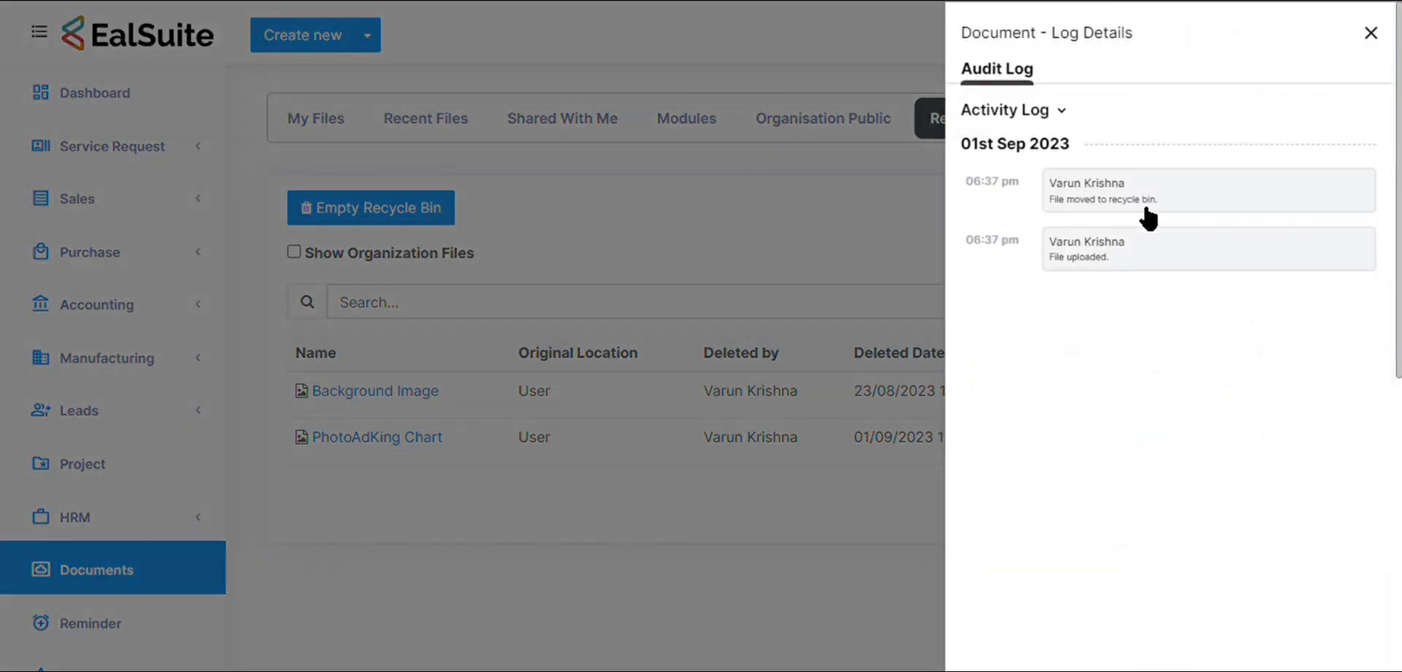
{"action": "left_click", "coordinate": [1373, 34]}
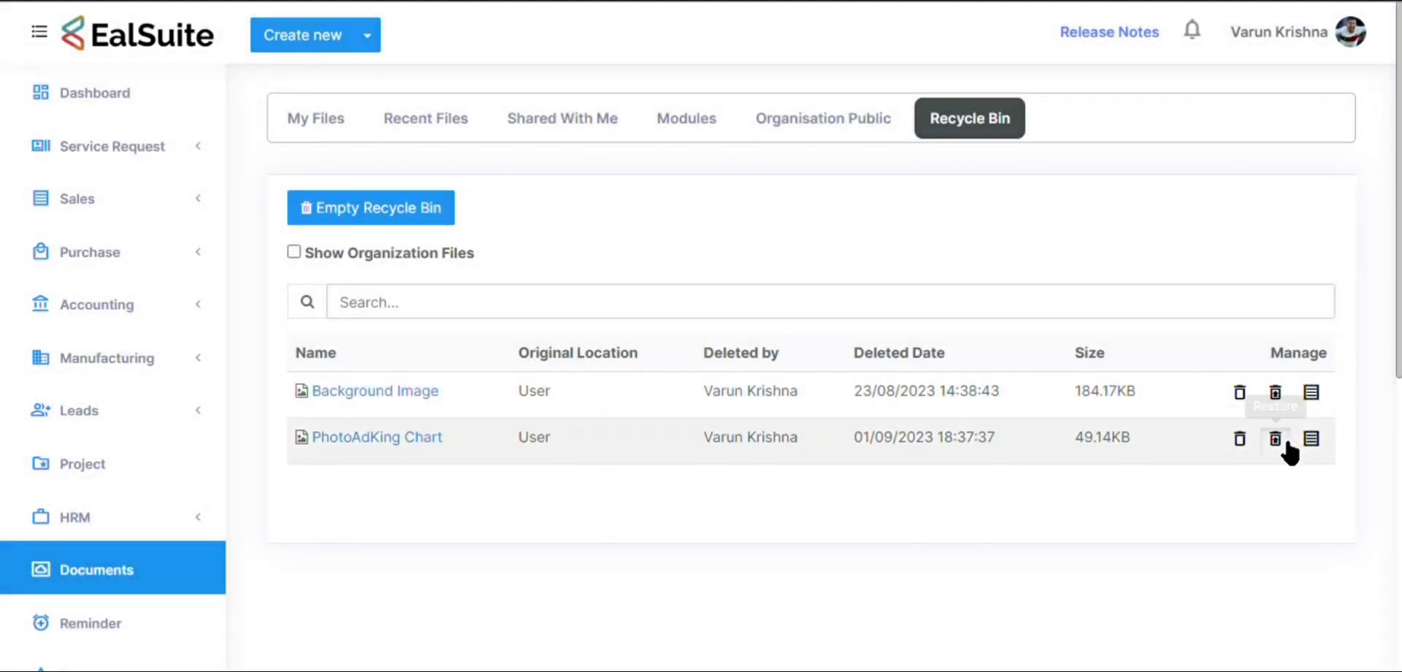
- Restore the PhotoAdKing Chart file from the Recycle Bin, and view and close its audit log in My Files
{"action": "left_click", "coordinate": [1285, 441]}
{"action": "left_click", "coordinate": [967, 138]}
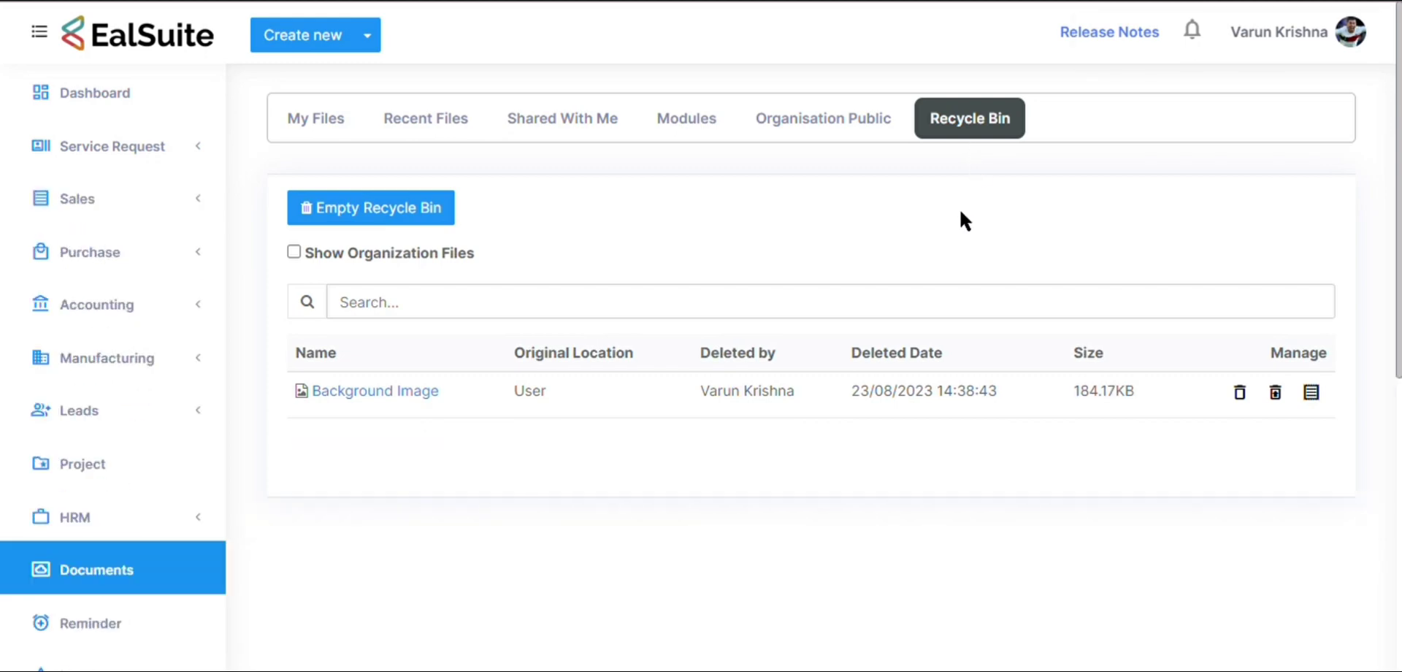
{"action": "left_click", "coordinate": [328, 121]}
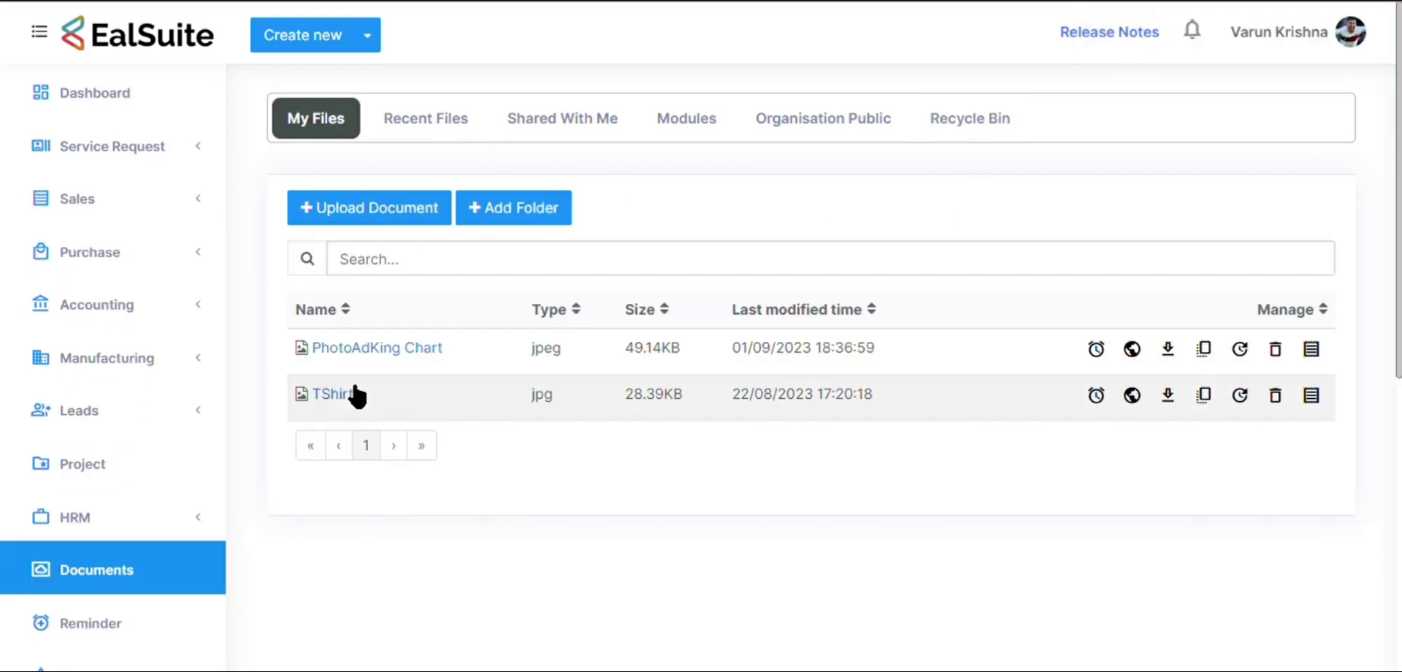
{"action": "left_click", "coordinate": [1311, 349]}
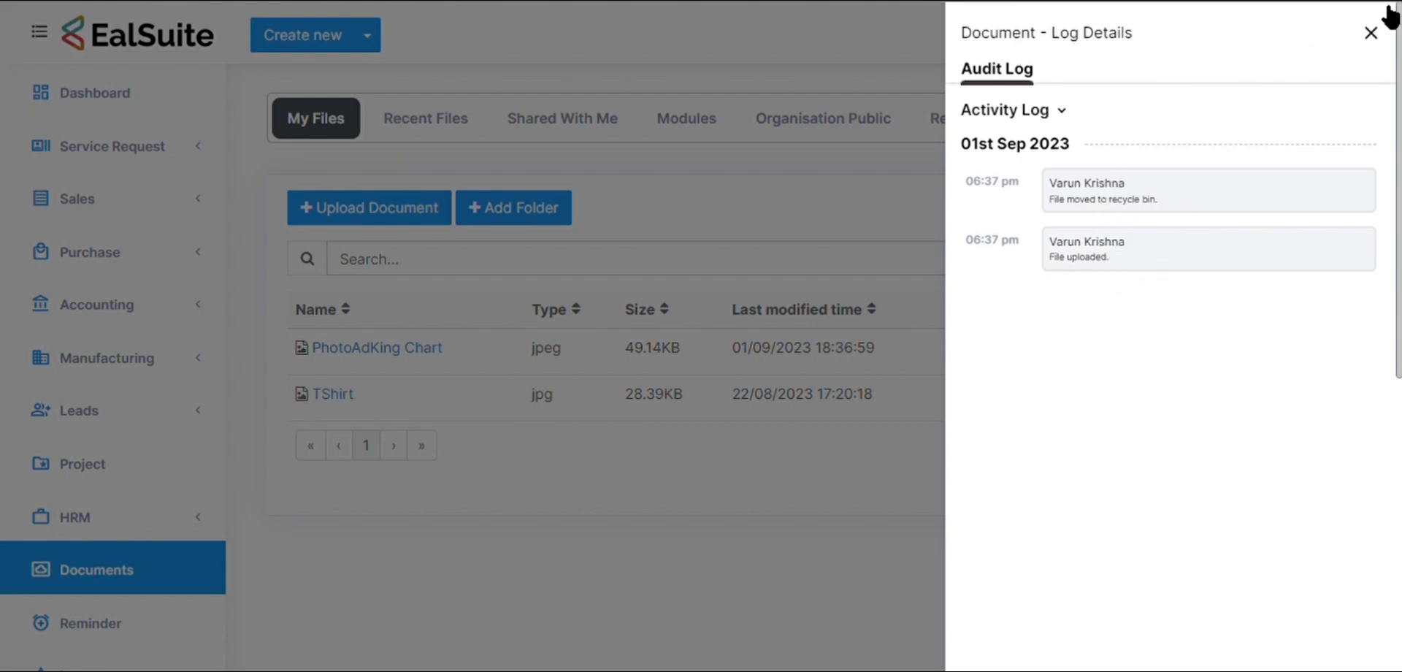
{"action": "left_click", "coordinate": [1370, 33]}
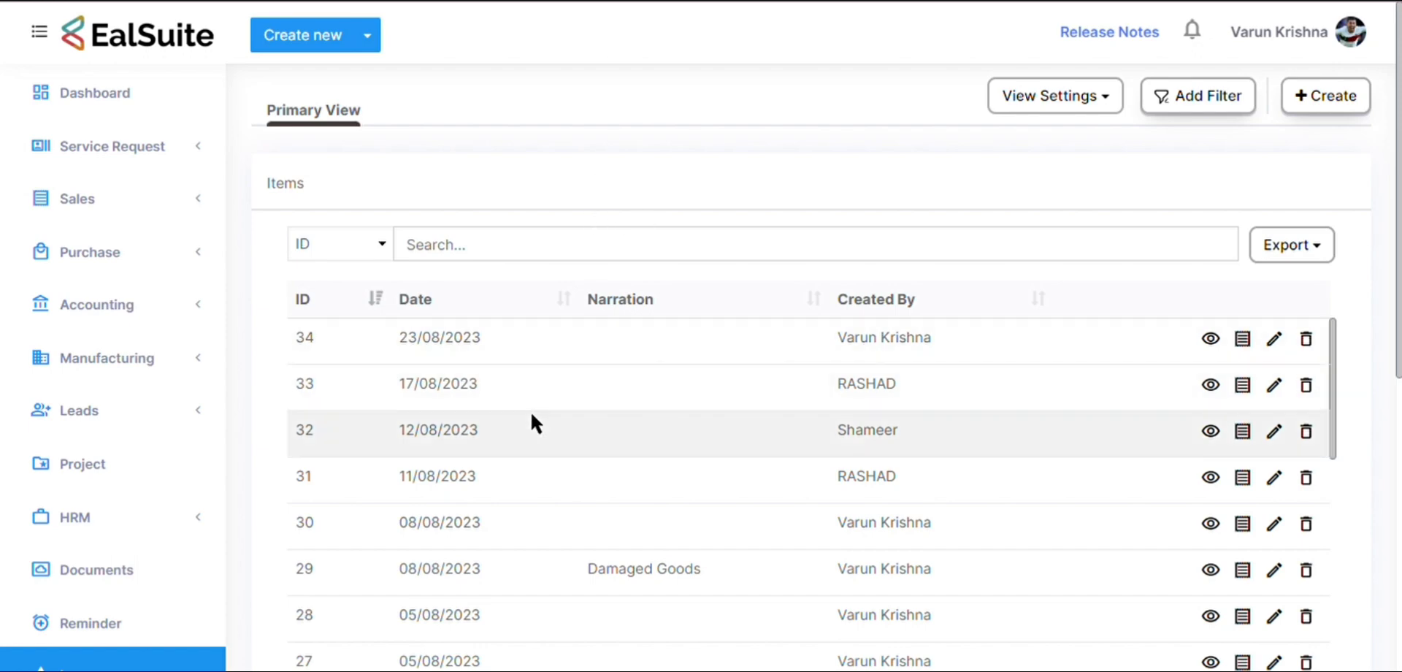
- View the audit logs of inventory adjustments with ID 17 and ID 21, closing each log
{"action": "scroll", "coordinate": [550, 441], "scroll_direction": "down", "scroll_amount": 10}
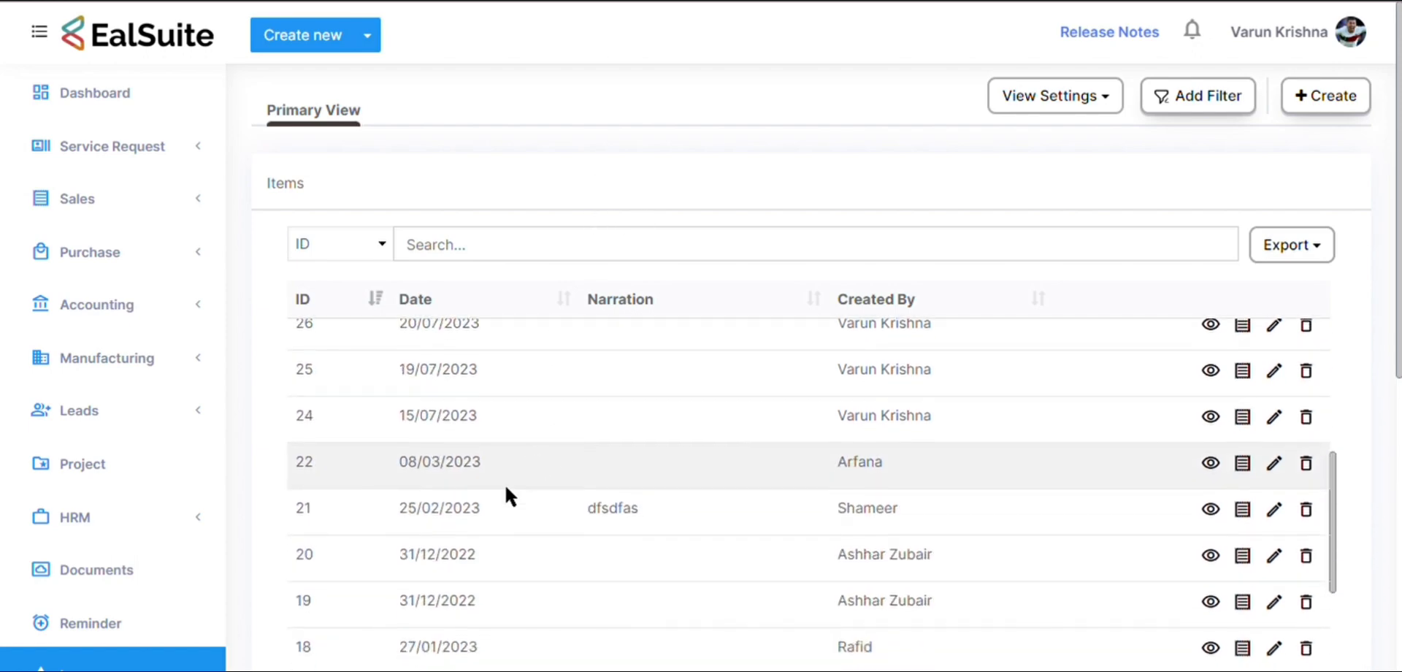
{"action": "scroll", "coordinate": [489, 511], "scroll_direction": "down", "scroll_amount": 1}
{"action": "scroll", "coordinate": [467, 500], "scroll_direction": "up", "scroll_amount": 1}
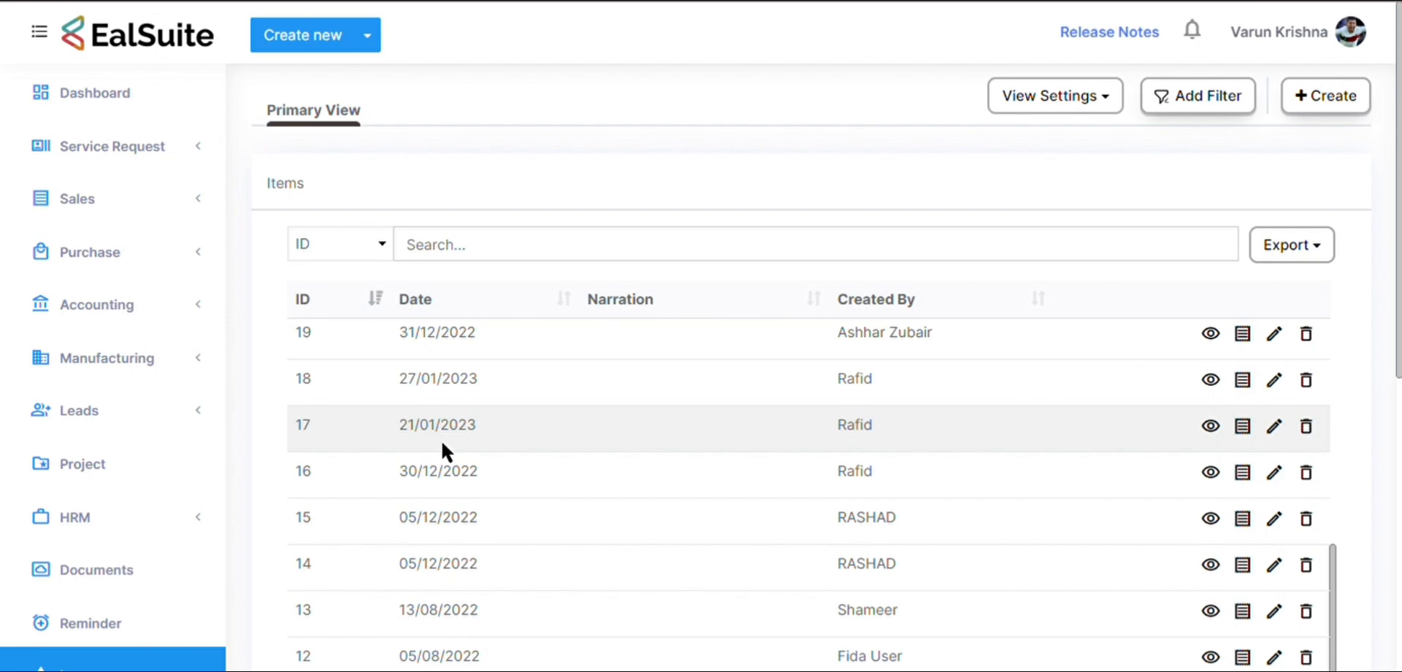
{"action": "left_click", "coordinate": [1243, 432]}
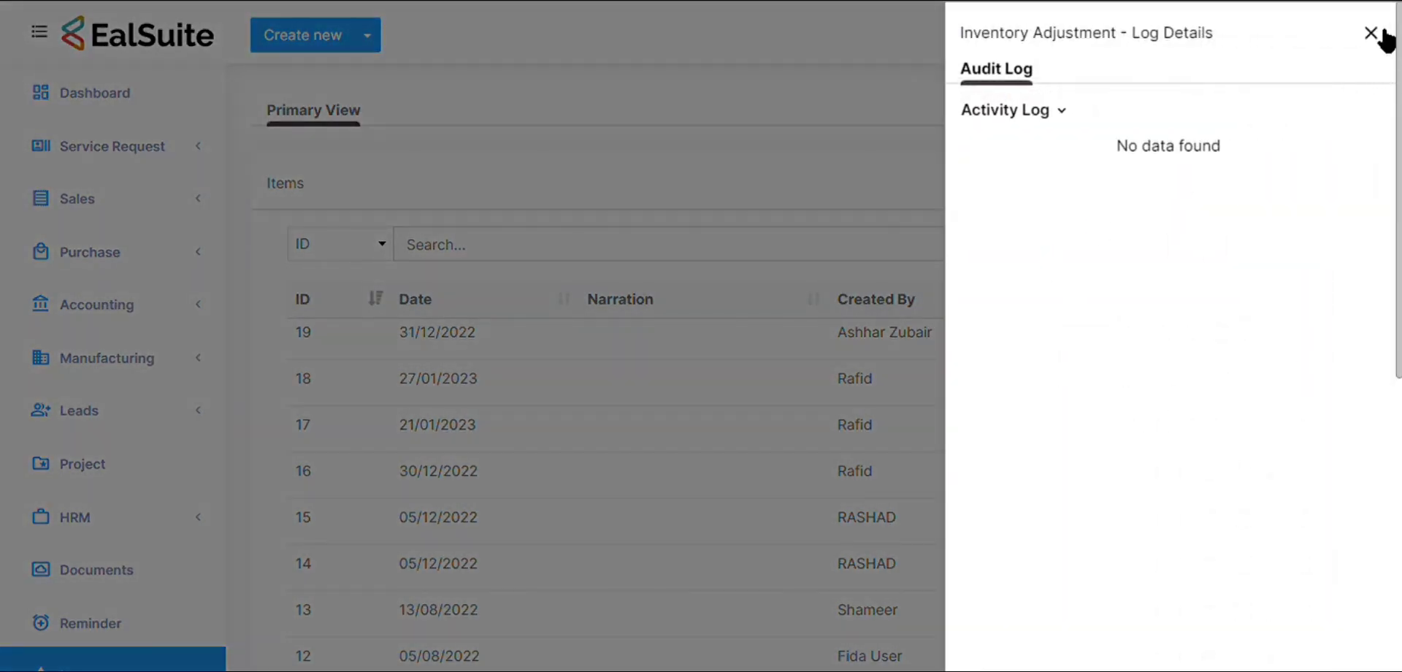
{"action": "left_click", "coordinate": [1373, 34]}
{"action": "scroll", "coordinate": [913, 493], "scroll_direction": "up", "scroll_amount": 3}
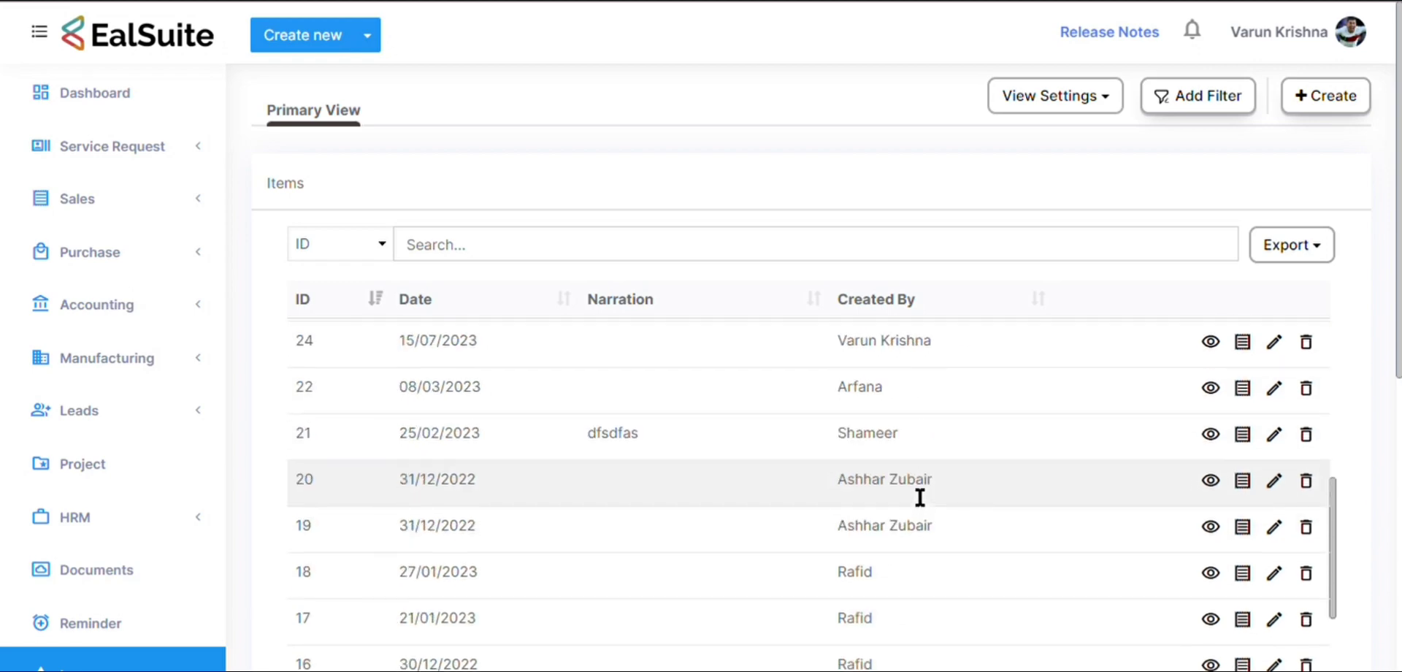
{"action": "left_click", "coordinate": [1245, 436]}
{"action": "left_click", "coordinate": [1371, 34]}
- View the audit log of the inventory adjustment with ID 34 and close the log
{"action": "scroll", "coordinate": [803, 476], "scroll_direction": "up", "scroll_amount": 6}
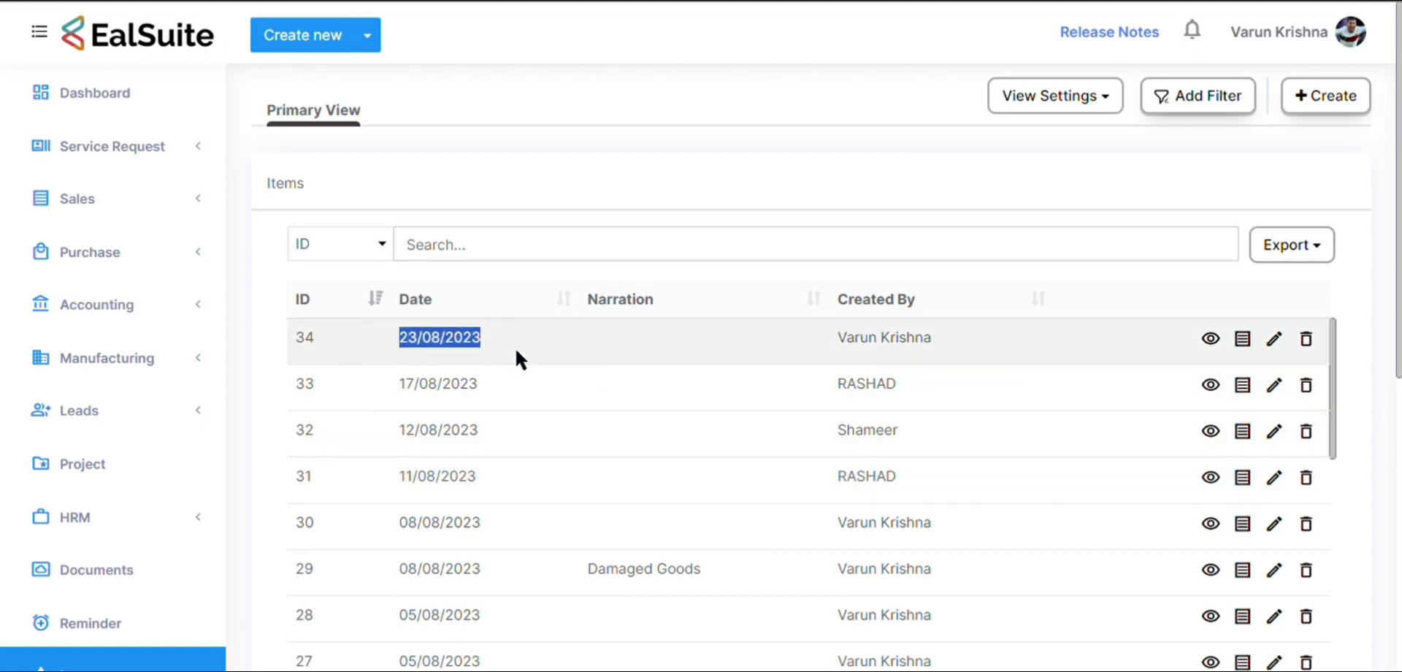
{"action": "left_click", "coordinate": [1243, 339]}
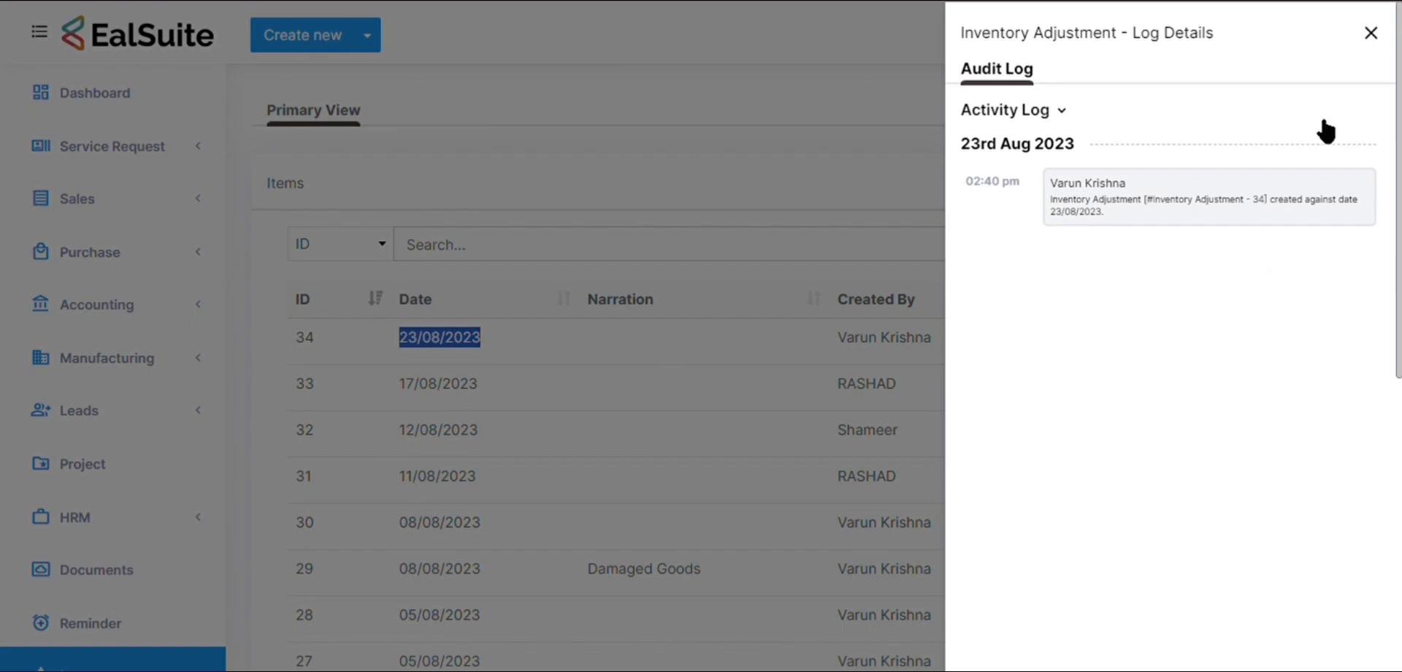
{"action": "left_click", "coordinate": [1371, 33]}
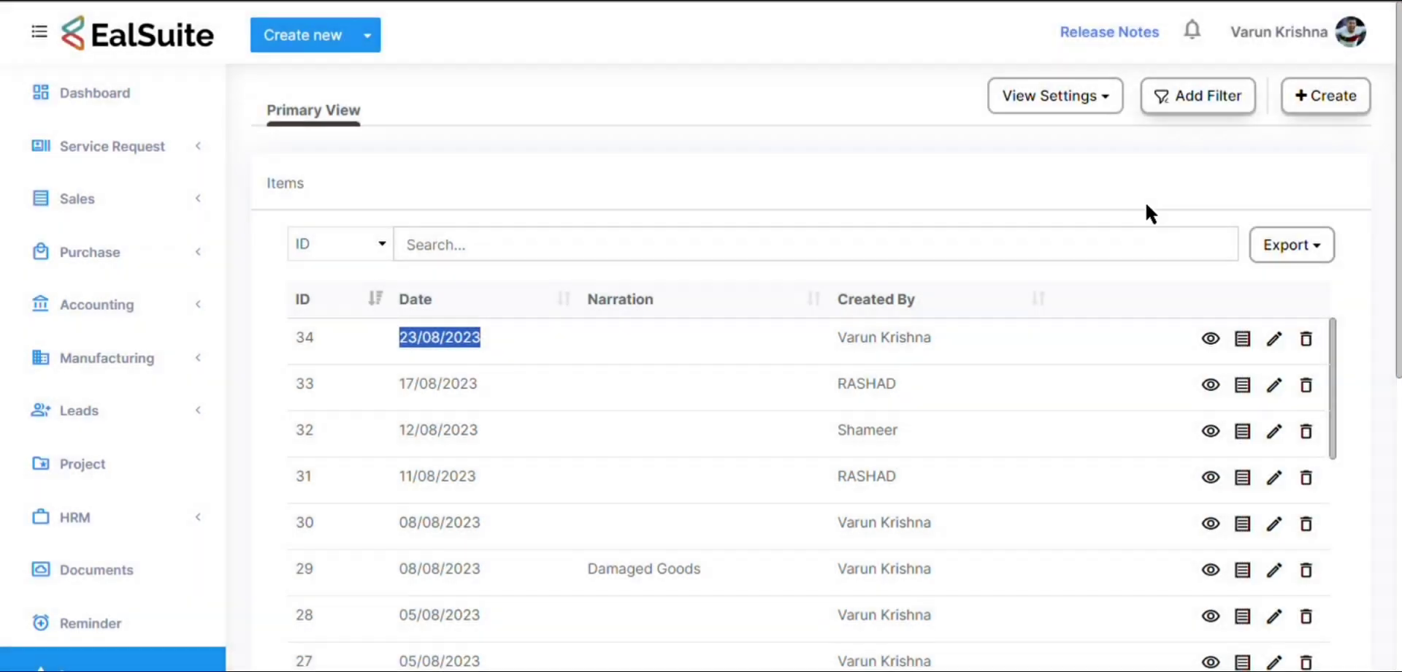
- Start a new inventory adjustment with category Wages, narration Wages and cost center Hamriya, and add one empty item line
{"action": "left_click", "coordinate": [1332, 108]}
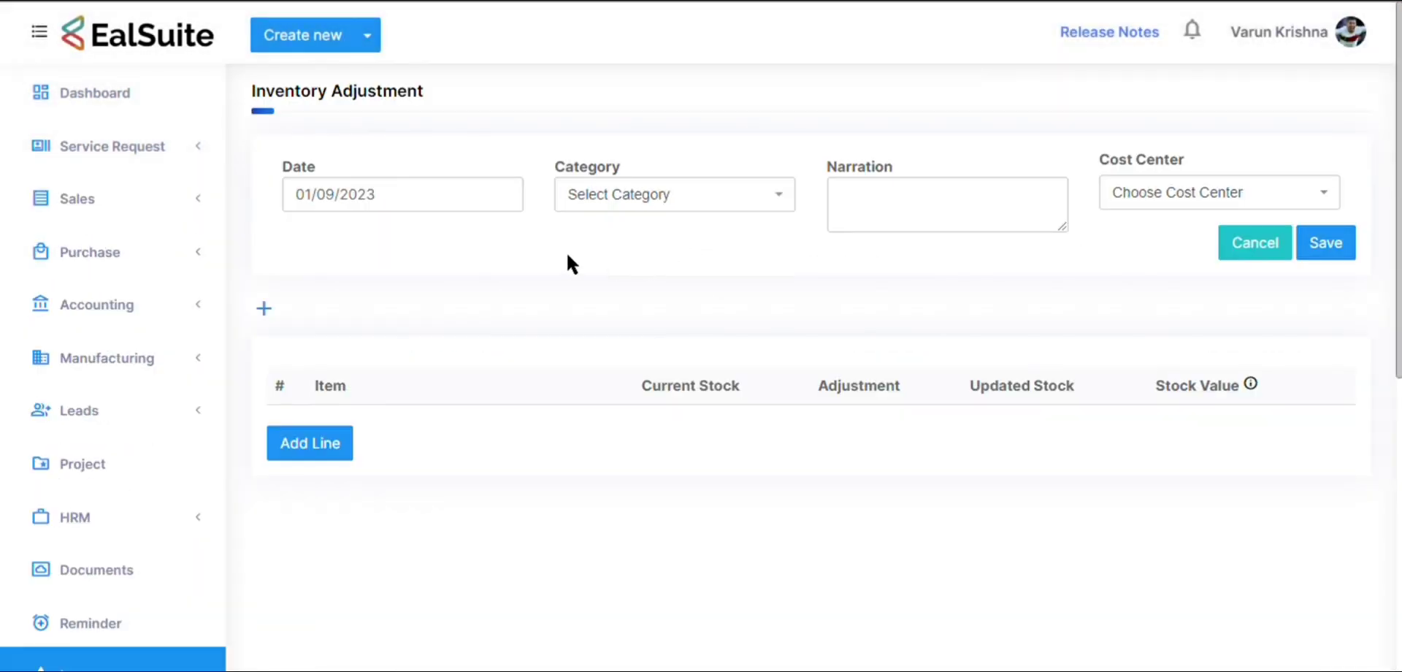
{"action": "left_click", "coordinate": [644, 206]}
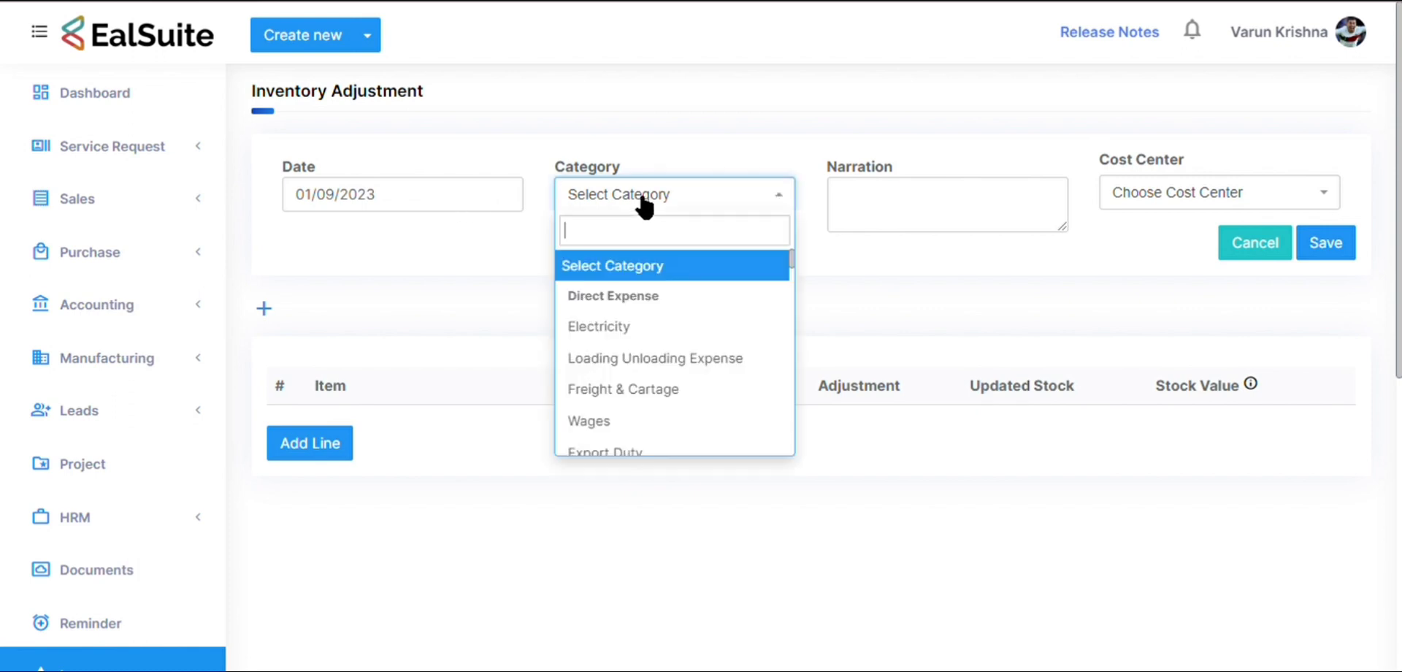
{"action": "left_click", "coordinate": [666, 422]}
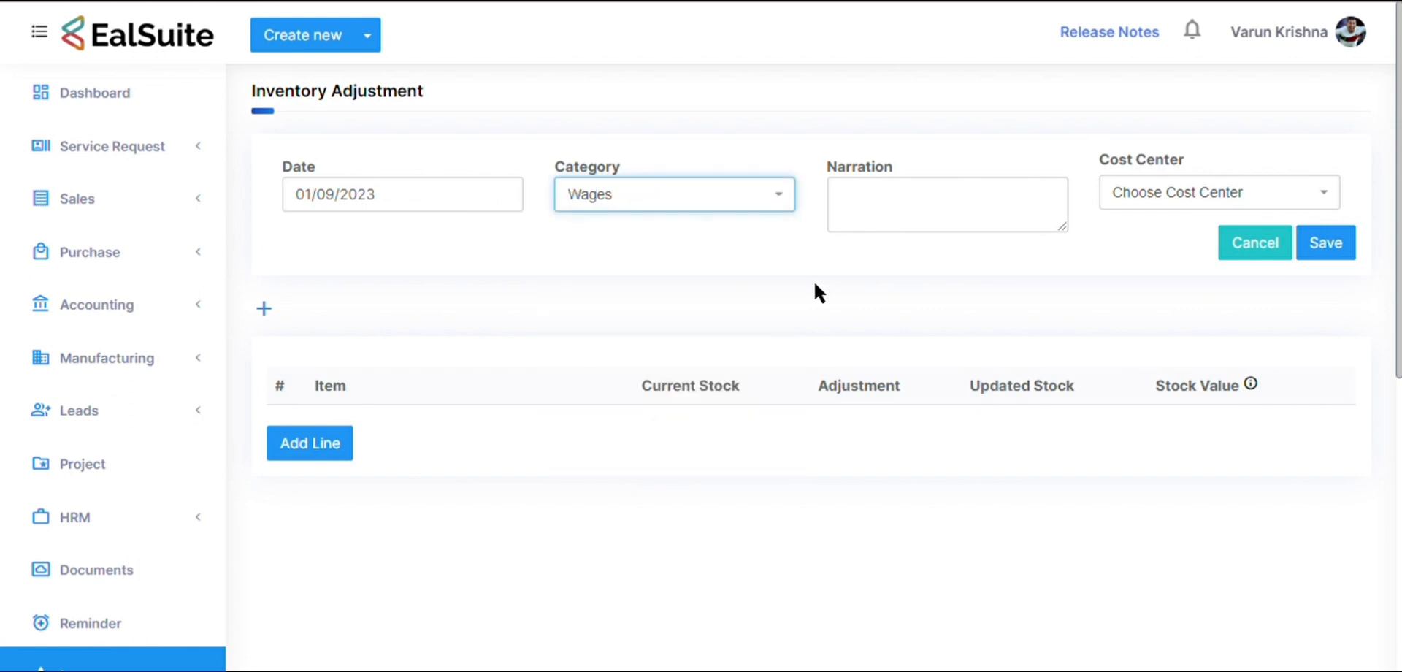
{"action": "left_click", "coordinate": [913, 225]}
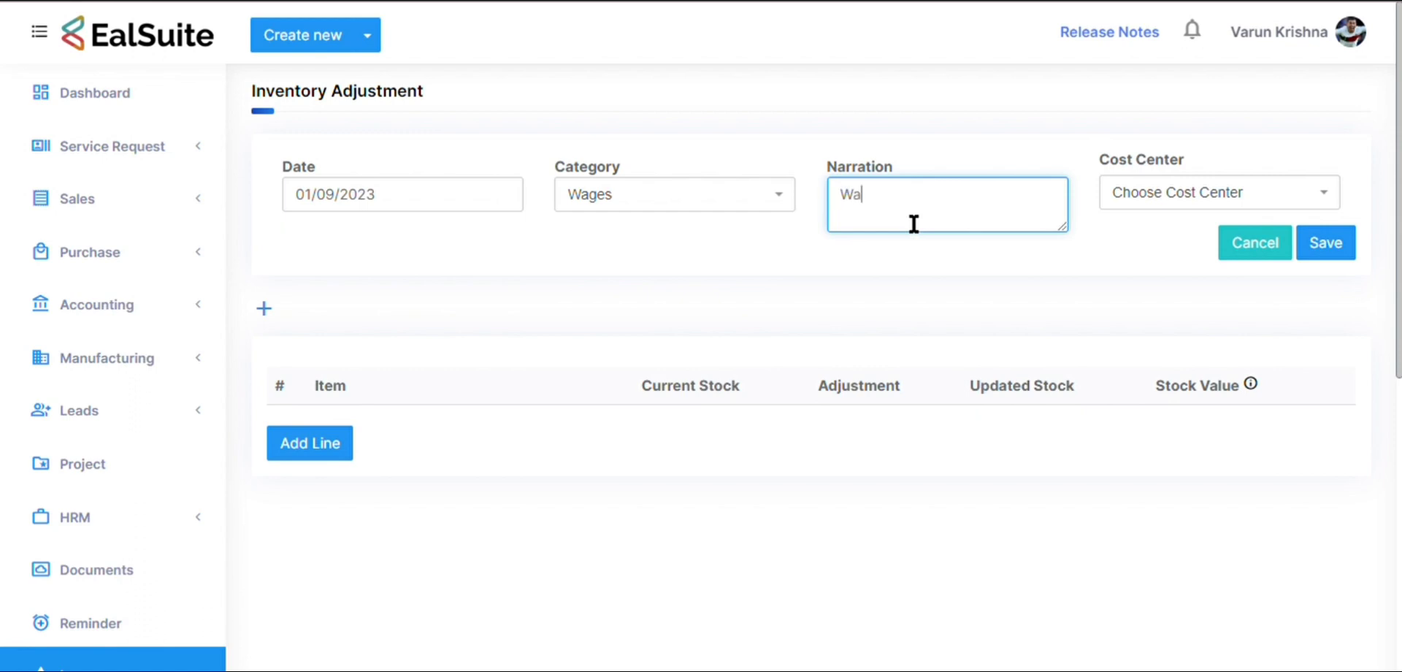
{"action": "left_click", "coordinate": [1078, 265]}
{"action": "left_click", "coordinate": [1140, 206]}
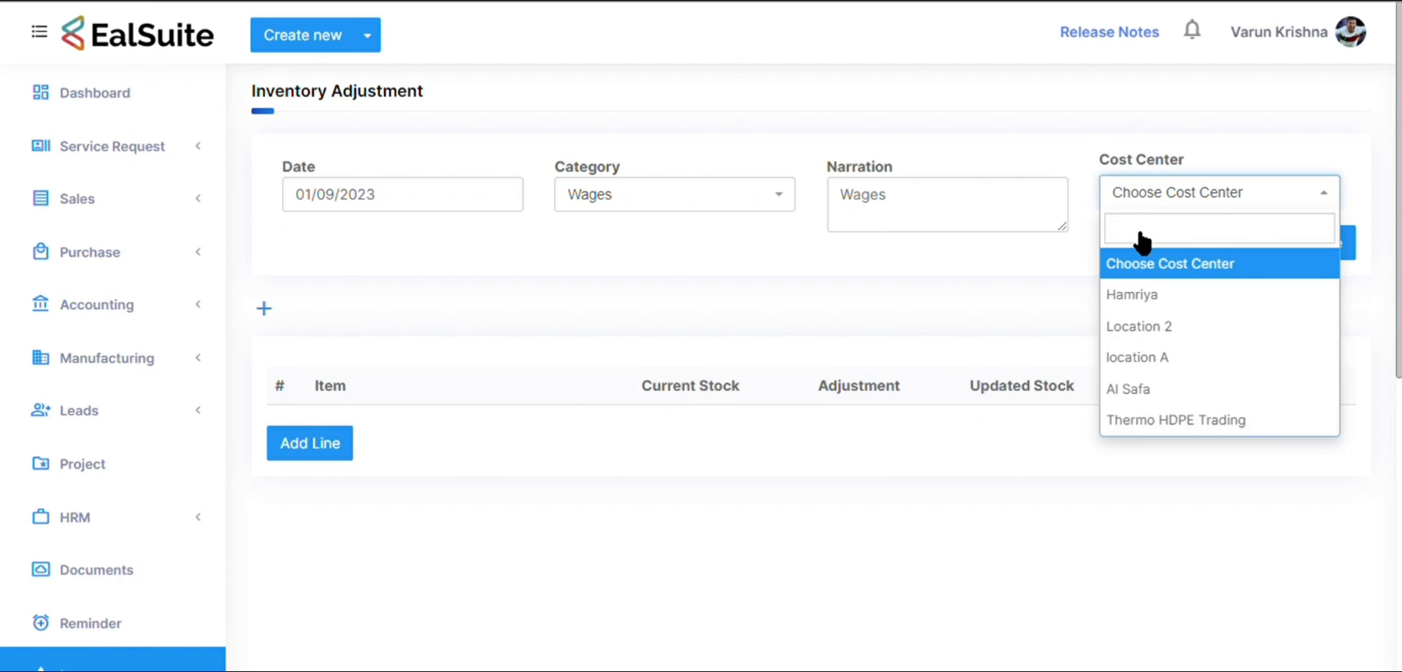
{"action": "left_click", "coordinate": [1155, 296]}
{"action": "left_click", "coordinate": [310, 442]}
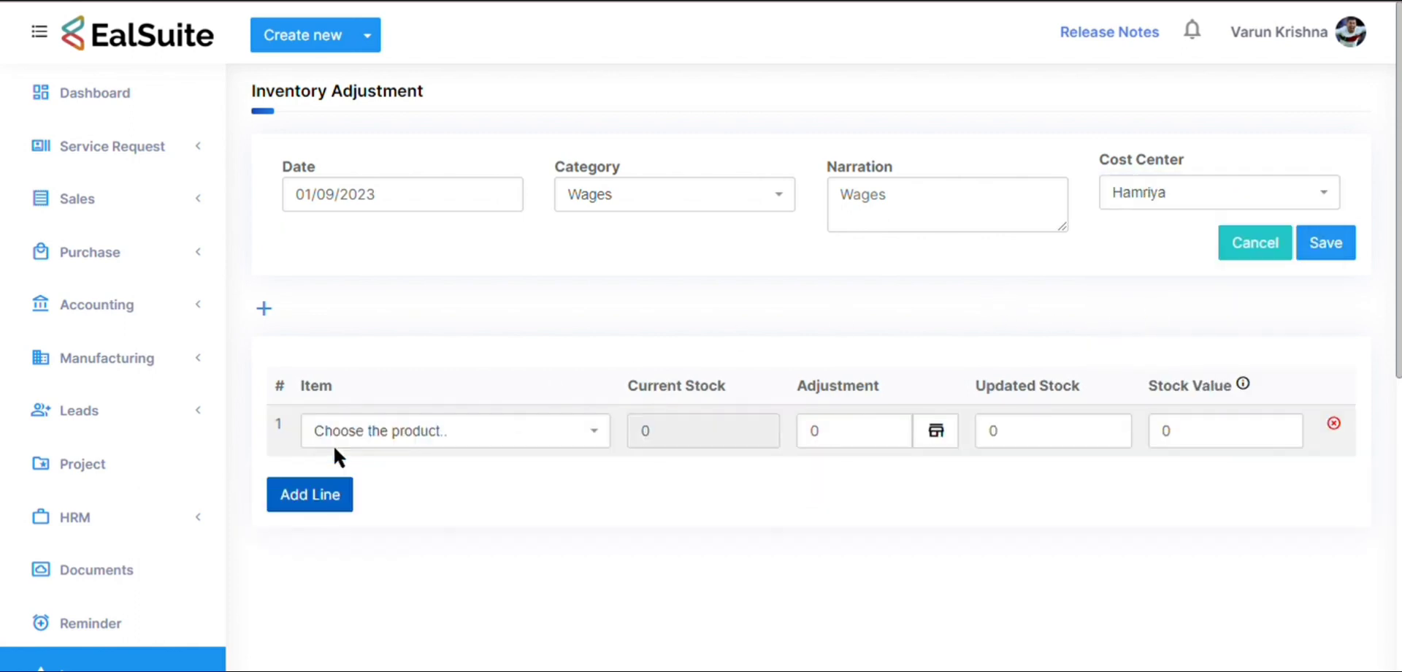
- Fill the item line with Cable Assembly LMR-400 NM-NM and an adjustment of 10 in the Al Safa warehouse, and save the inventory adjustment
{"action": "left_click", "coordinate": [383, 433]}
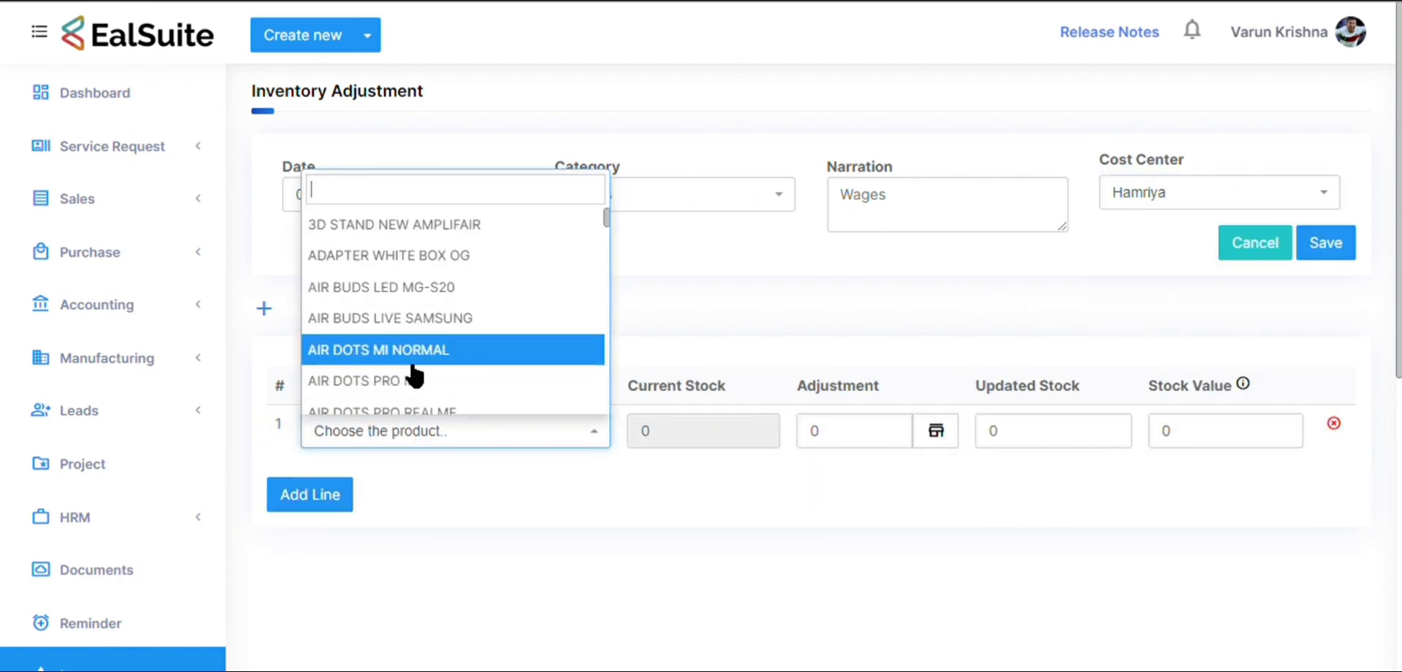
{"action": "scroll", "coordinate": [413, 373], "scroll_direction": "down", "scroll_amount": 10}
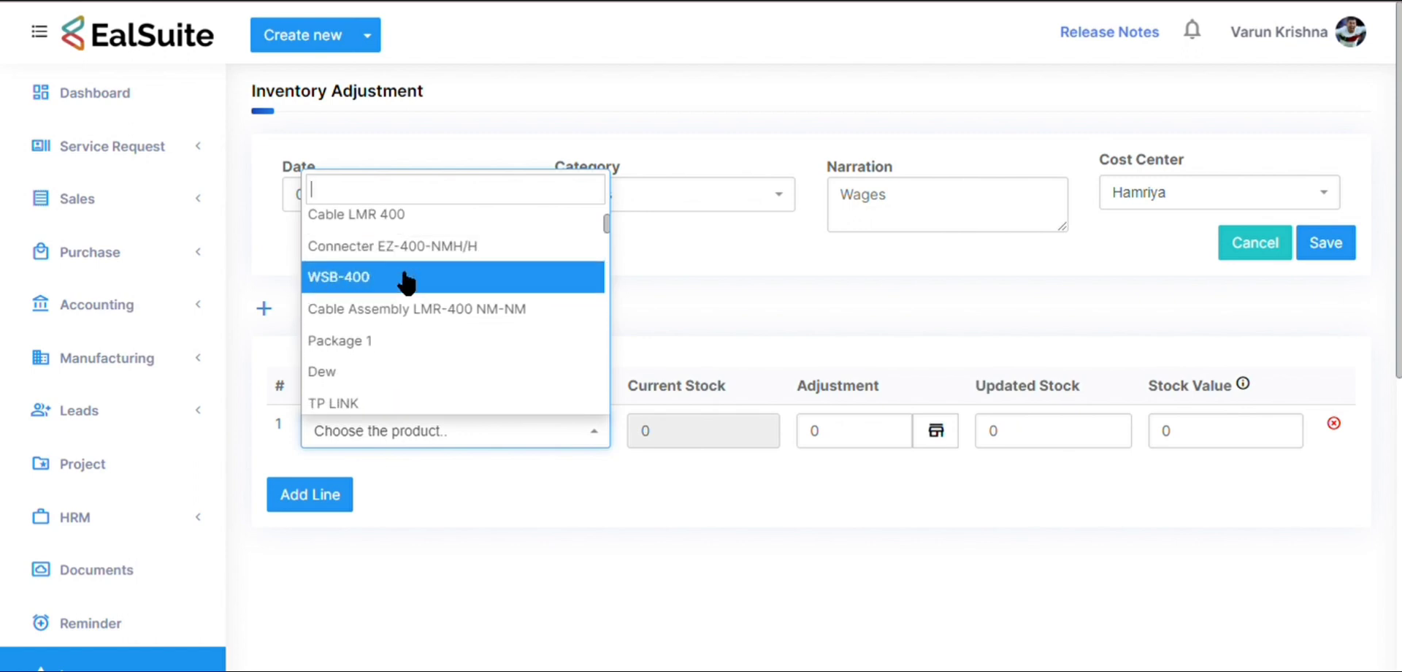
{"action": "left_click", "coordinate": [399, 314]}
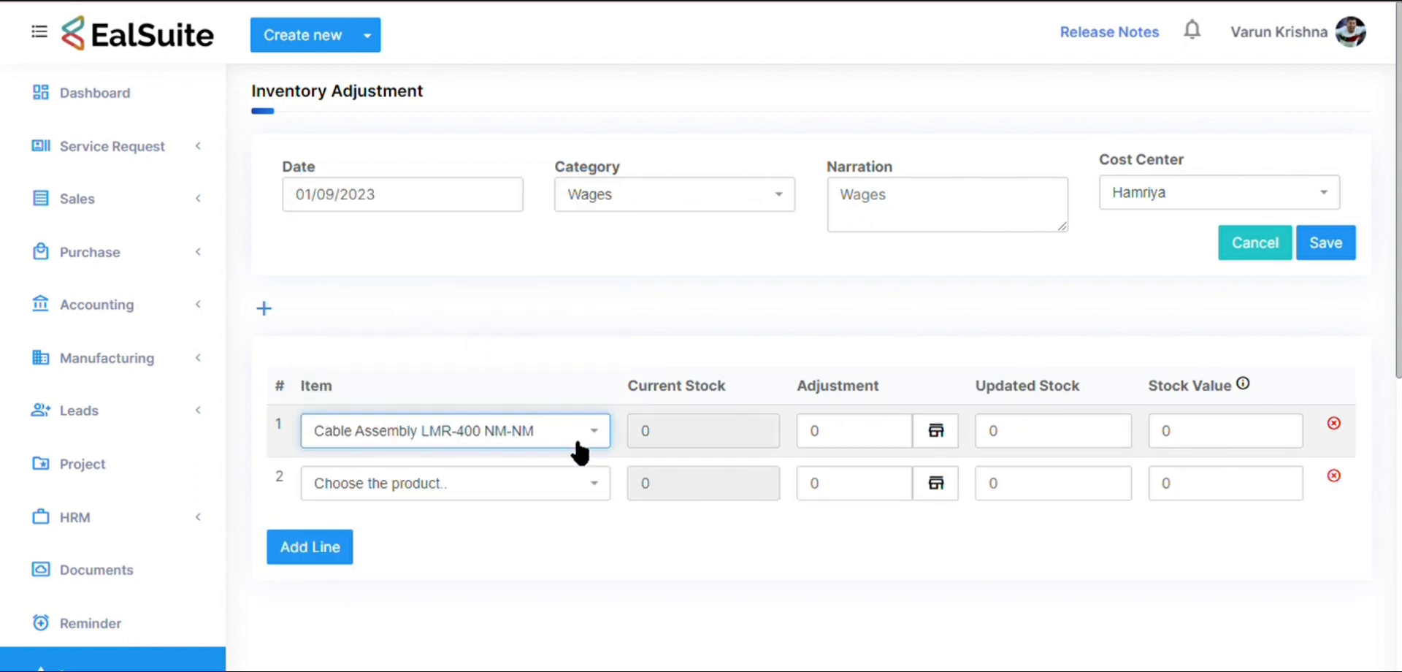
{"action": "left_click", "coordinate": [868, 443]}
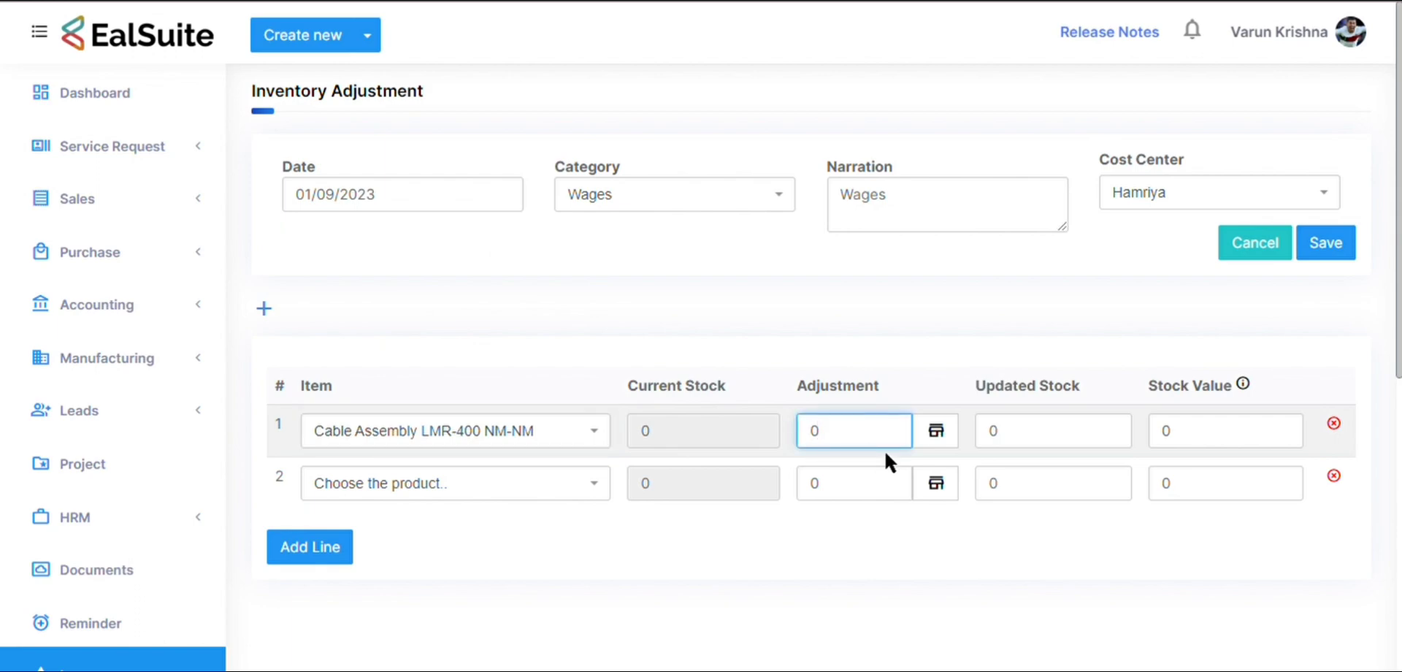
{"action": "type", "text": "10"}
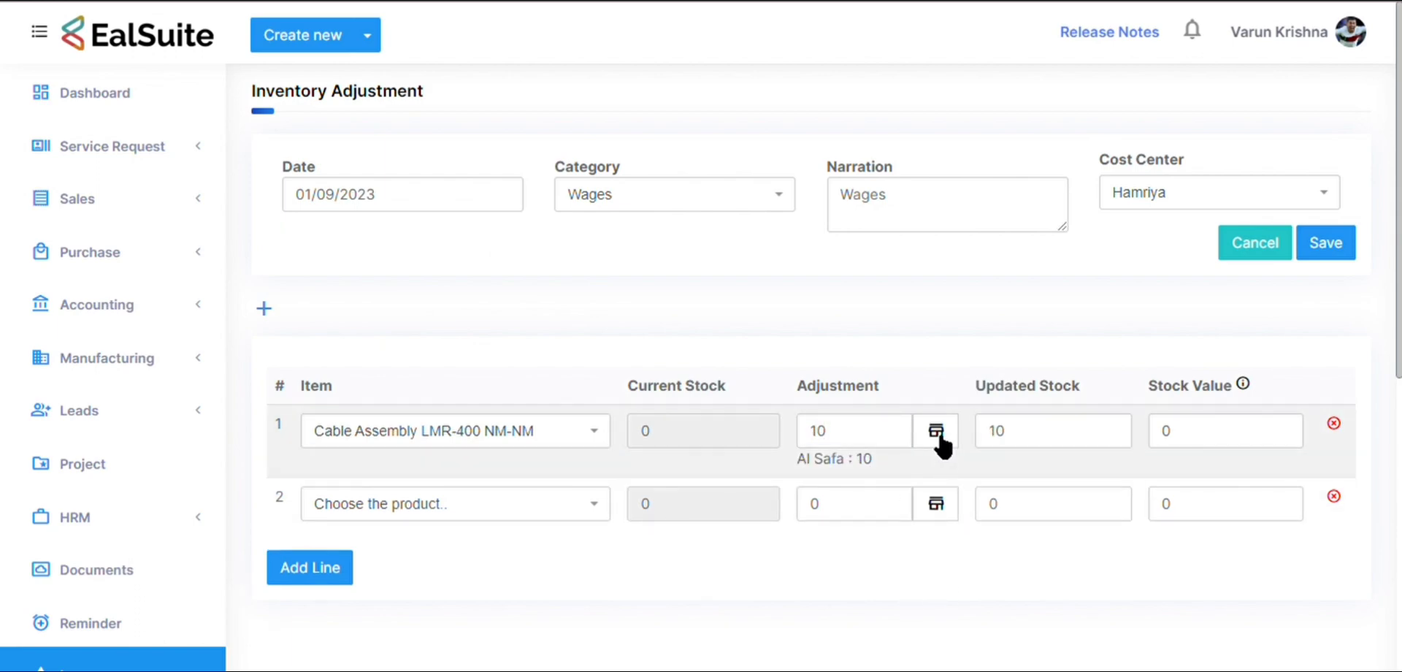
{"action": "left_click", "coordinate": [939, 436]}
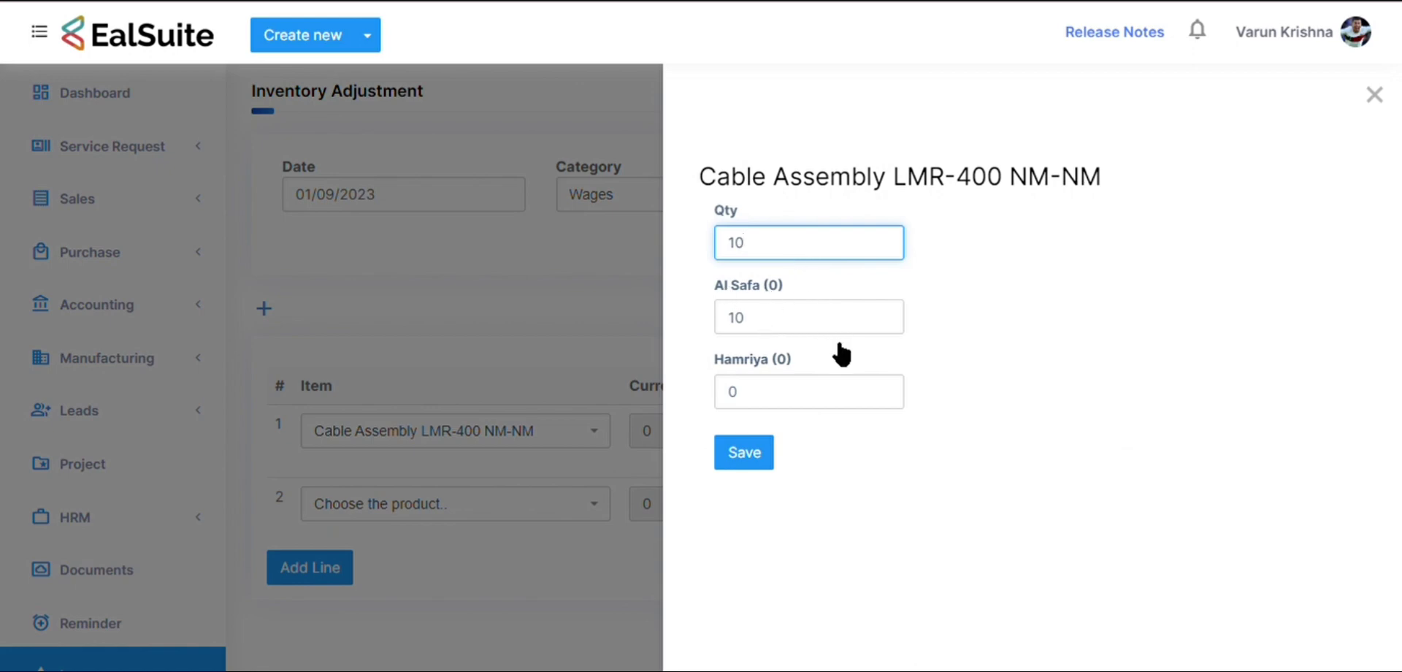
{"action": "left_click", "coordinate": [744, 453]}
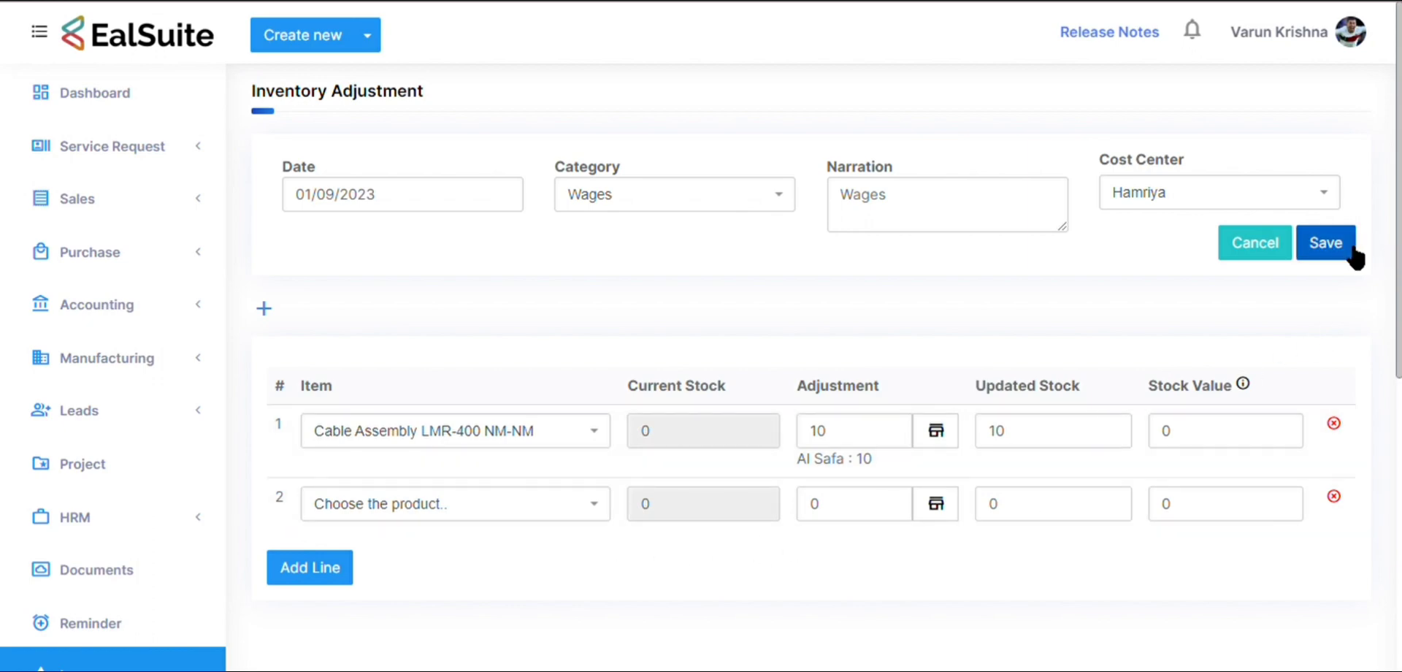
{"action": "left_click", "coordinate": [1325, 243]}
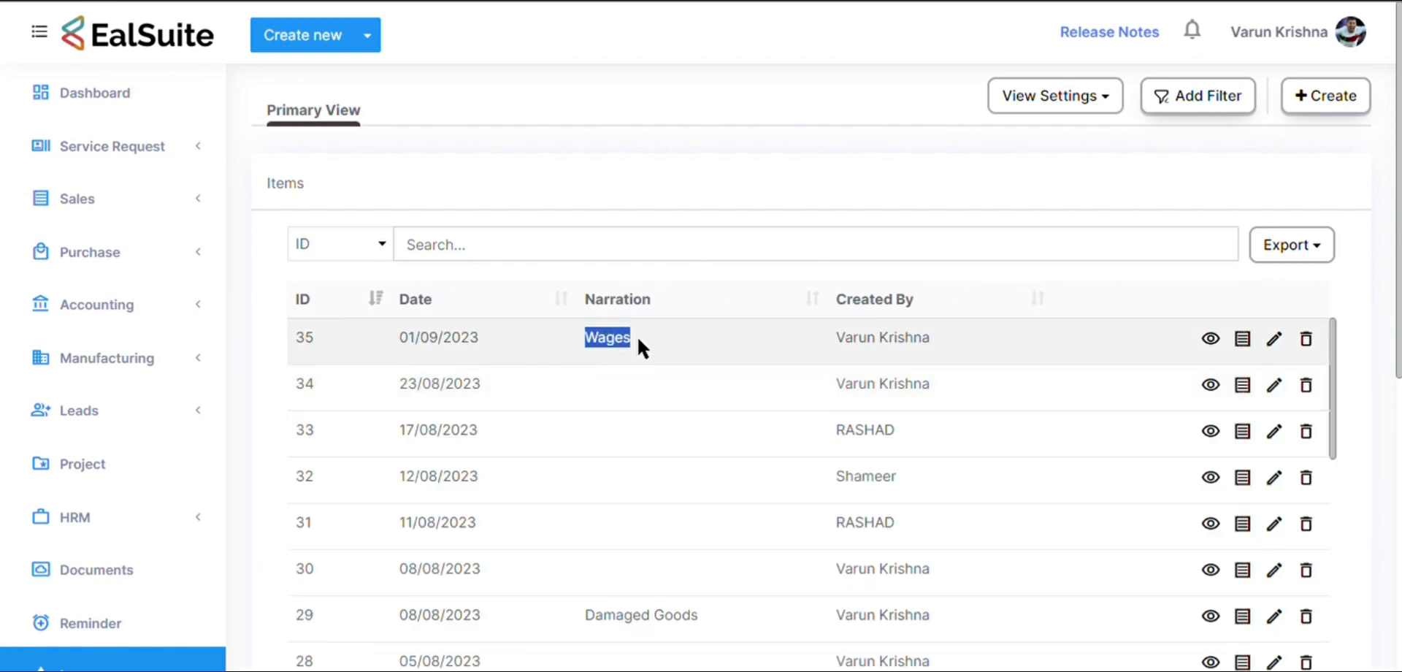
- View the audit log of the newly created inventory adjustment with ID 35 and close the log
{"action": "left_click", "coordinate": [435, 354]}
{"action": "left_click", "coordinate": [1243, 341]}
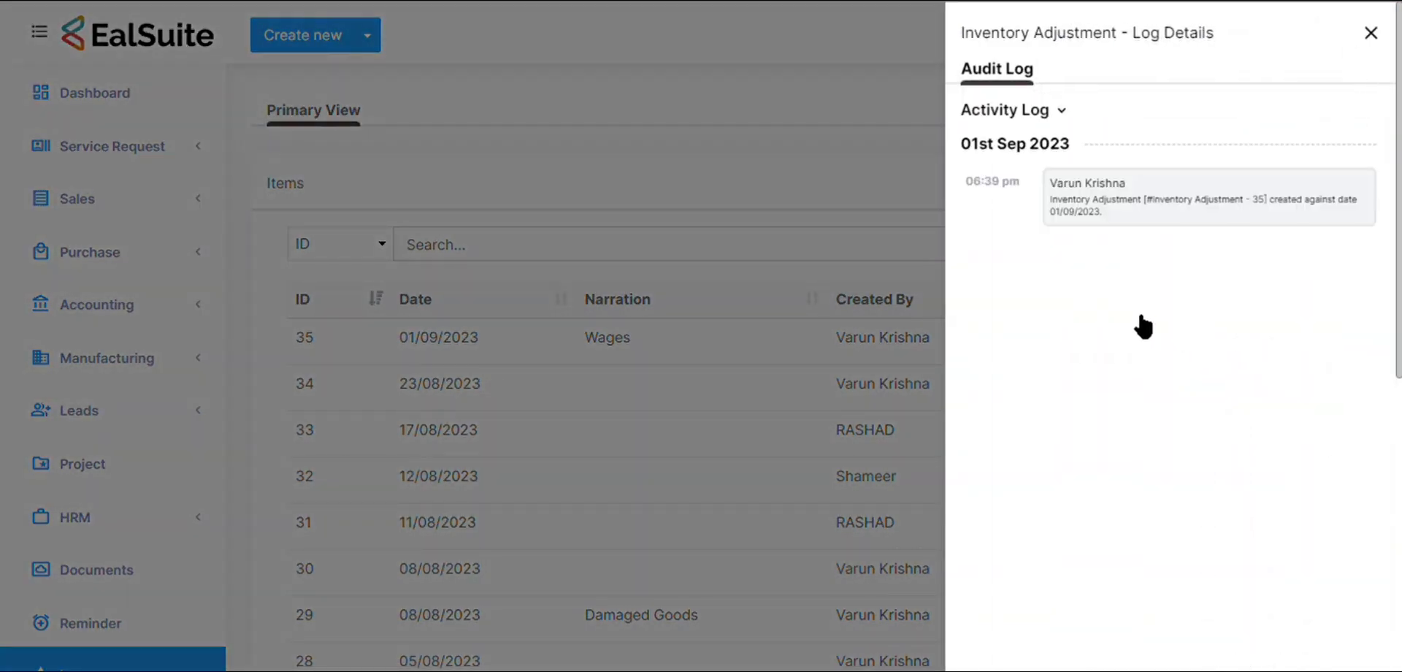
{"action": "left_click", "coordinate": [1371, 32]}
- Edit inventory adjustment 35 by adding GYM Product on the second line with an adjustment of 10, and save it
{"action": "left_click", "coordinate": [1274, 340]}
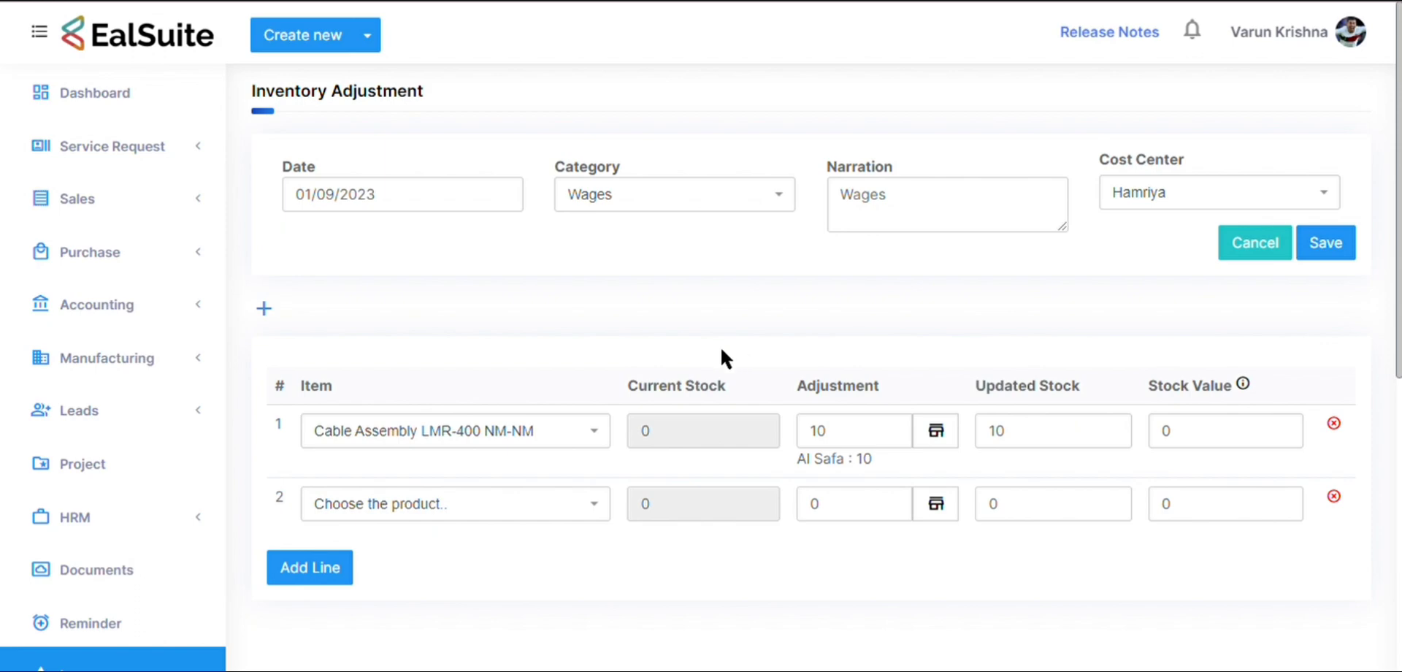
{"action": "left_click", "coordinate": [597, 513]}
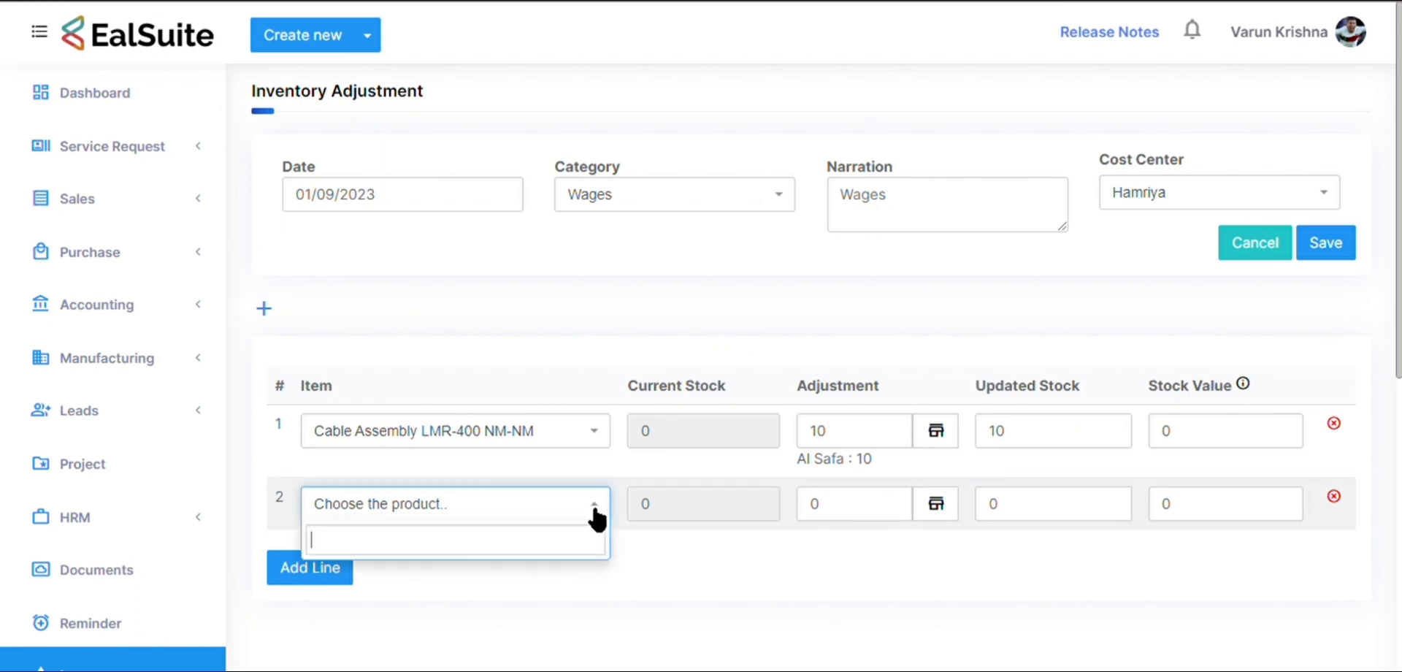
{"action": "left_click_drag", "start_coordinate": [606, 286], "coordinate": [566, 375]}
{"action": "left_click", "coordinate": [438, 365]}
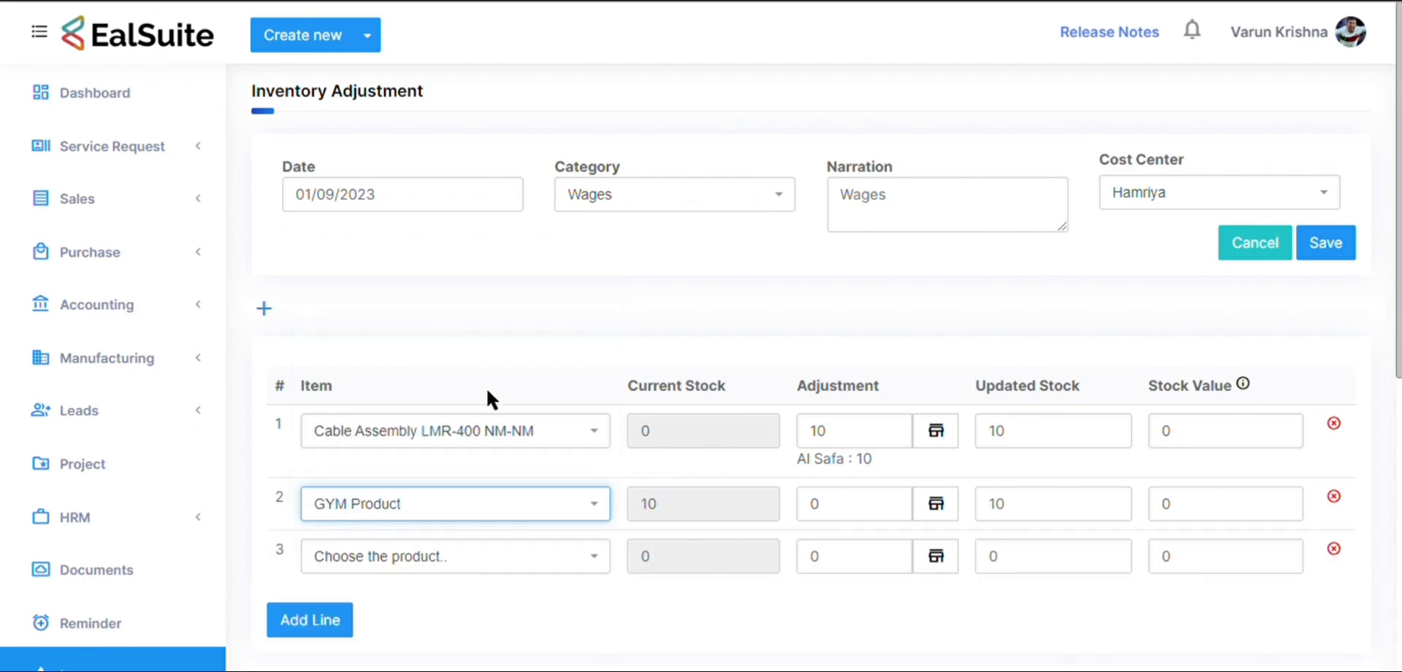
{"action": "left_click", "coordinate": [816, 511]}
{"action": "type", "text": "1"}
{"action": "left_click", "coordinate": [896, 278]}
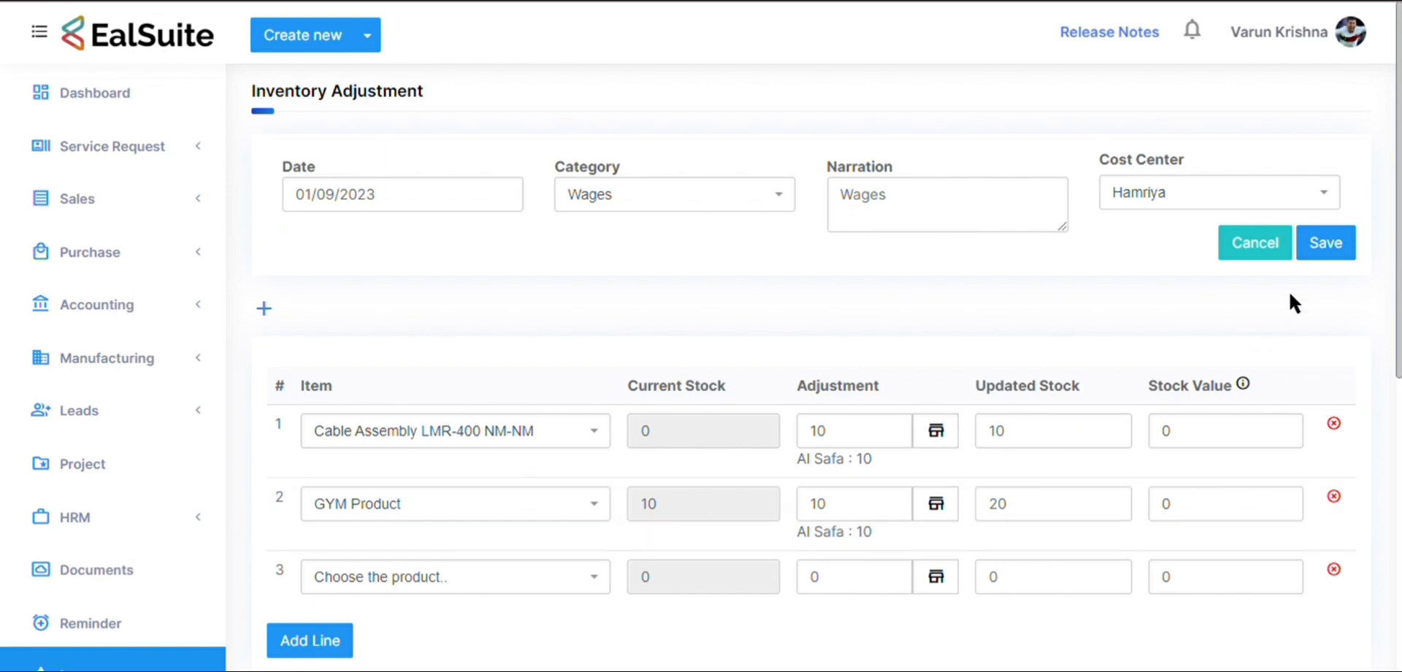
{"action": "left_click", "coordinate": [1326, 245]}
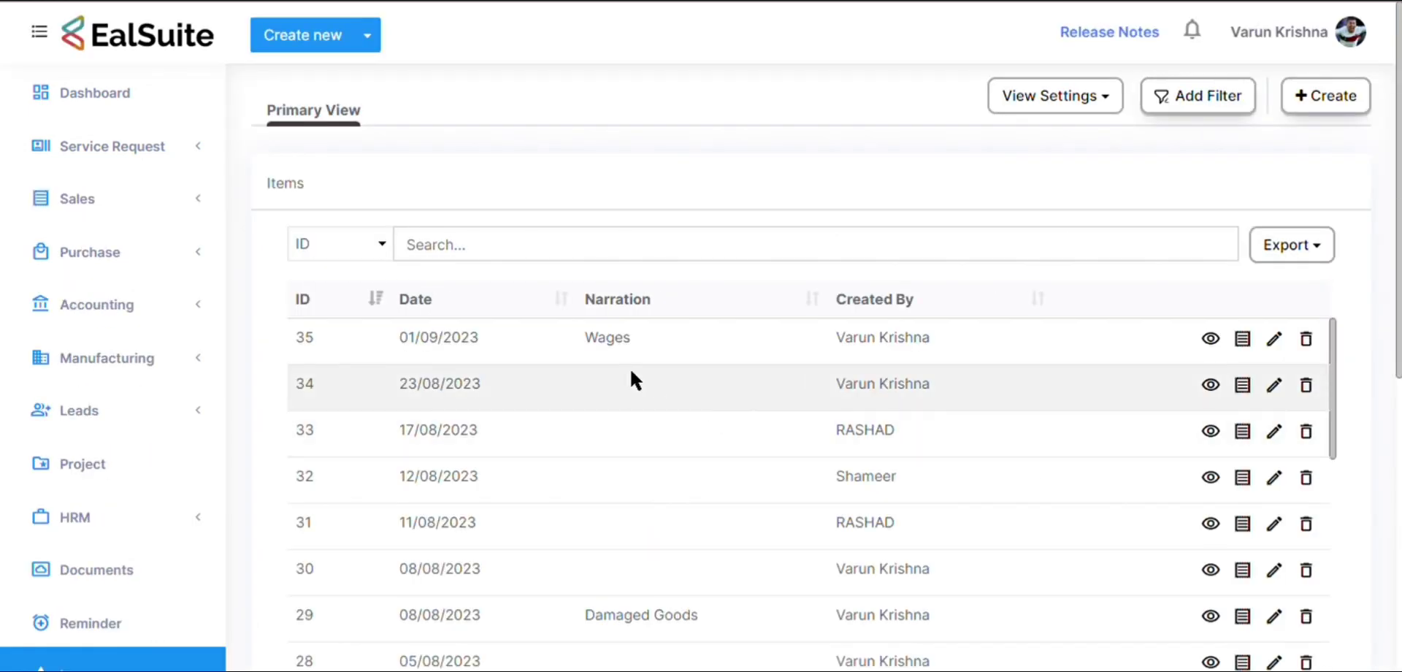
- Check the audit log of inventory adjustment 35 for the edit entry and close the log
{"action": "left_click", "coordinate": [1254, 340]}
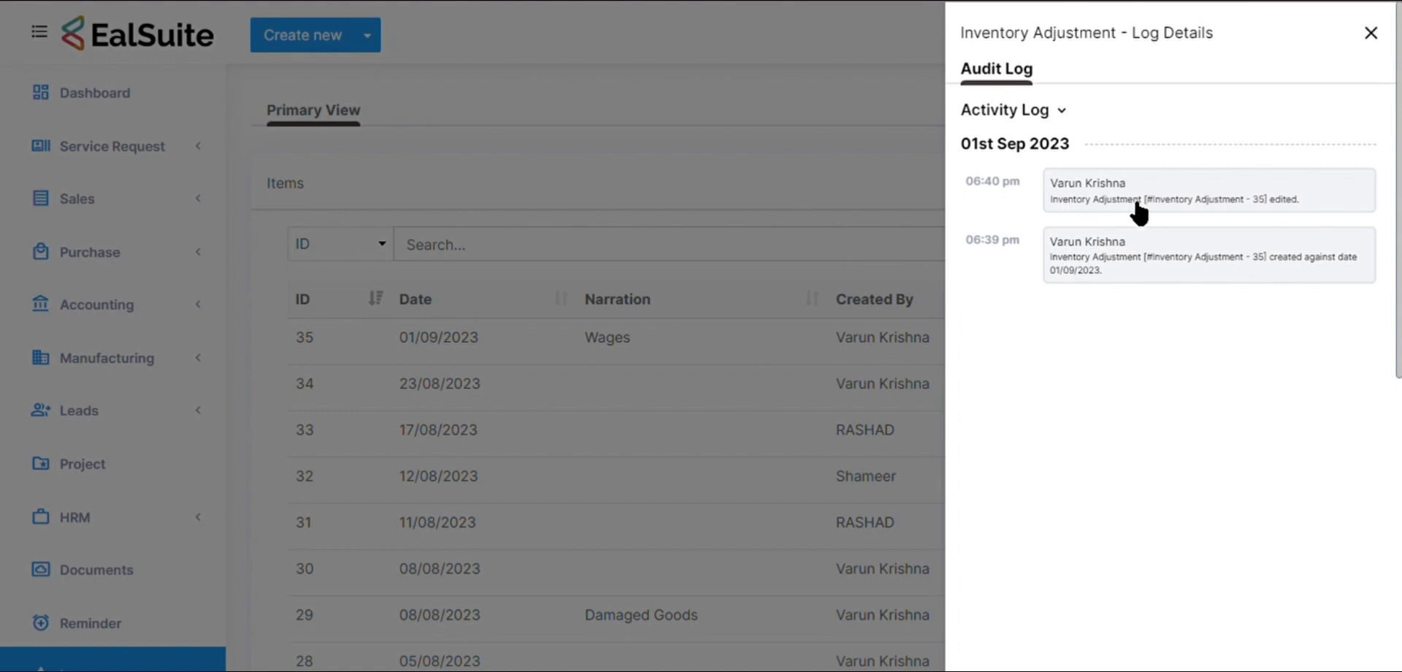
{"action": "left_click_drag", "start_coordinate": [1314, 209], "coordinate": [1052, 213]}
{"action": "left_click", "coordinate": [1092, 394]}
{"action": "left_click", "coordinate": [1373, 33]}
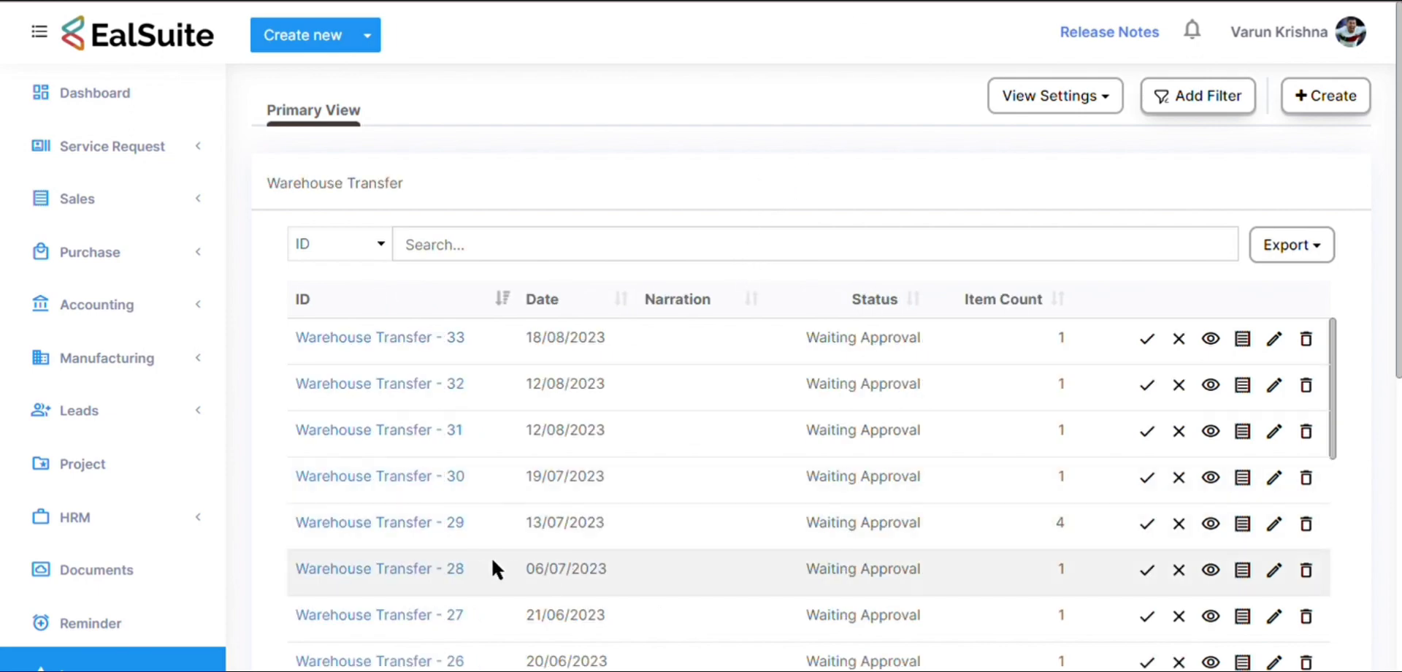
- View the audit logs of Warehouse Transfer - 17 and Warehouse Transfer - 33, closing each log
{"action": "scroll", "coordinate": [491, 557], "scroll_direction": "down", "scroll_amount": 5}
{"action": "scroll", "coordinate": [463, 544], "scroll_direction": "down", "scroll_amount": 6}
{"action": "scroll", "coordinate": [462, 545], "scroll_direction": "up", "scroll_amount": 2}
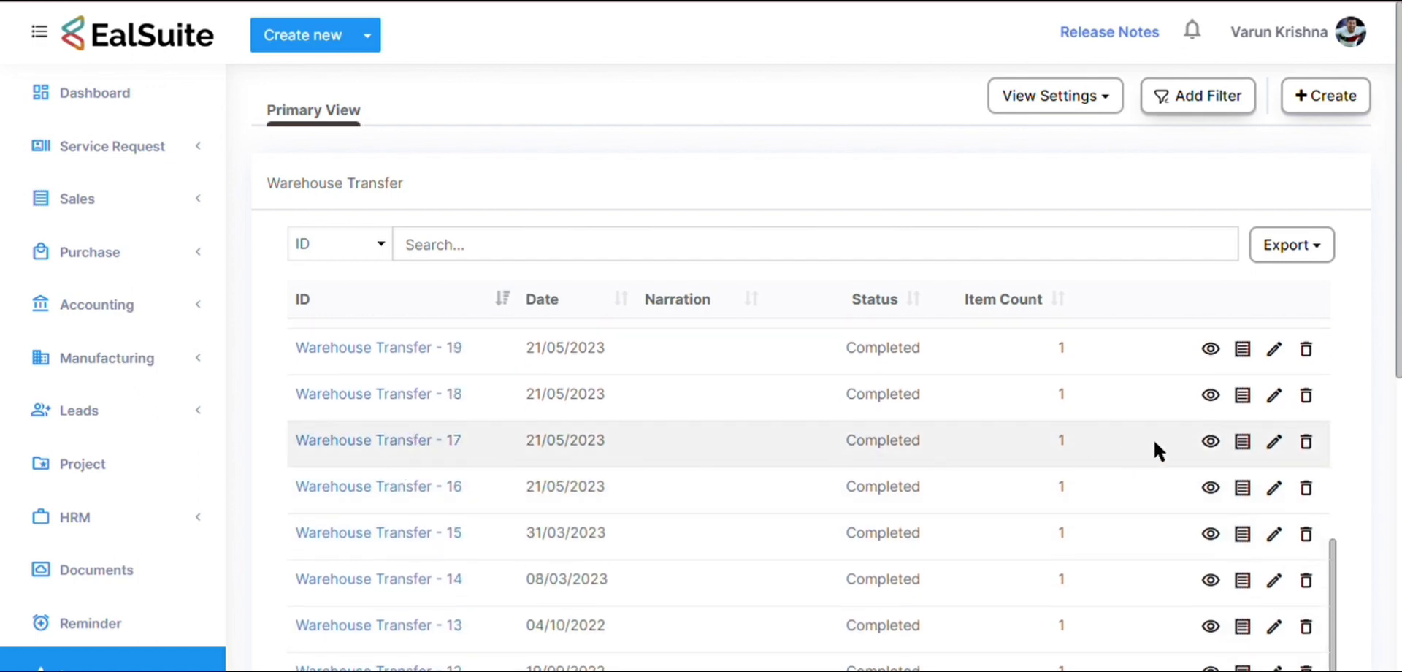
{"action": "left_click", "coordinate": [1242, 442]}
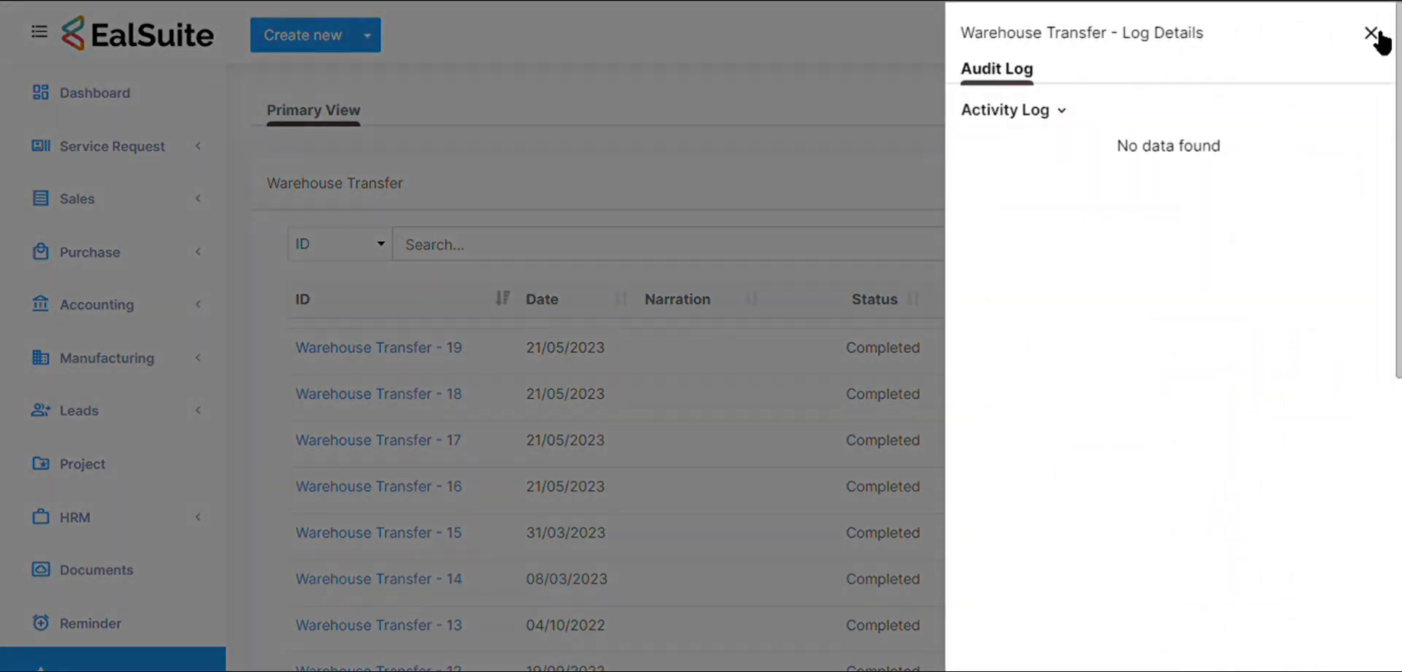
{"action": "left_click", "coordinate": [1368, 37]}
{"action": "scroll", "coordinate": [498, 521], "scroll_direction": "up", "scroll_amount": 12}
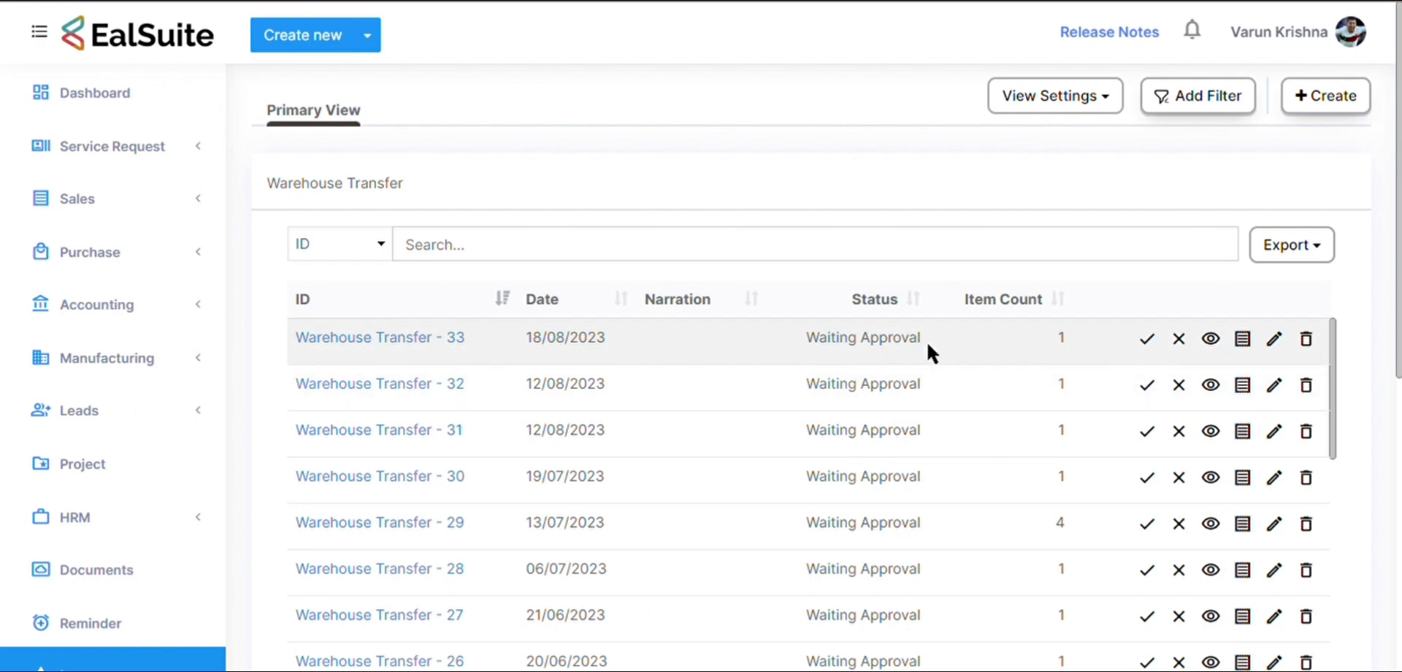
{"action": "left_click", "coordinate": [1244, 341]}
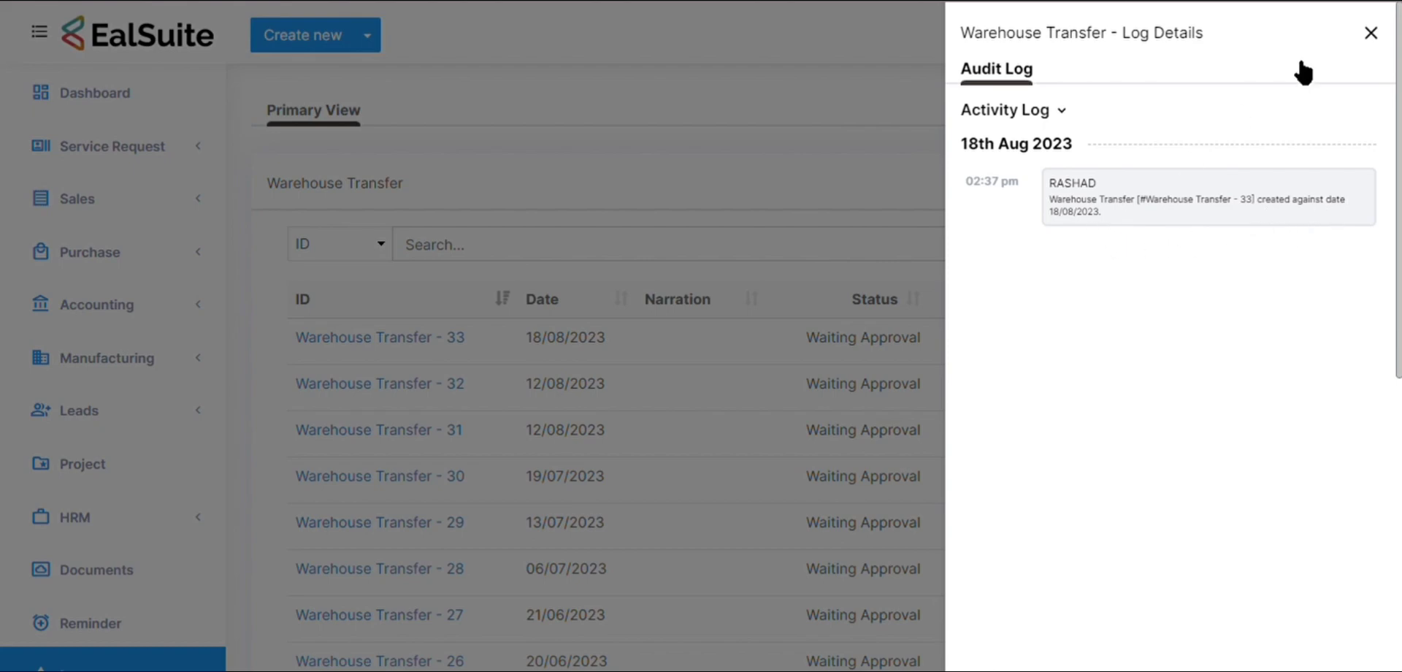
{"action": "left_click", "coordinate": [1370, 33]}
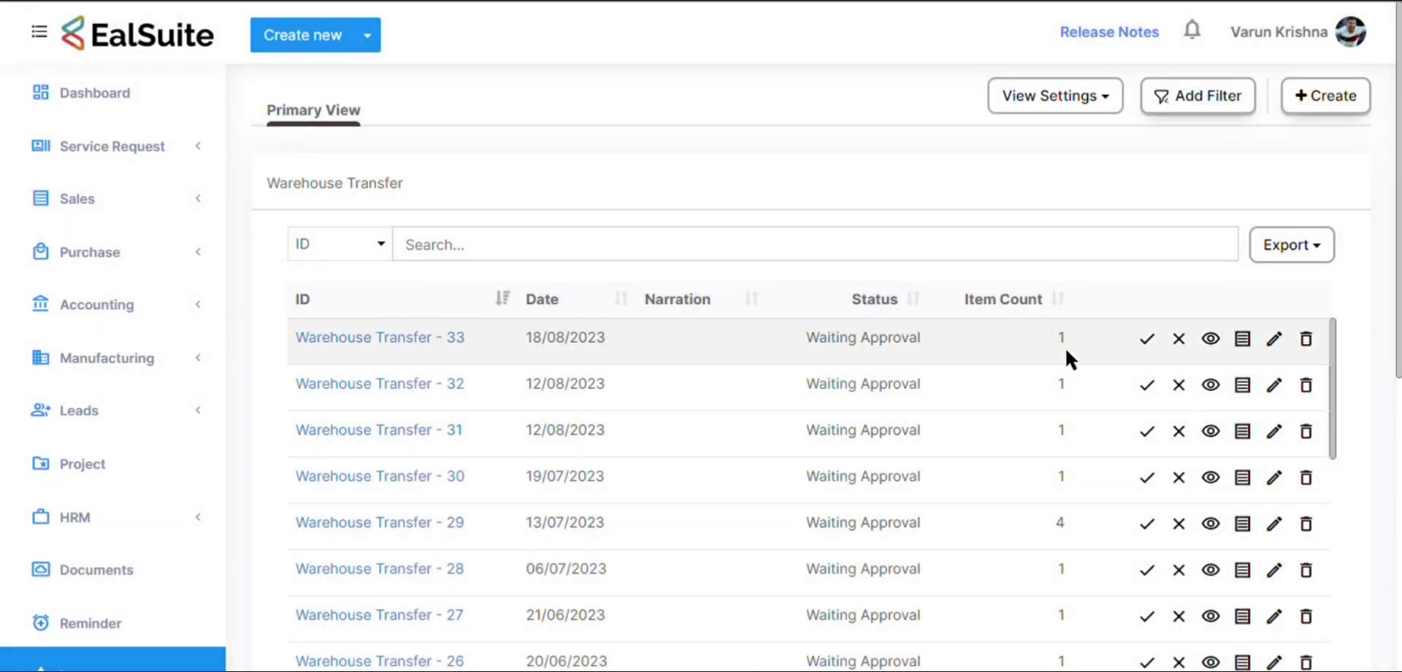
- Start a new warehouse transfer and add an item line for Cement
{"action": "left_click", "coordinate": [1346, 111]}
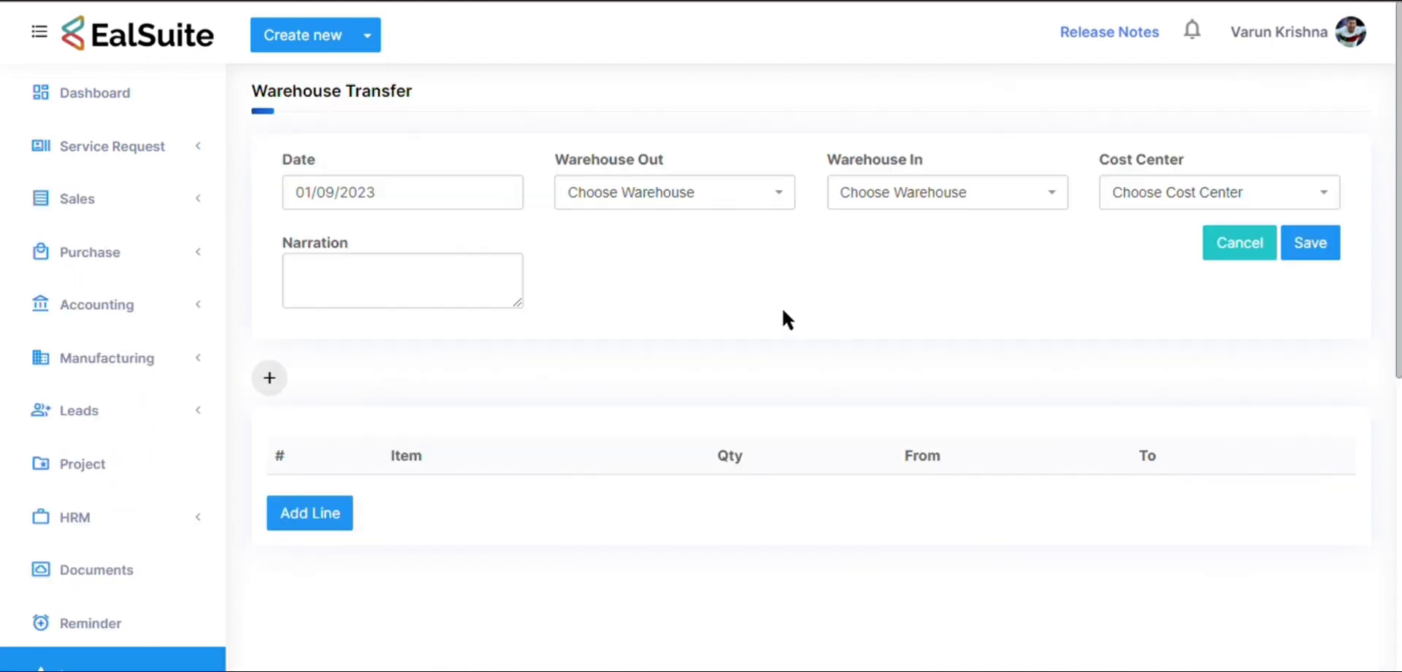
{"action": "left_click", "coordinate": [647, 201]}
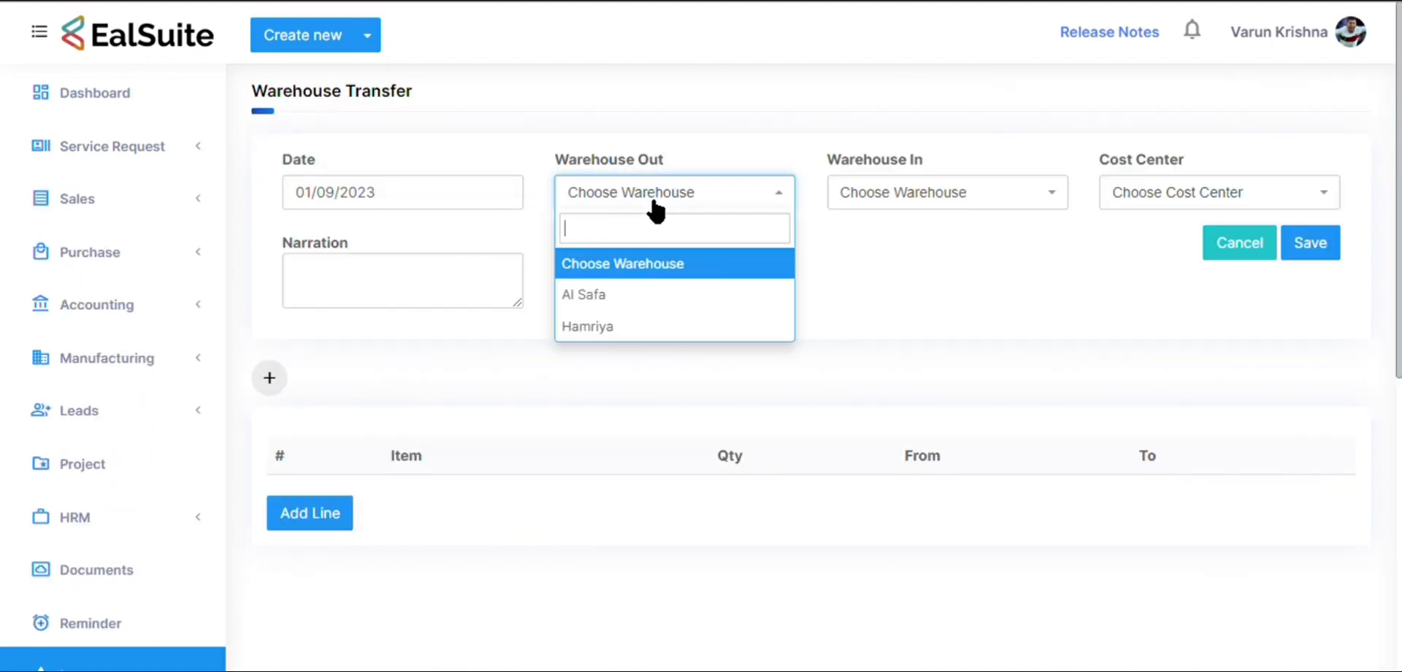
{"action": "left_click", "coordinate": [645, 266]}
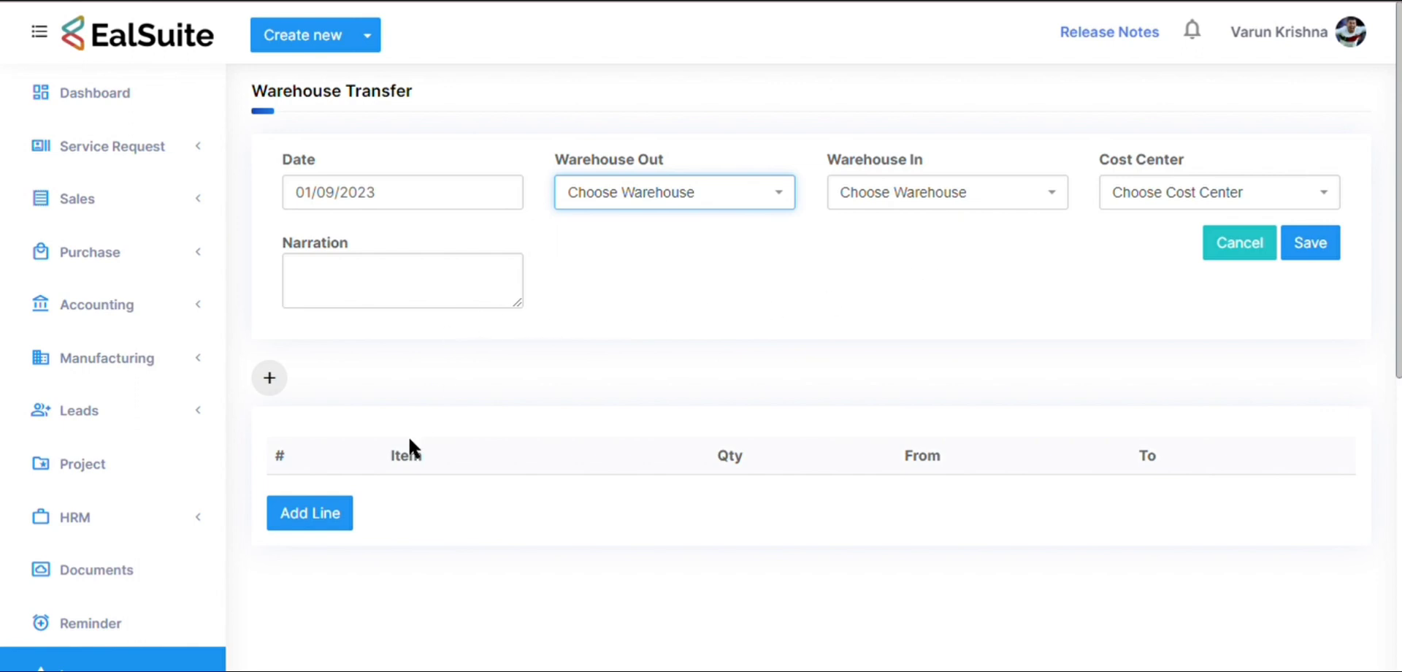
{"action": "left_click", "coordinate": [338, 520]}
{"action": "left_click", "coordinate": [372, 501]}
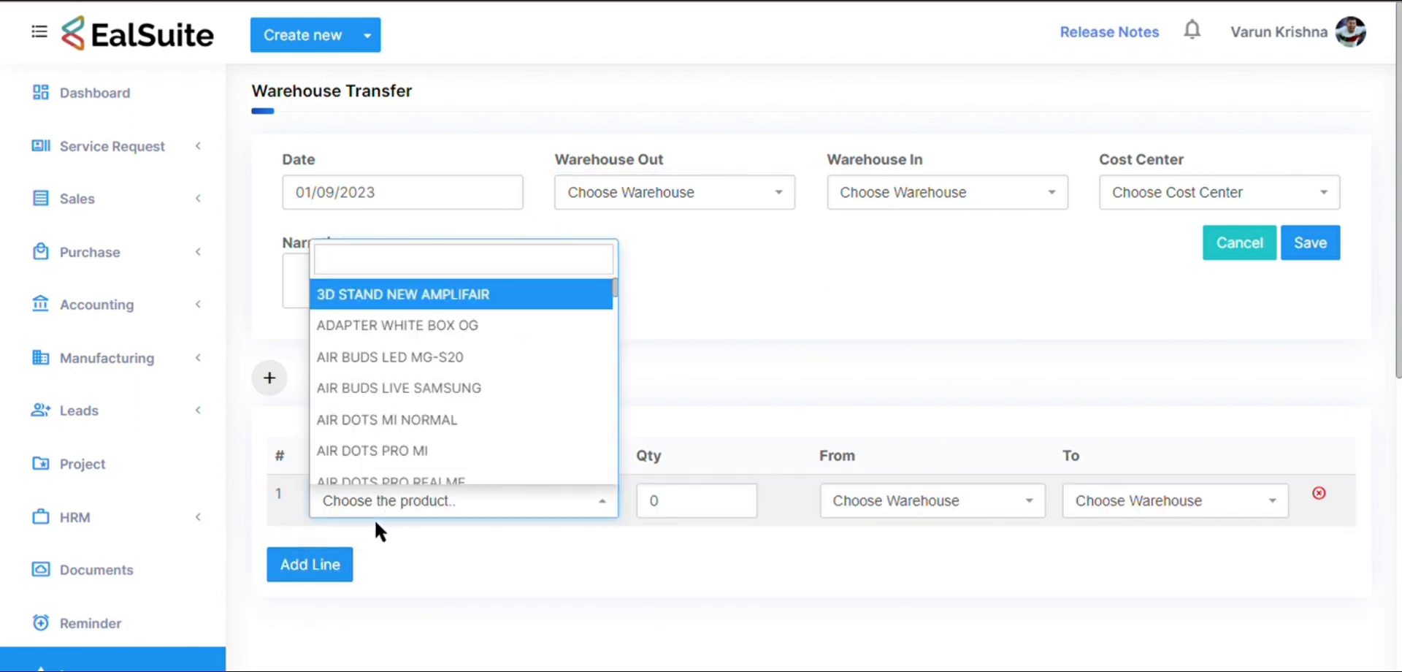
{"action": "scroll", "coordinate": [407, 393], "scroll_direction": "down", "scroll_amount": 8}
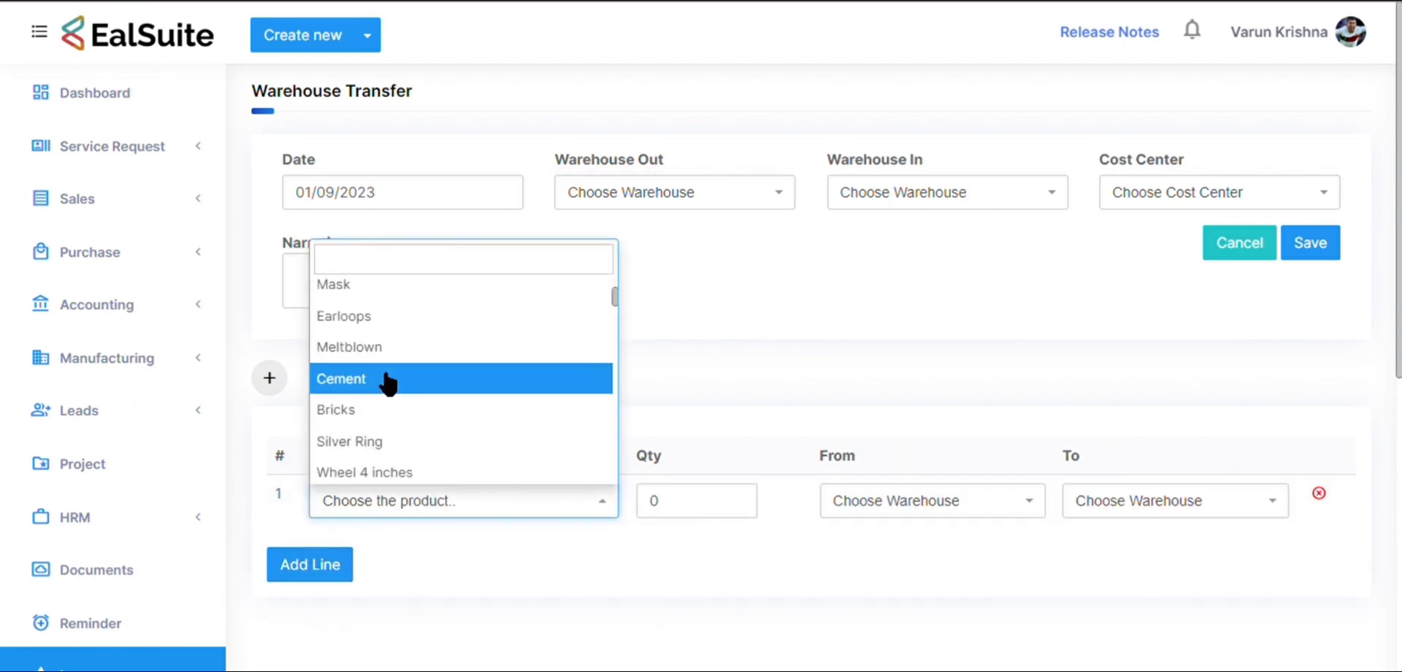
{"action": "left_click", "coordinate": [388, 381]}
- Set the Cement line to transfer from the Al Safa warehouse to the Hamriya warehouse
{"action": "scroll", "coordinate": [928, 488], "scroll_direction": "down", "scroll_amount": 2}
{"action": "left_click", "coordinate": [970, 371]}
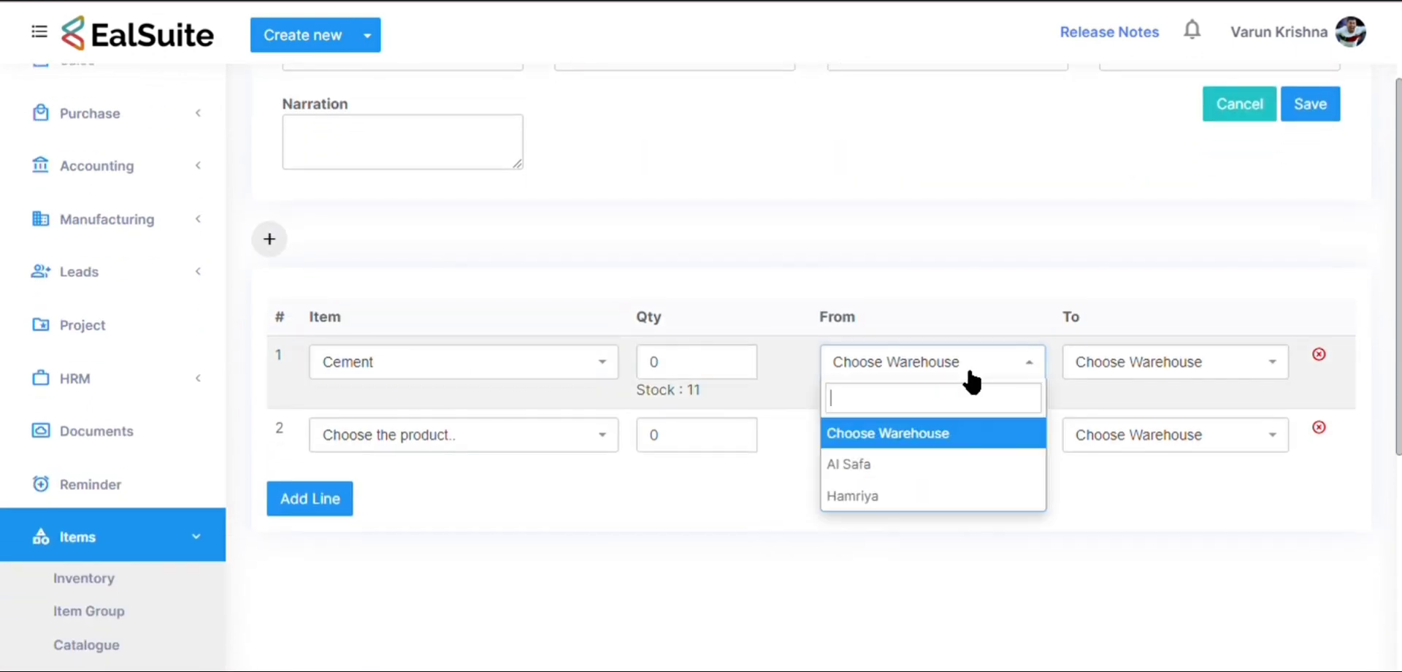
{"action": "left_click", "coordinate": [896, 467]}
{"action": "left_click", "coordinate": [1150, 371]}
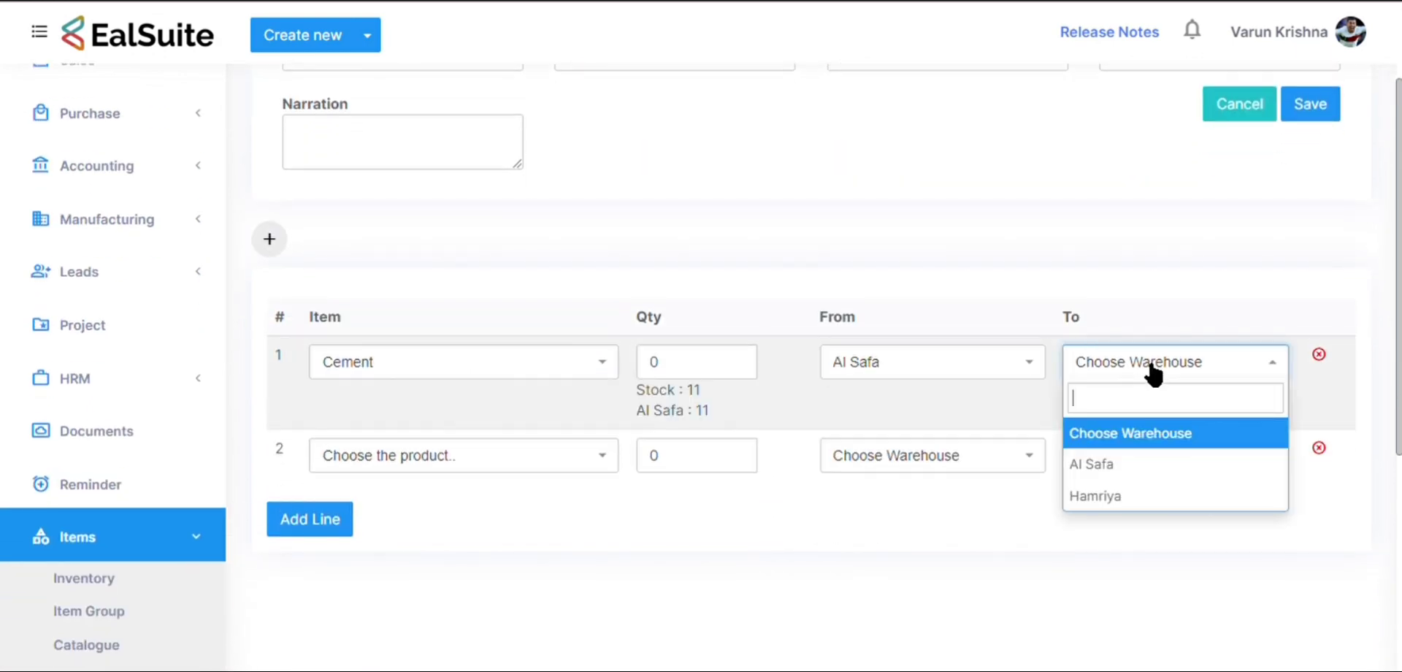
{"action": "left_click", "coordinate": [1136, 495]}
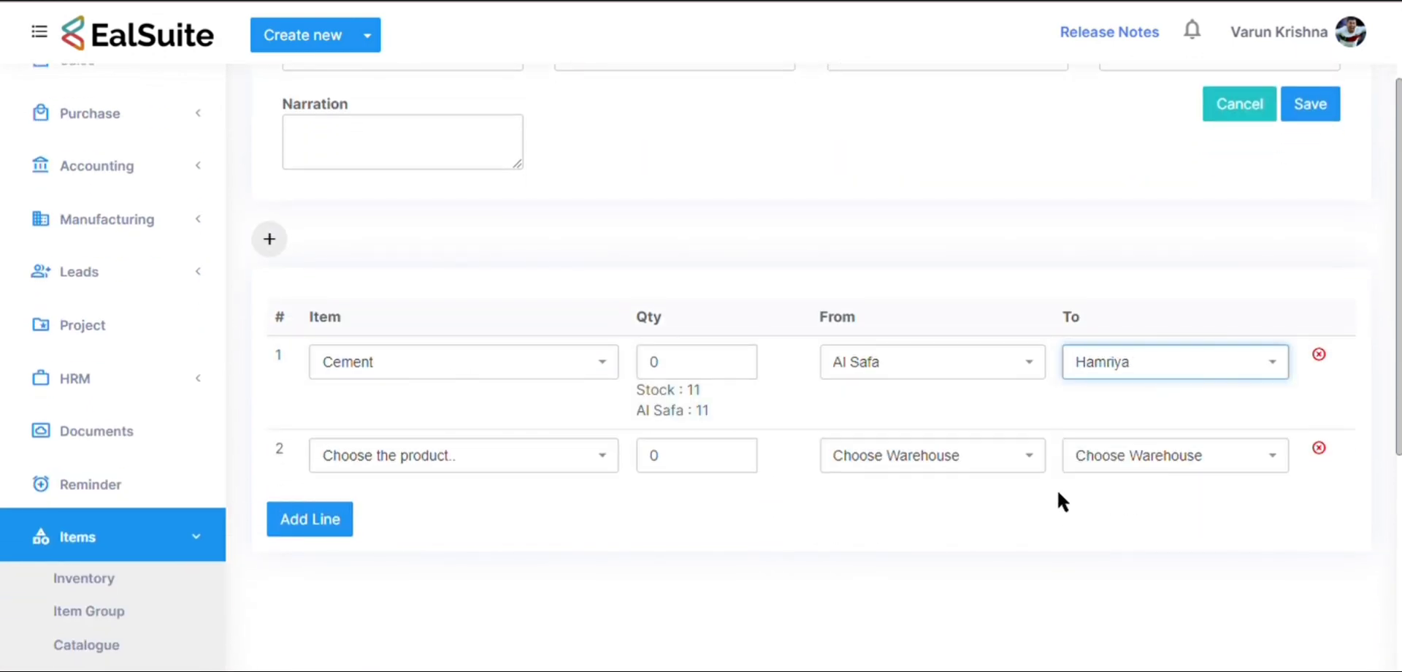
- Set the Cement line's quantity to 10
{"action": "left_click", "coordinate": [668, 368]}
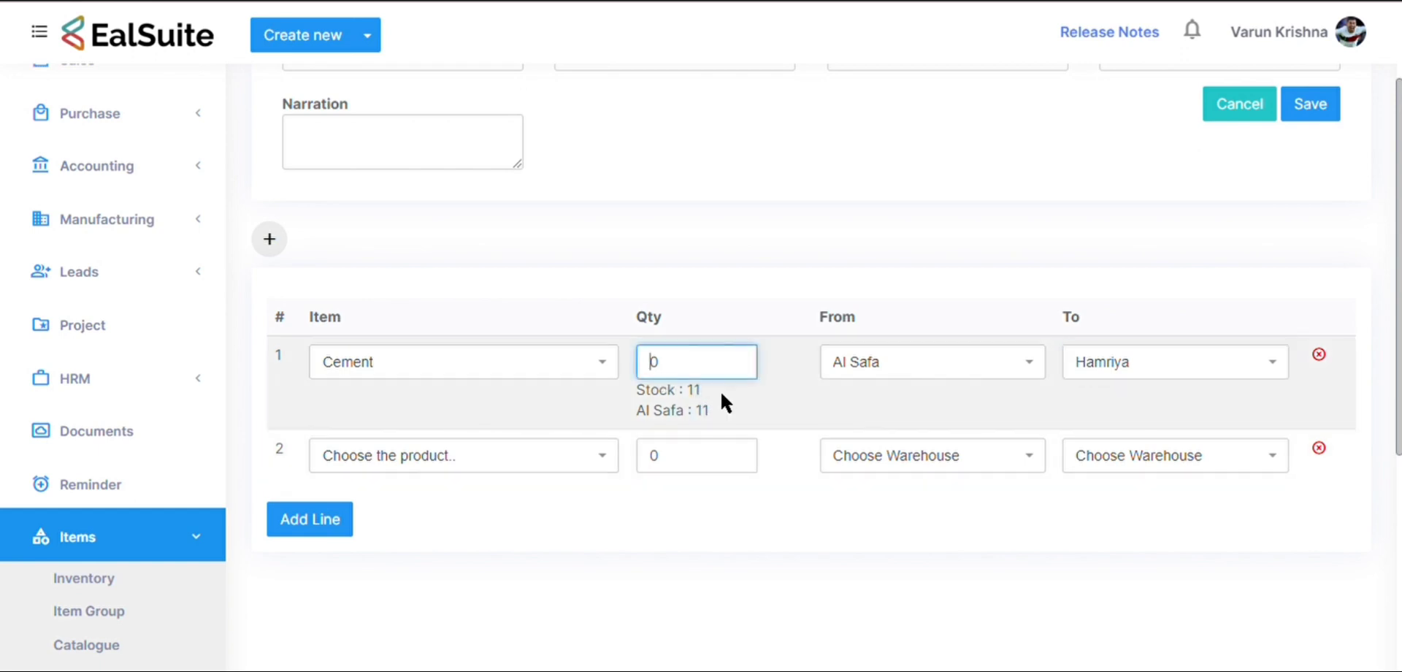
{"action": "key", "text": "BackSpace"}
{"action": "type", "text": "10"}
{"action": "left_click", "coordinate": [741, 547]}
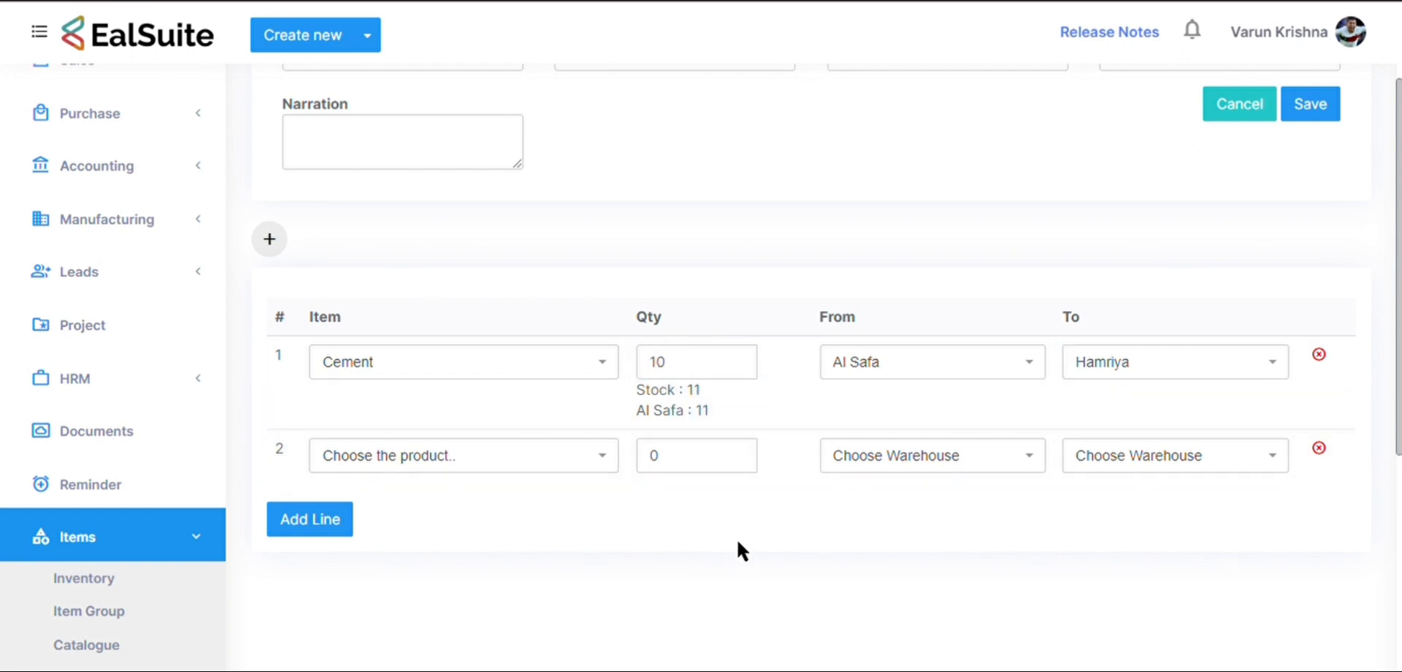
- Set the Cement line's quantity to 5 and save the warehouse transfer
{"action": "left_click", "coordinate": [678, 369]}
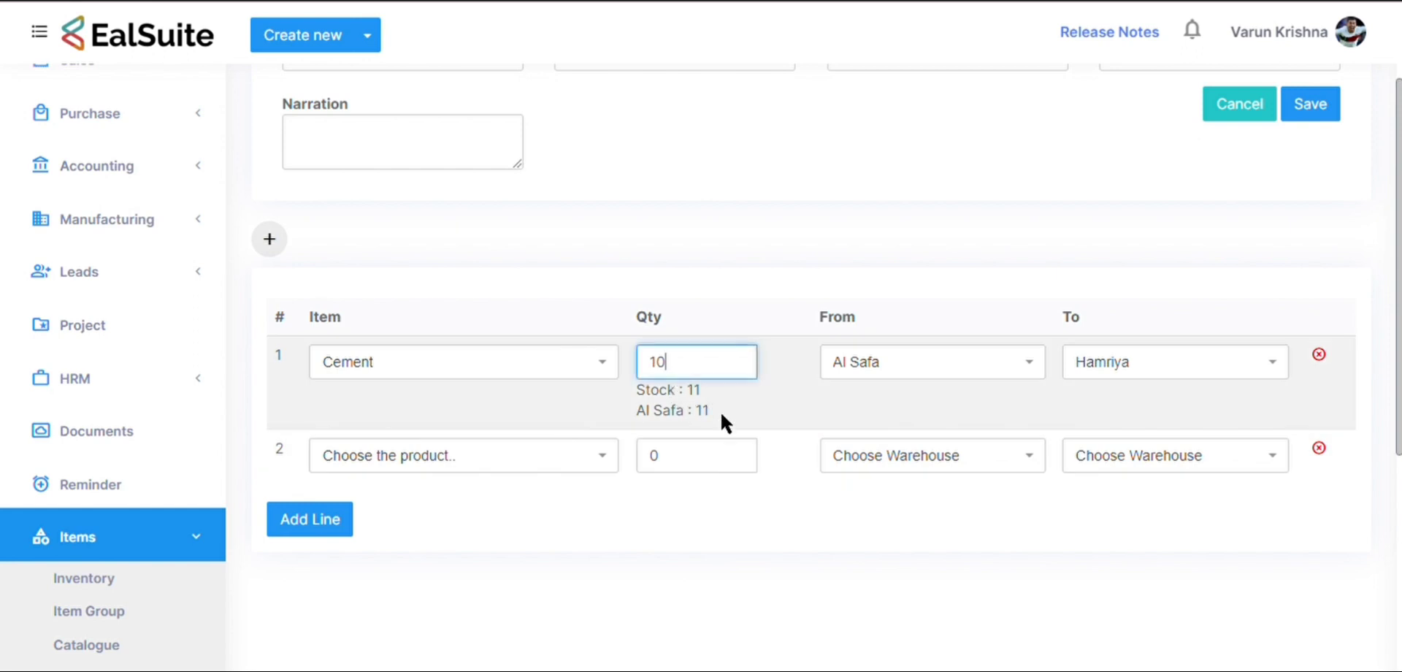
{"action": "key", "text": "BackSpace"}
{"action": "key", "text": "BackSpace"}
{"action": "type", "text": "5"}
{"action": "left_click", "coordinate": [721, 566]}
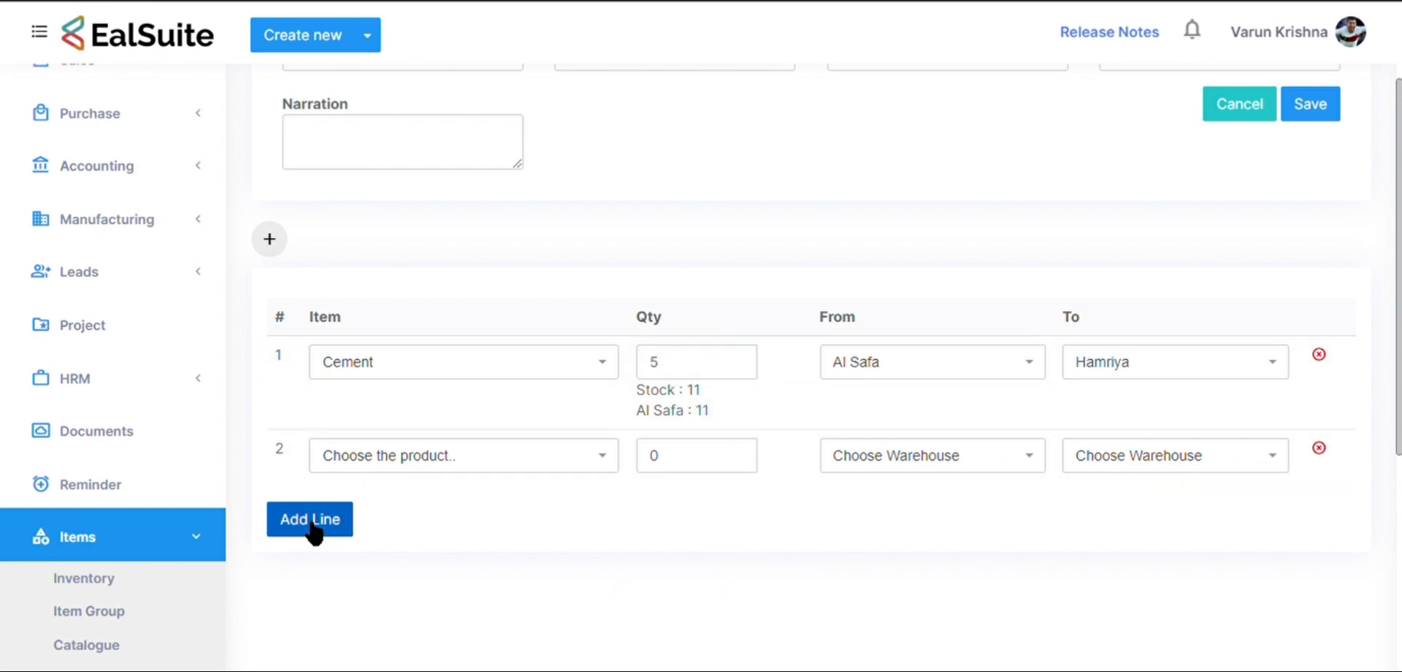
{"action": "scroll", "coordinate": [563, 462], "scroll_direction": "up", "scroll_amount": 2}
{"action": "left_click", "coordinate": [1311, 252]}
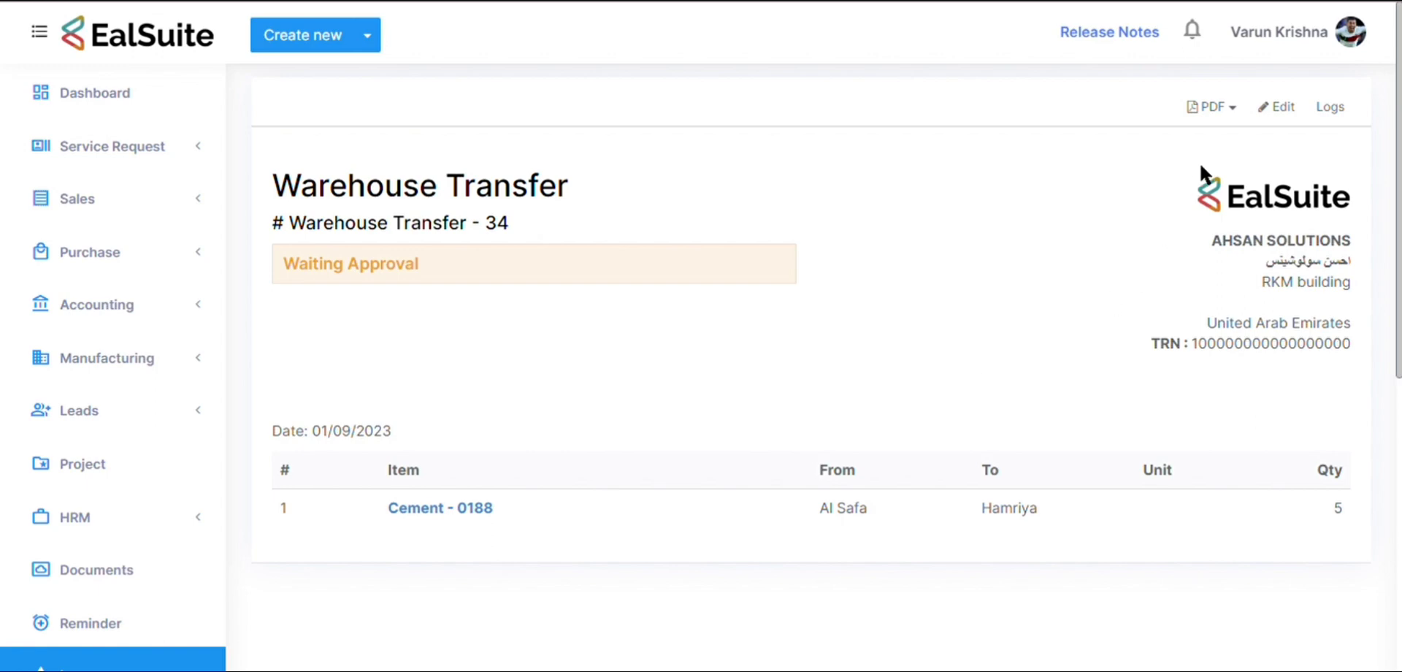
- Open the saved warehouse transfer for editing and add a second item line below Cement
{"action": "left_click", "coordinate": [1203, 110]}
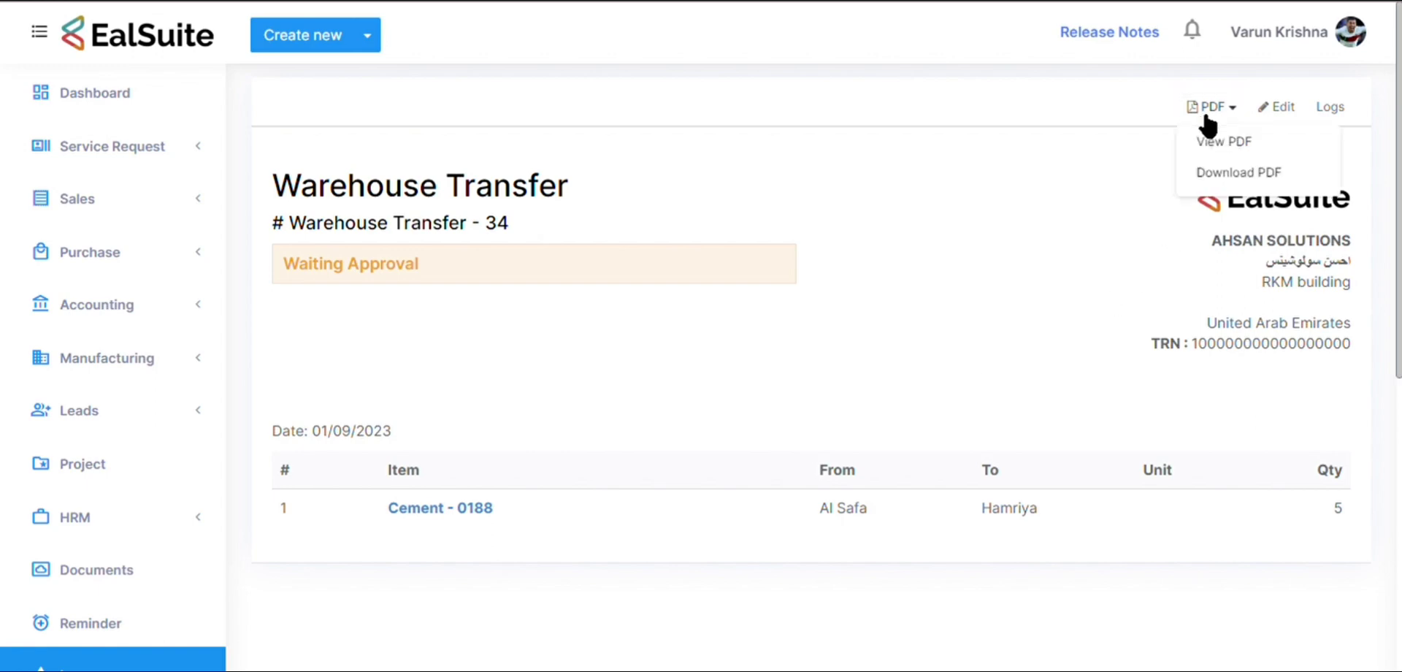
{"action": "left_click", "coordinate": [1233, 149]}
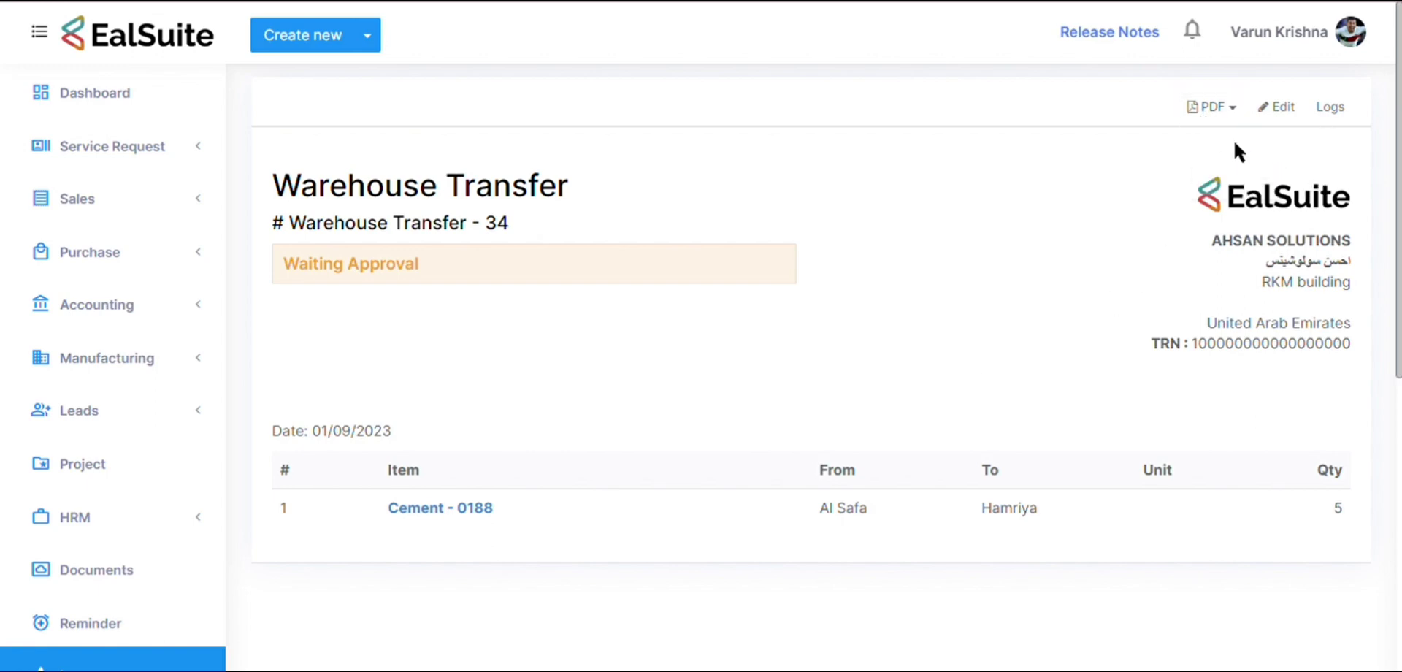
{"action": "left_click", "coordinate": [1266, 115]}
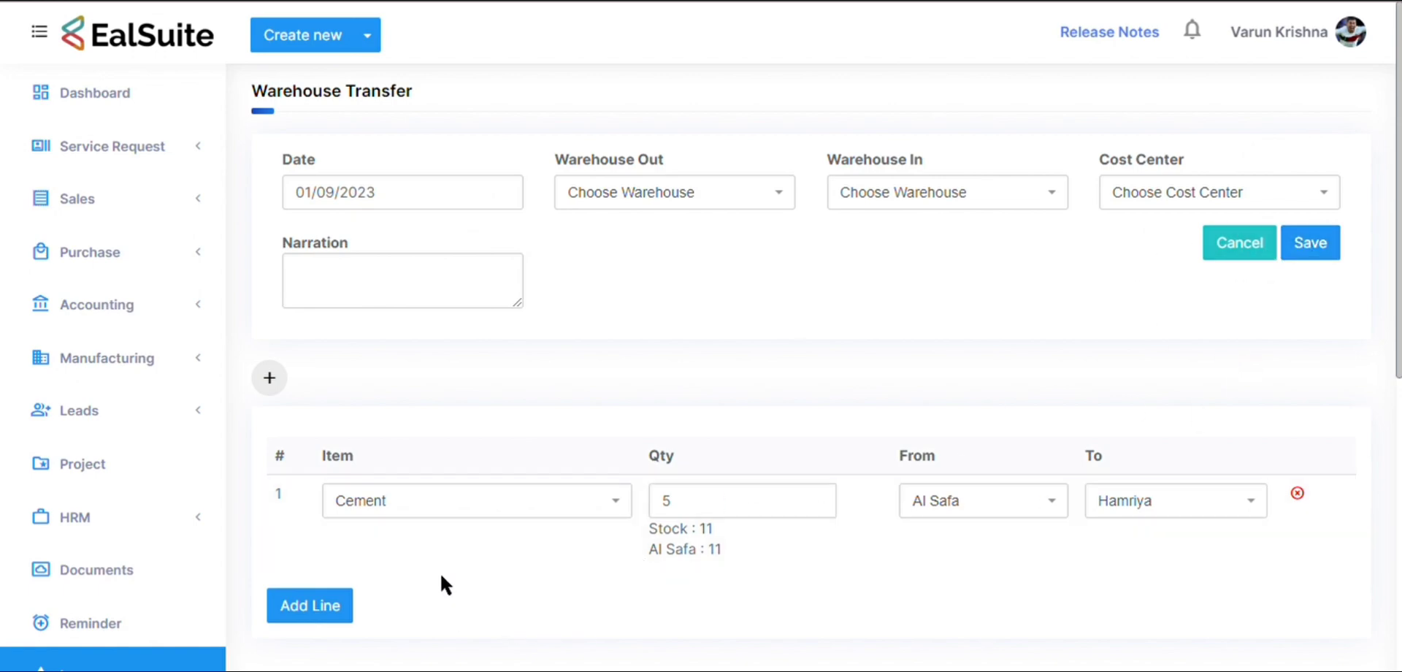
{"action": "scroll", "coordinate": [442, 582], "scroll_direction": "down", "scroll_amount": 2}
{"action": "left_click", "coordinate": [334, 491]}
- Choose Dew as the item on the second line of the warehouse transfer
{"action": "left_click", "coordinate": [406, 488]}
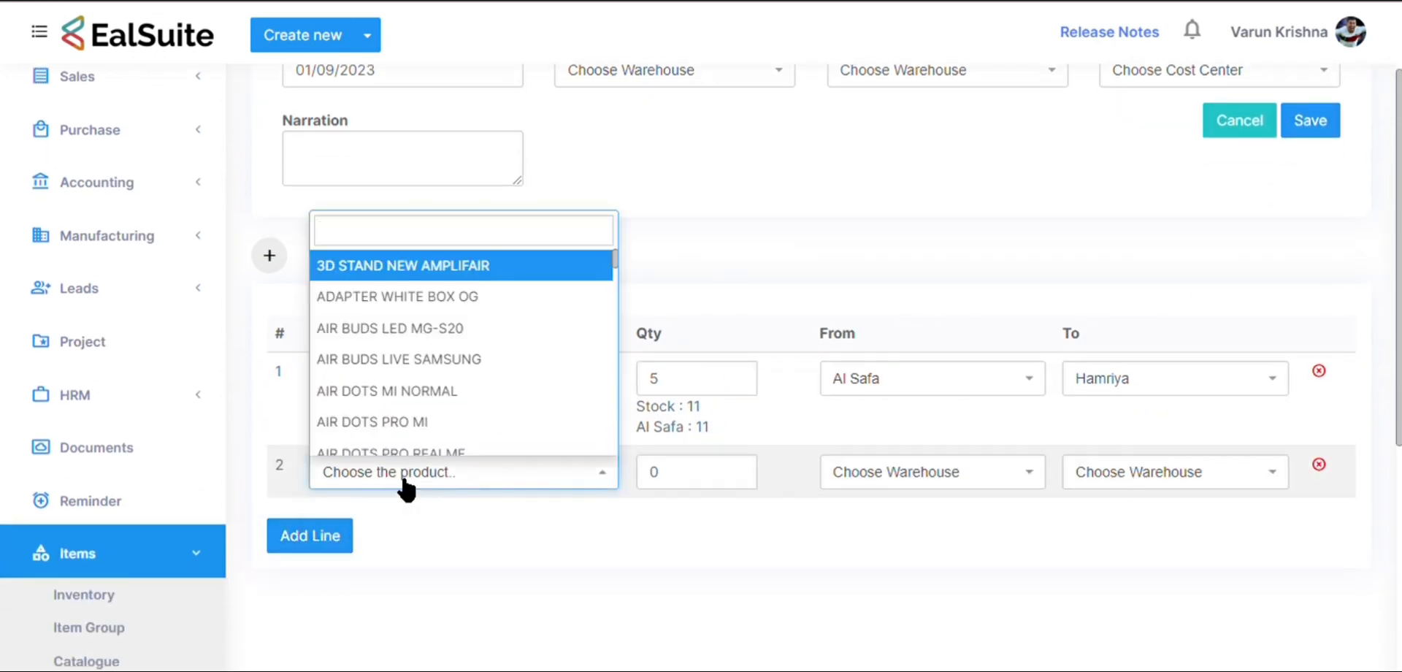
{"action": "scroll", "coordinate": [398, 409], "scroll_direction": "down", "scroll_amount": 15}
{"action": "left_click", "coordinate": [394, 372]}
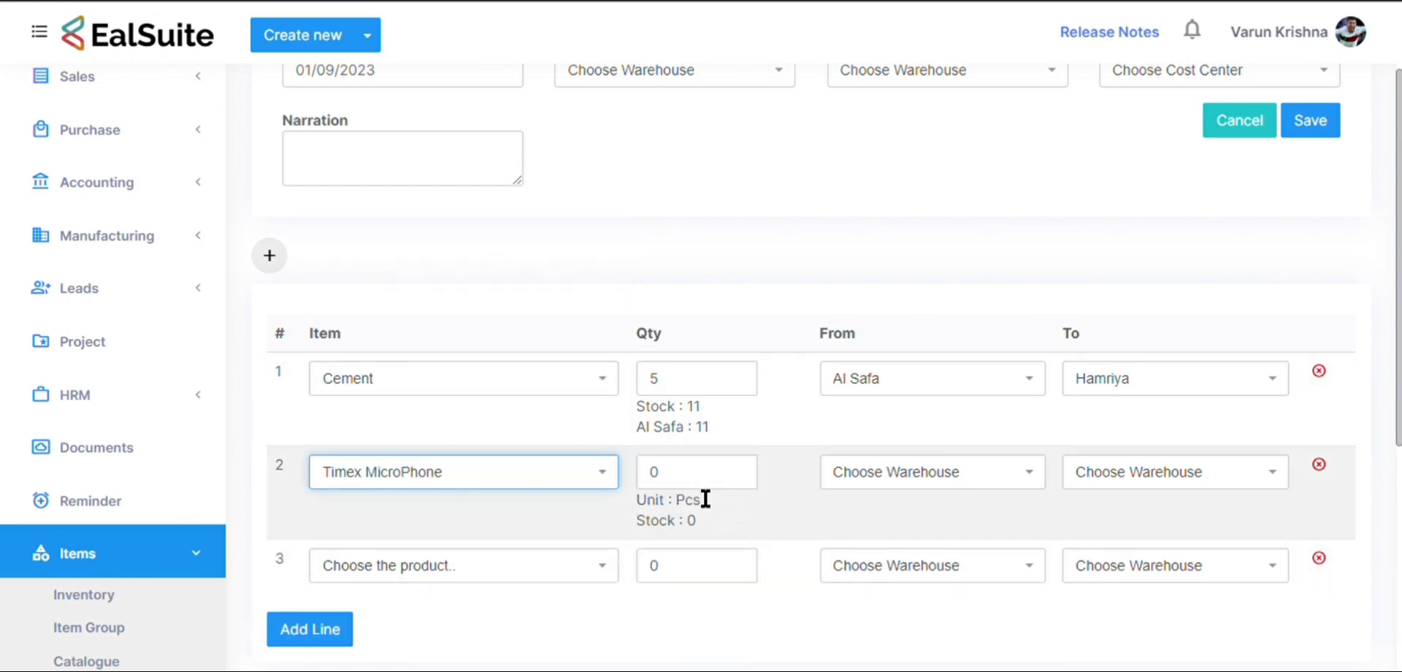
{"action": "left_click", "coordinate": [504, 478]}
{"action": "left_click", "coordinate": [401, 394]}
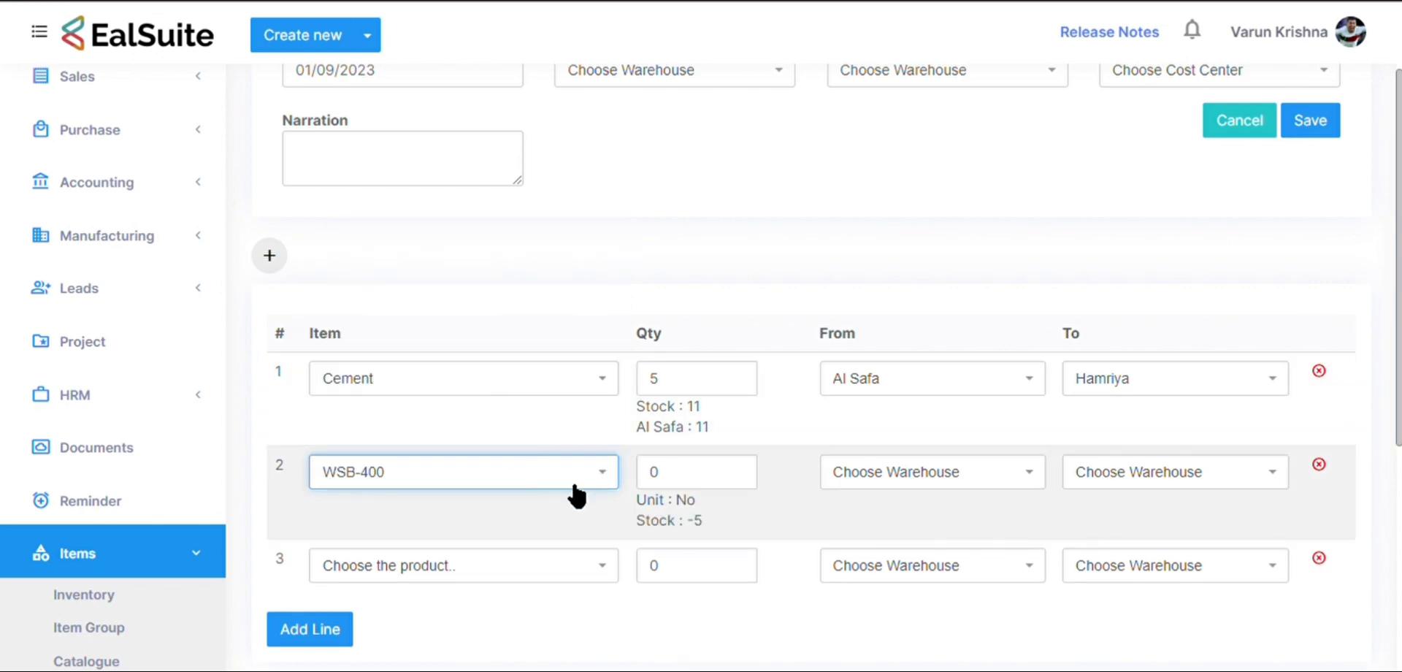
{"action": "left_click", "coordinate": [551, 479]}
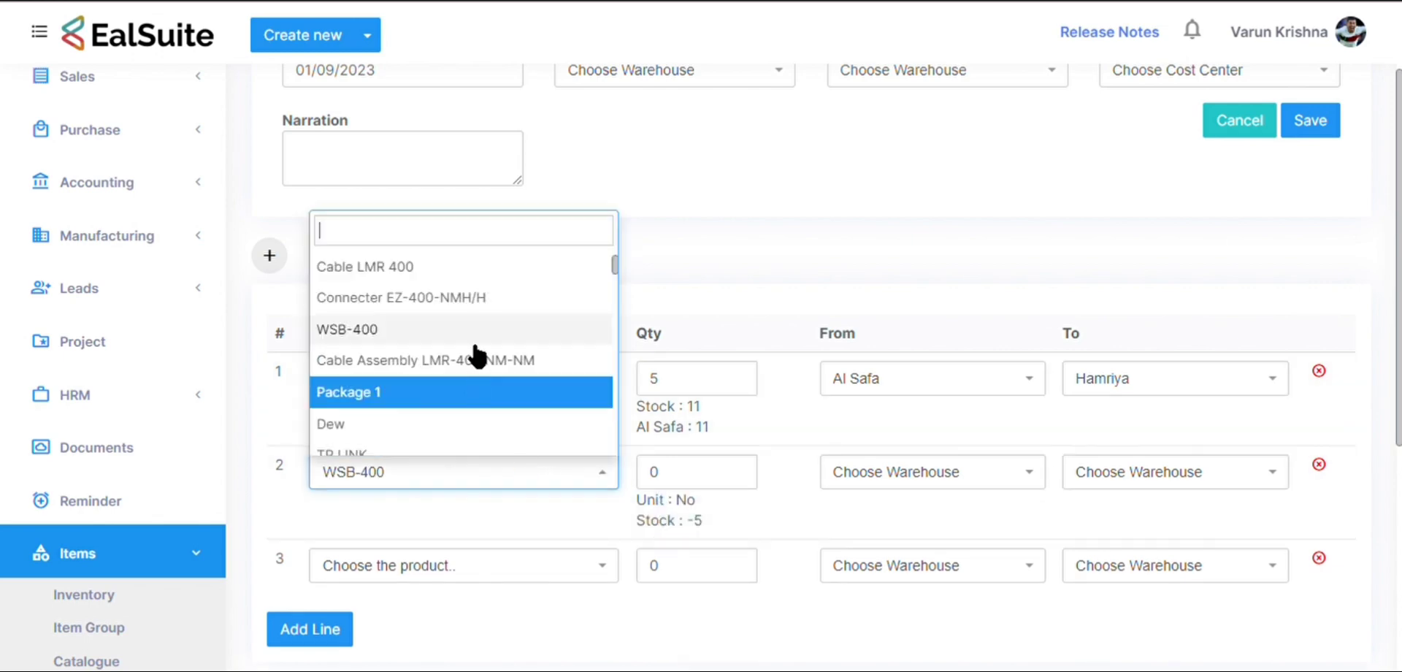
{"action": "left_click", "coordinate": [401, 427]}
- Set the Dew line to quantity 1 from Al Safa to Hamriya and save the warehouse transfer
{"action": "left_click", "coordinate": [672, 484]}
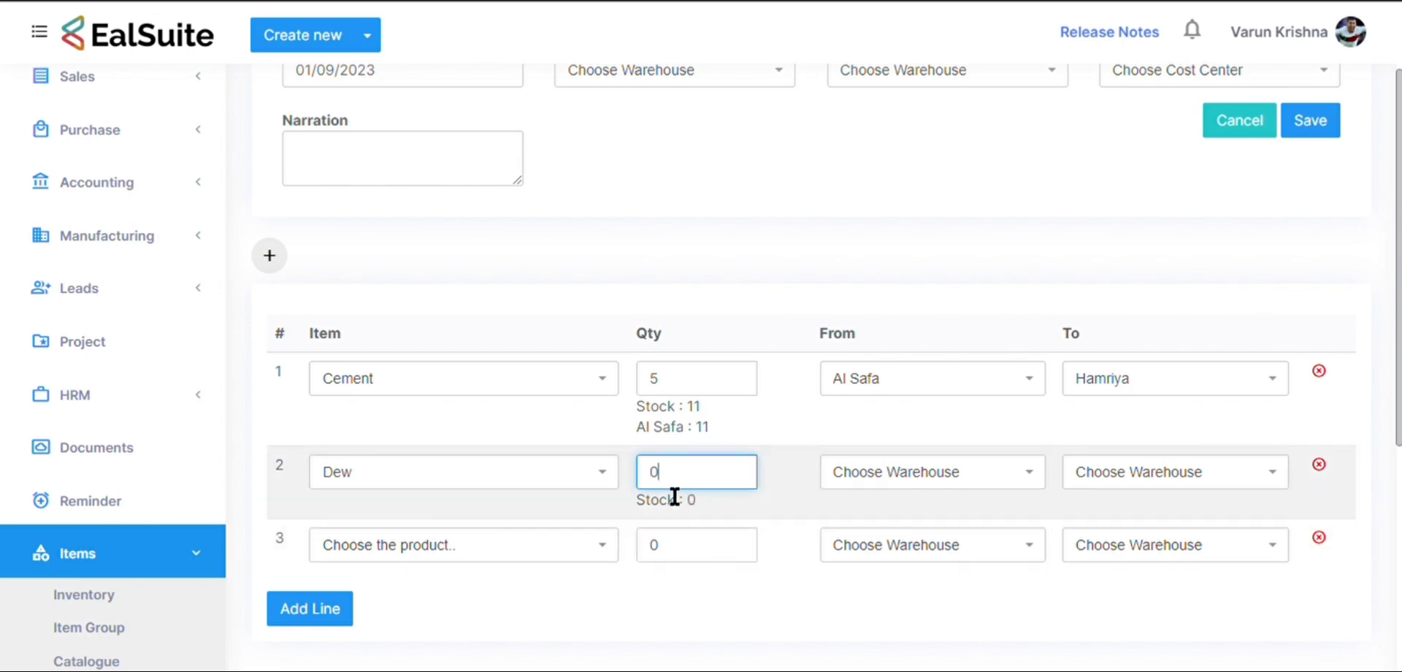
{"action": "type", "text": "1"}
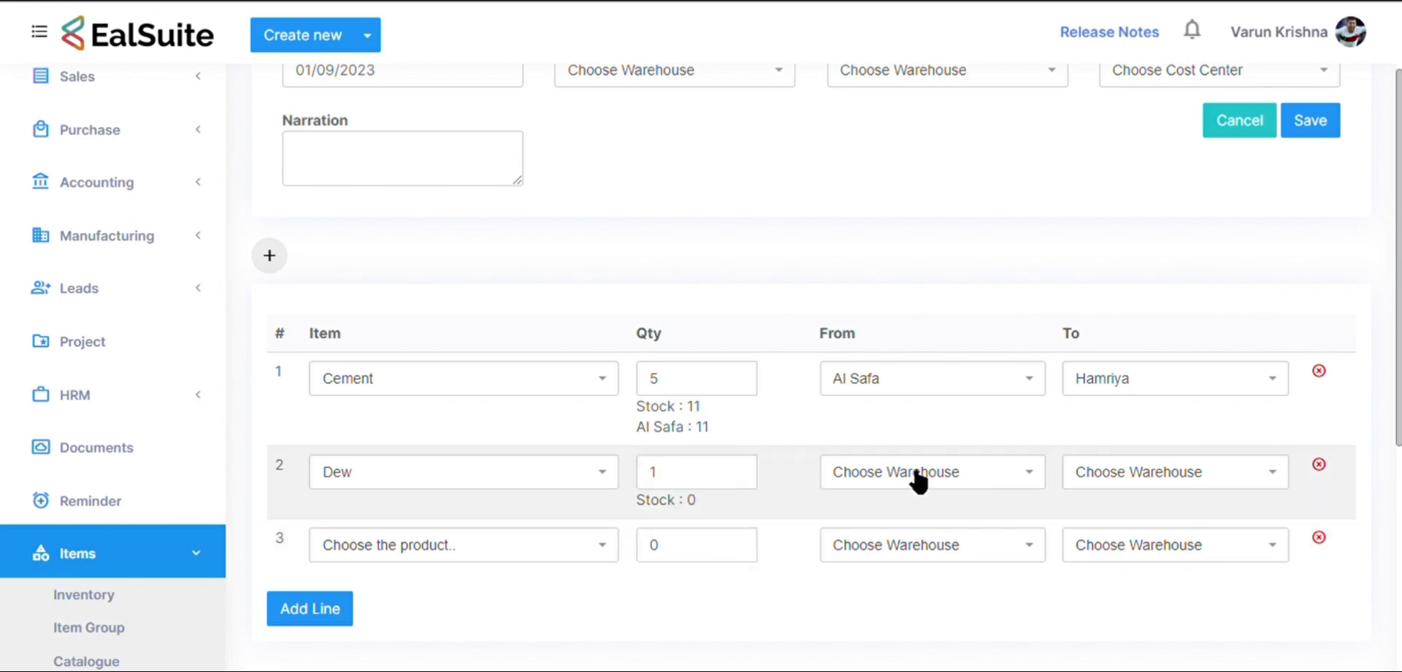
{"action": "left_click", "coordinate": [917, 479]}
{"action": "left_click", "coordinate": [890, 576]}
{"action": "left_click", "coordinate": [1127, 479]}
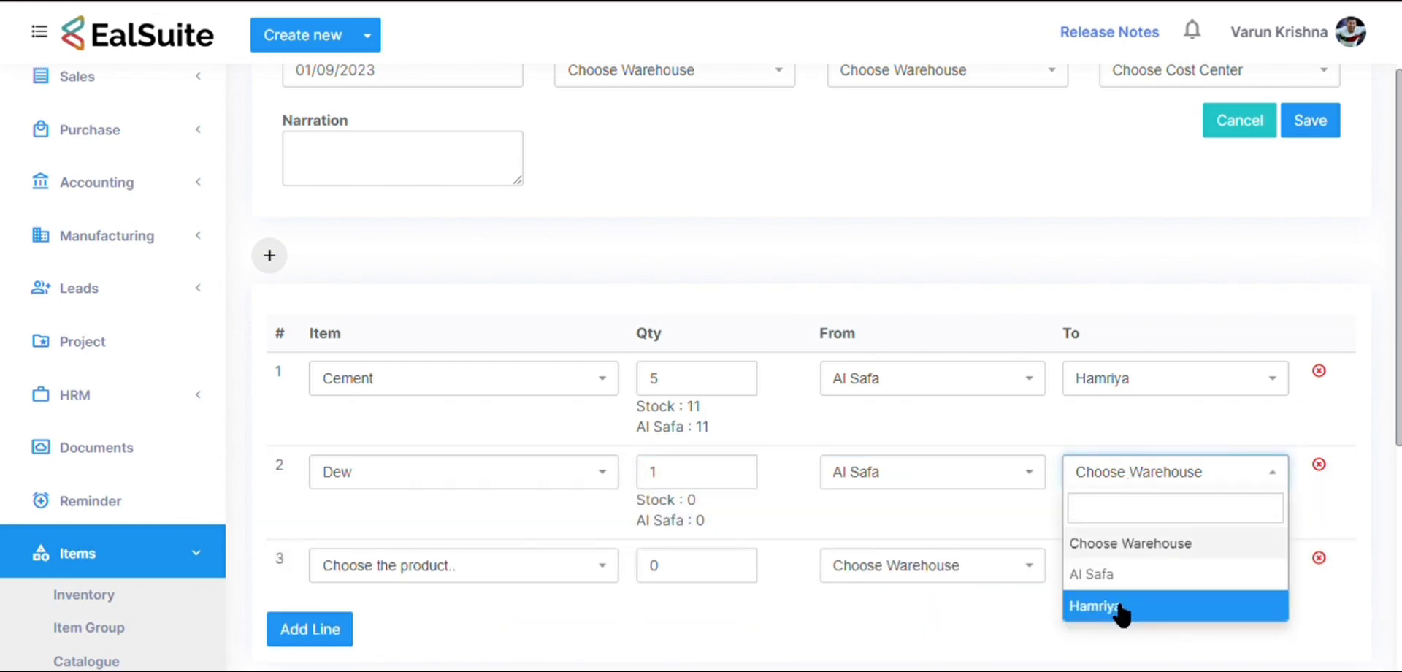
{"action": "left_click", "coordinate": [1120, 609]}
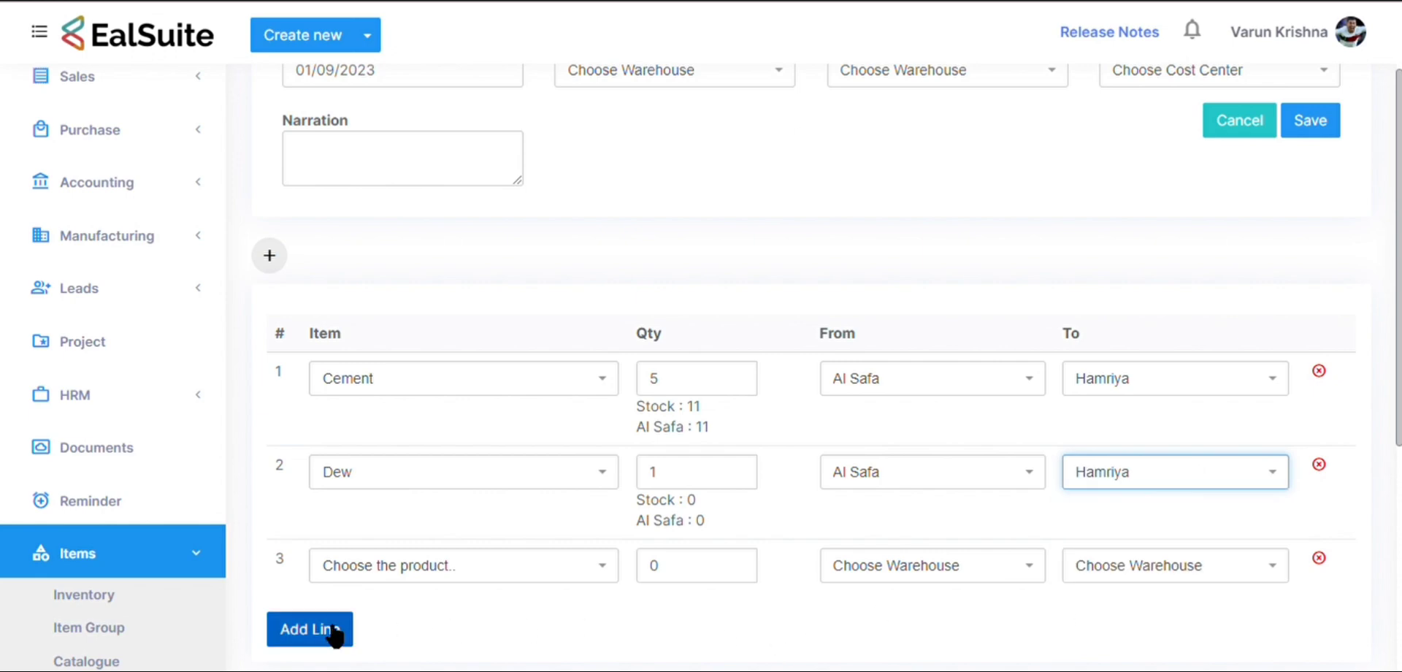
{"action": "left_click", "coordinate": [1330, 133]}
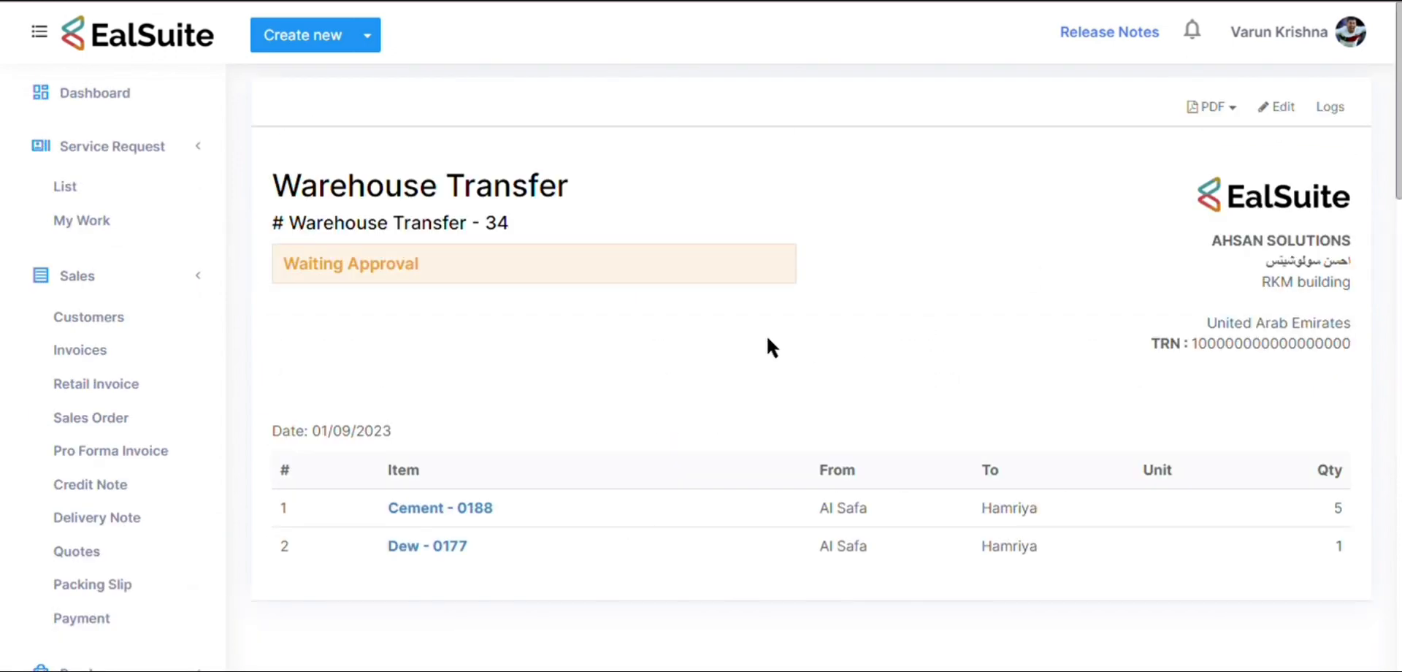
- Review the creation and edit entries in the saved warehouse transfer's audit log, and close the log
{"action": "left_click", "coordinate": [1345, 117]}
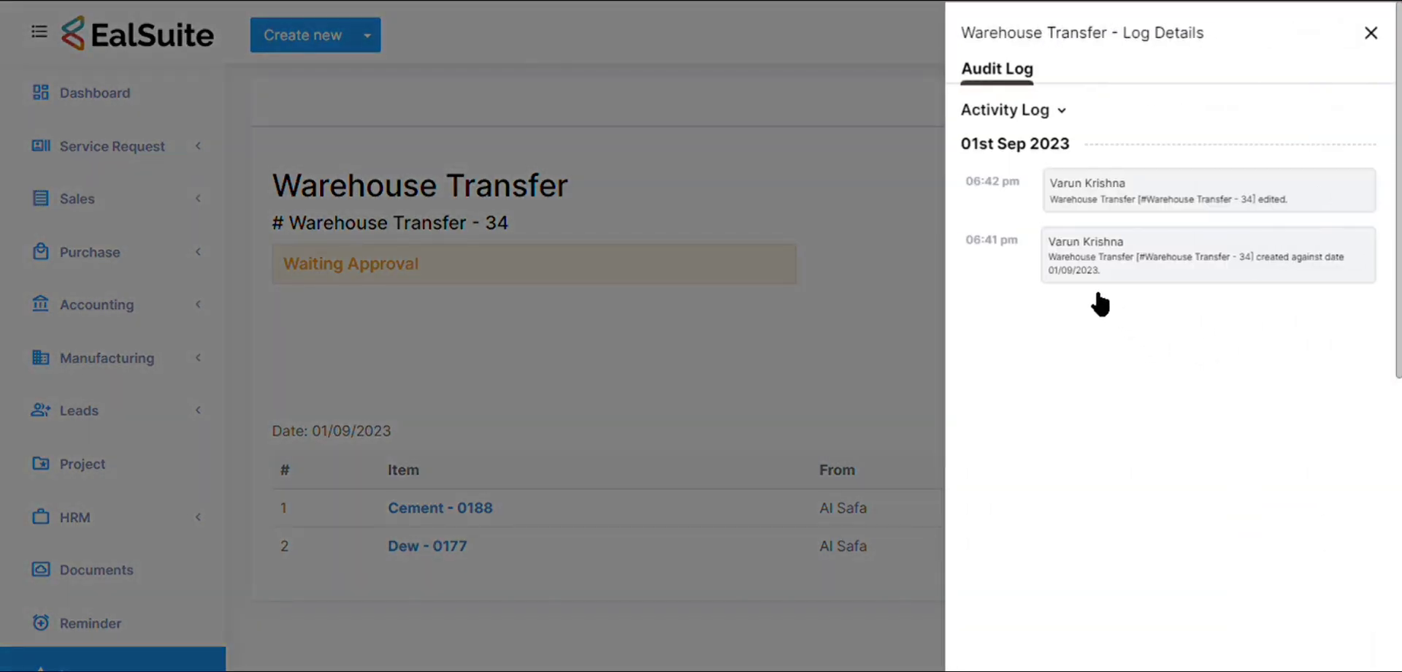
{"action": "left_click_drag", "start_coordinate": [1050, 257], "coordinate": [1142, 261]}
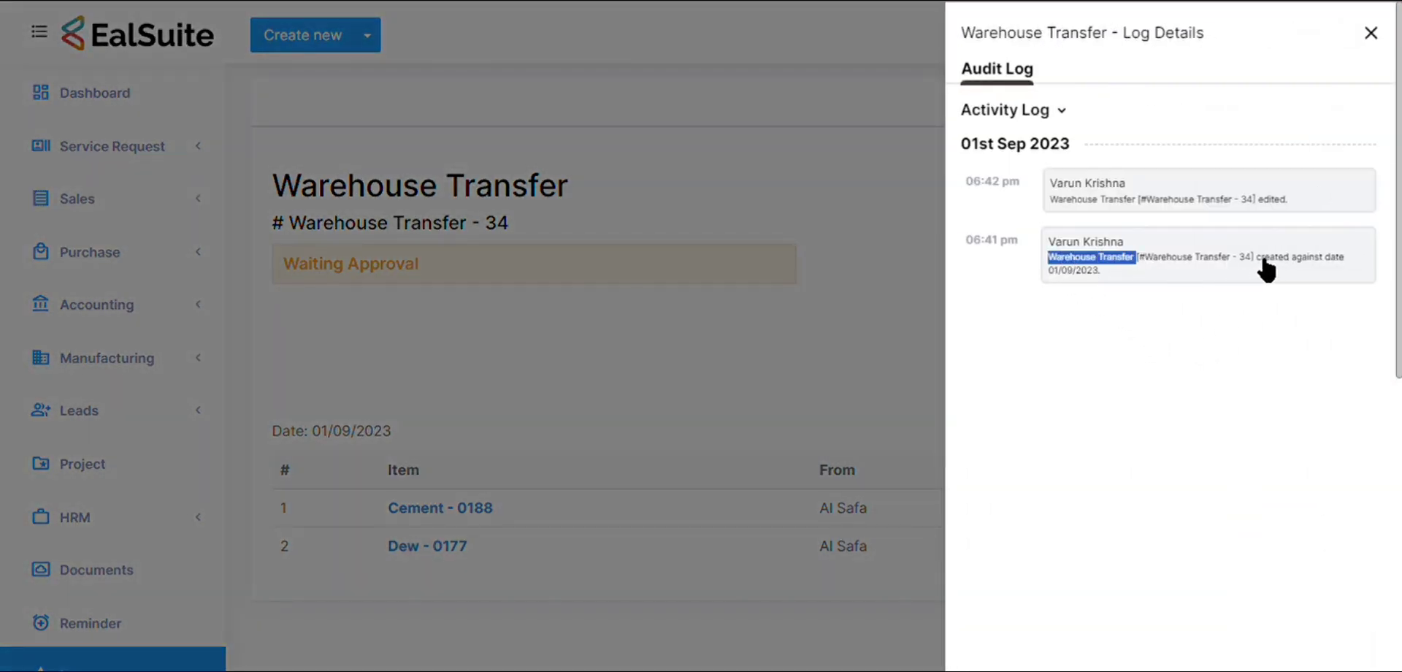
{"action": "left_click", "coordinate": [1068, 274]}
{"action": "left_click_drag", "start_coordinate": [1162, 264], "coordinate": [1257, 267]}
{"action": "left_click", "coordinate": [1204, 210]}
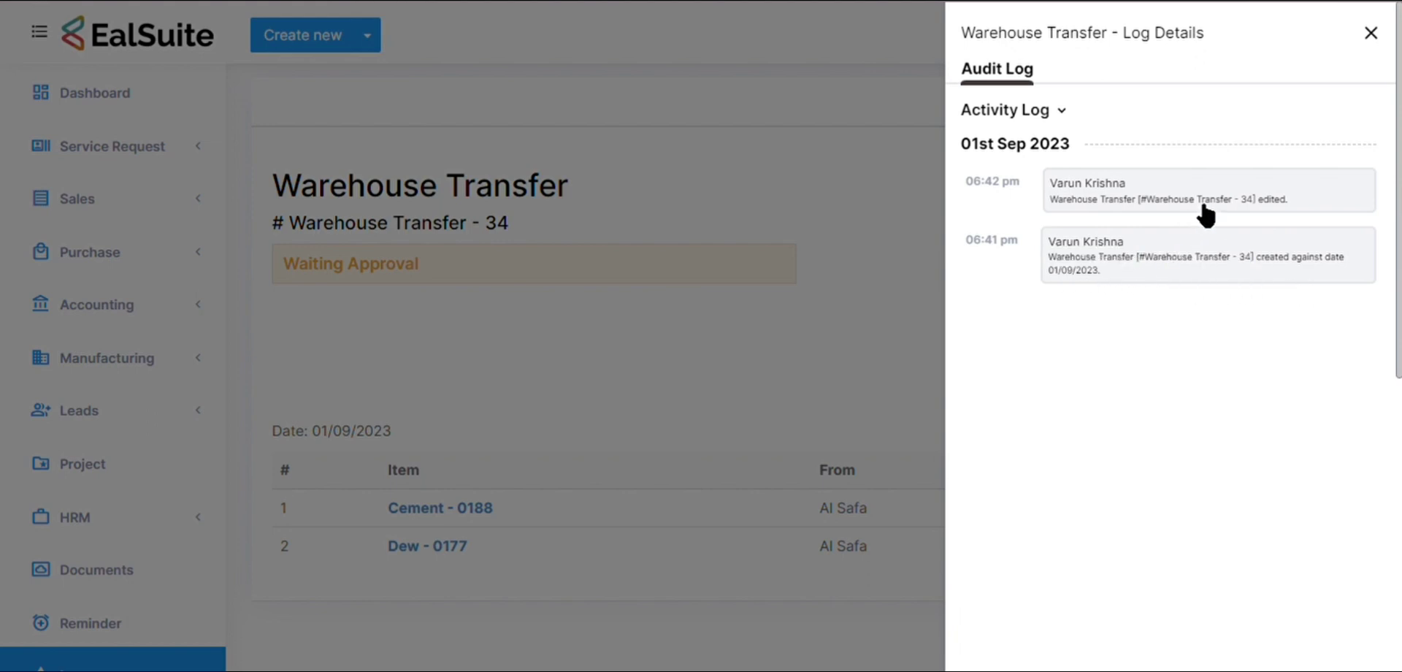
{"action": "left_click", "coordinate": [1370, 33]}
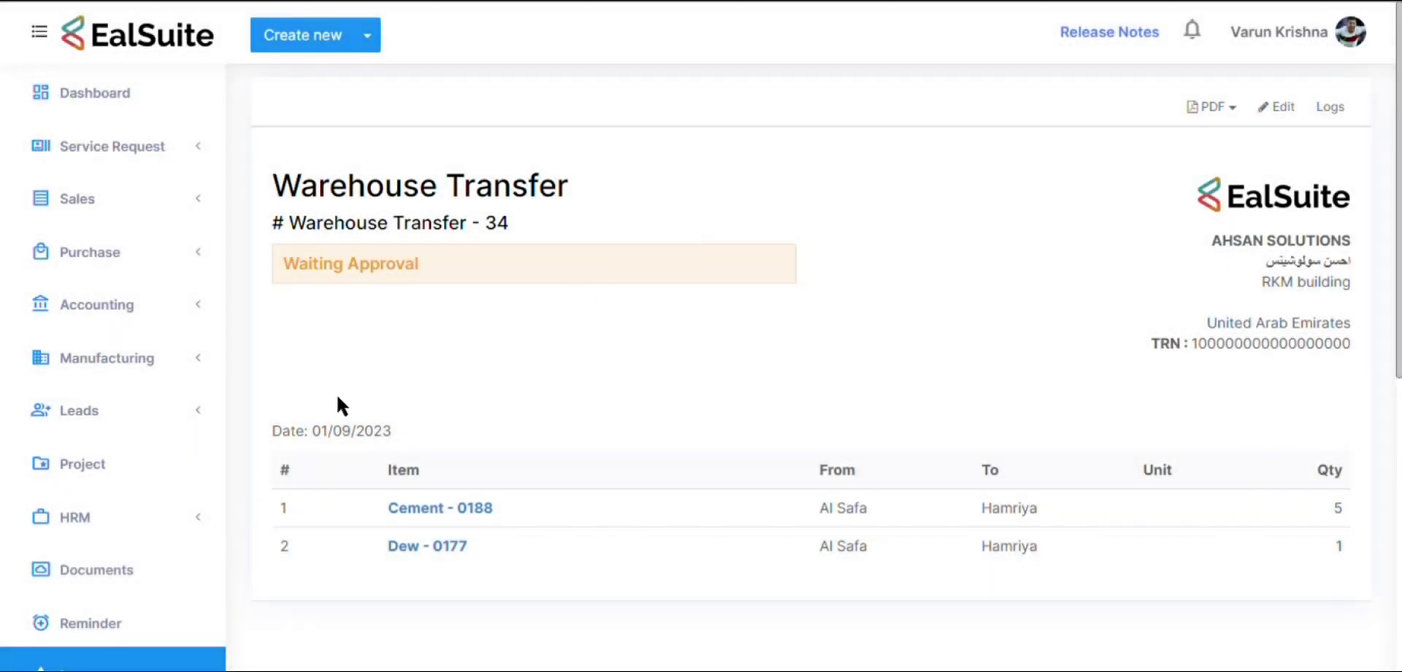
- Go to the warehouse transfer list, review the audit log of Warehouse Transfer - 34 from its row, and close it
{"action": "left_click", "coordinate": [109, 659]}
{"action": "scroll", "coordinate": [173, 504], "scroll_direction": "down", "scroll_amount": 3}
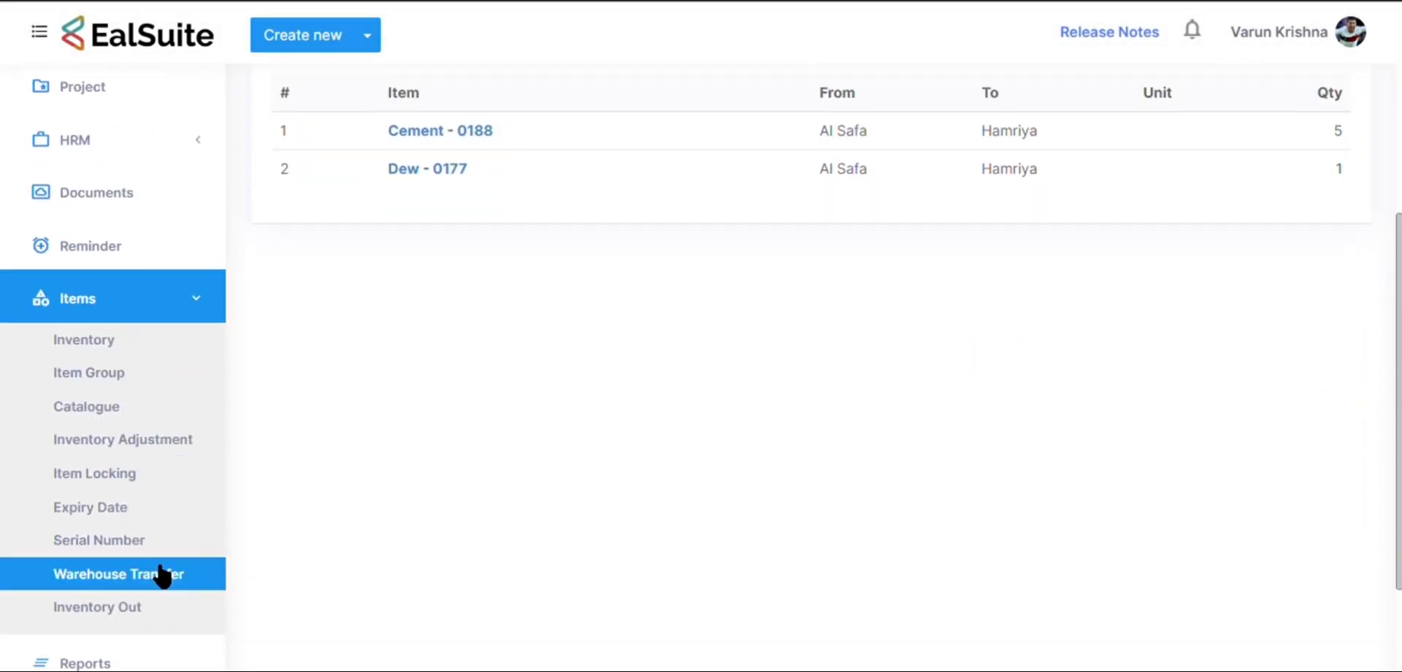
{"action": "left_click", "coordinate": [210, 576]}
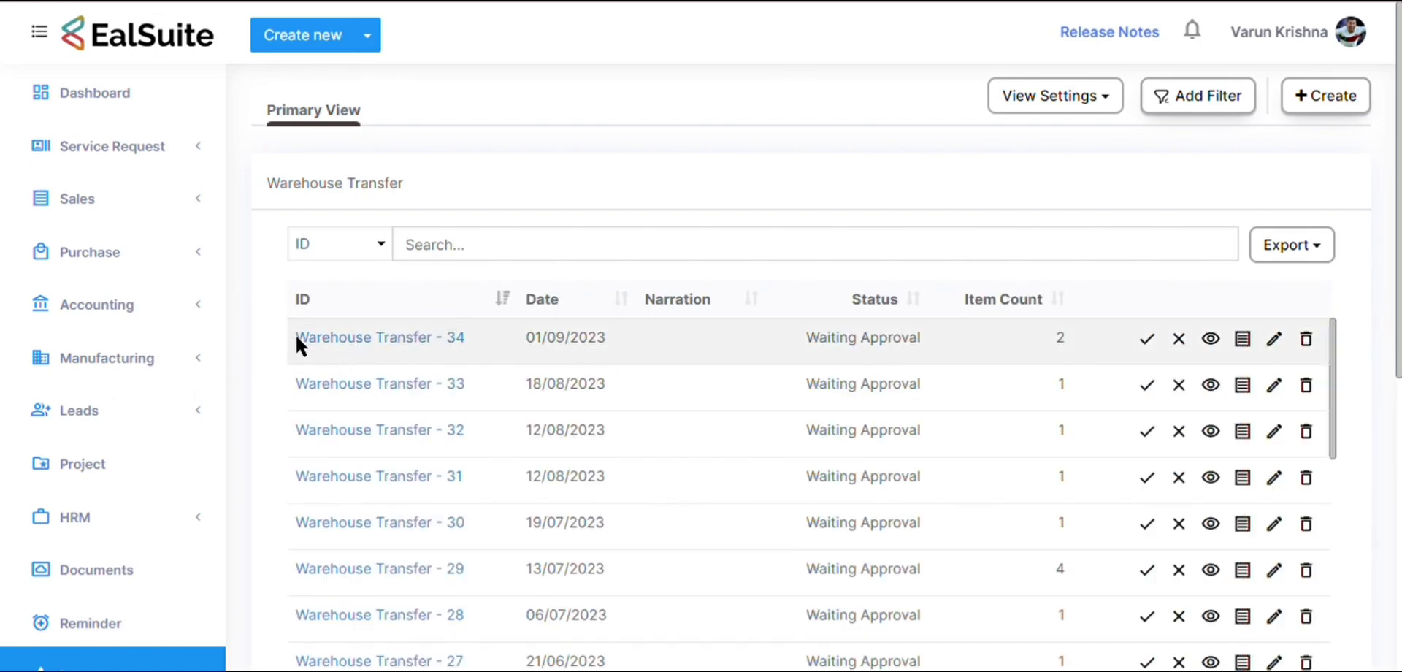
{"action": "left_click_drag", "start_coordinate": [295, 336], "coordinate": [479, 354]}
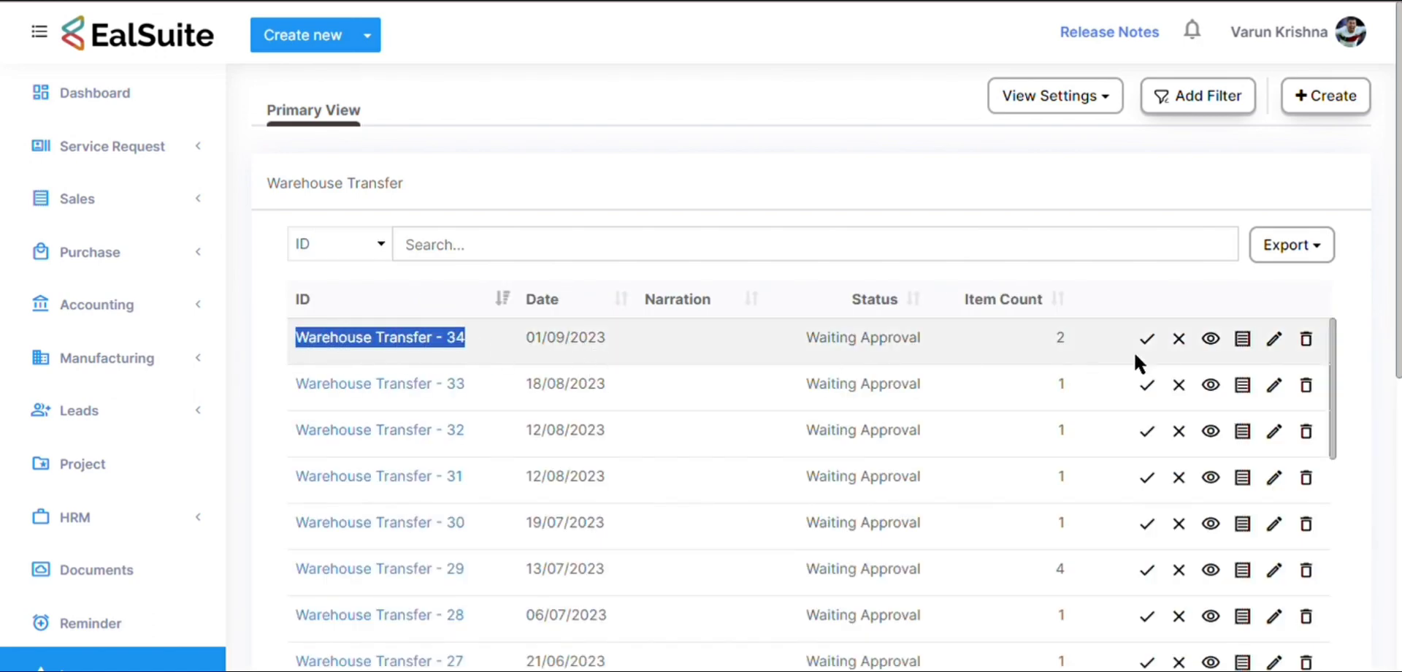
{"action": "left_click", "coordinate": [1242, 340]}
{"action": "left_click", "coordinate": [1212, 278]}
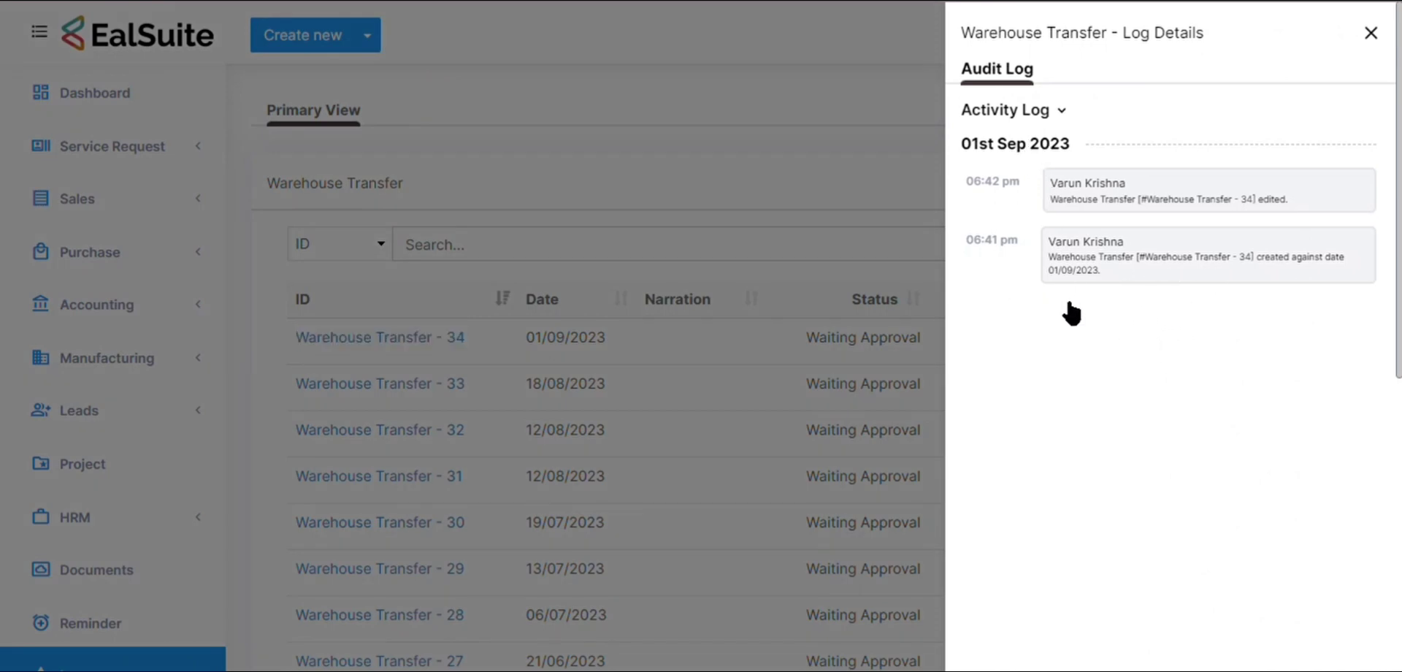
{"action": "left_click", "coordinate": [1383, 34]}
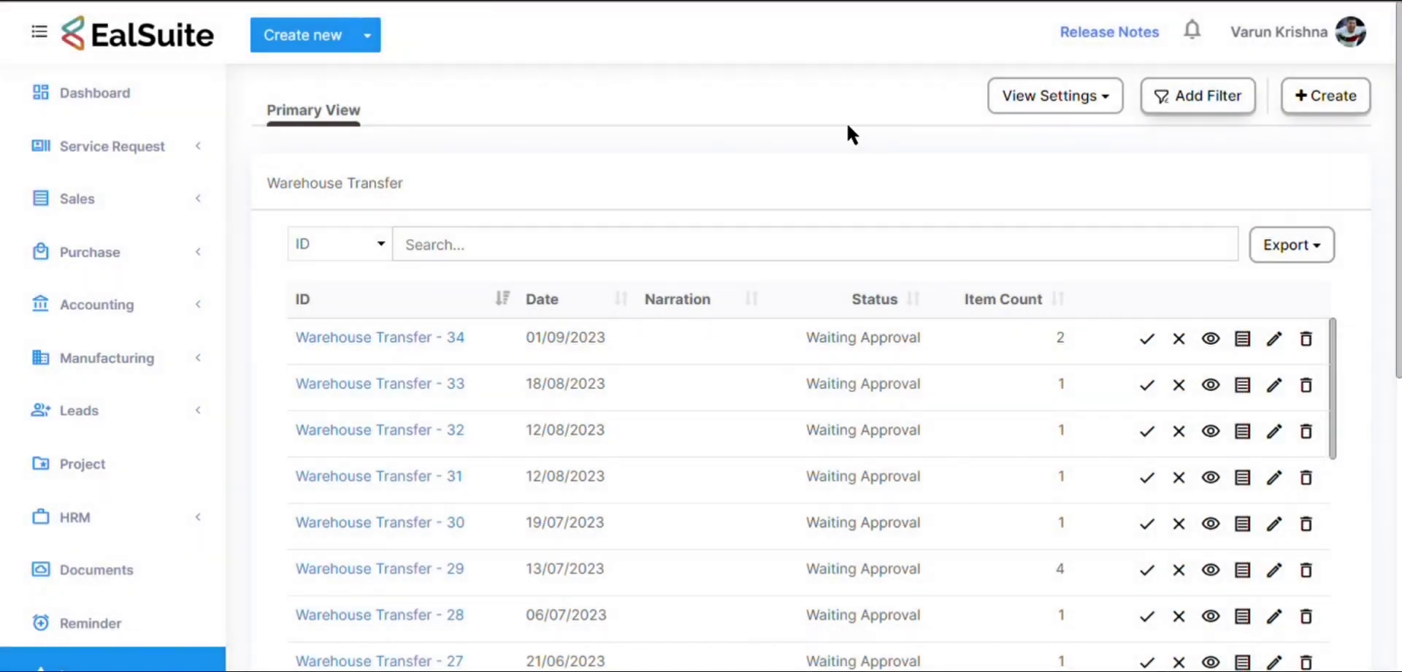